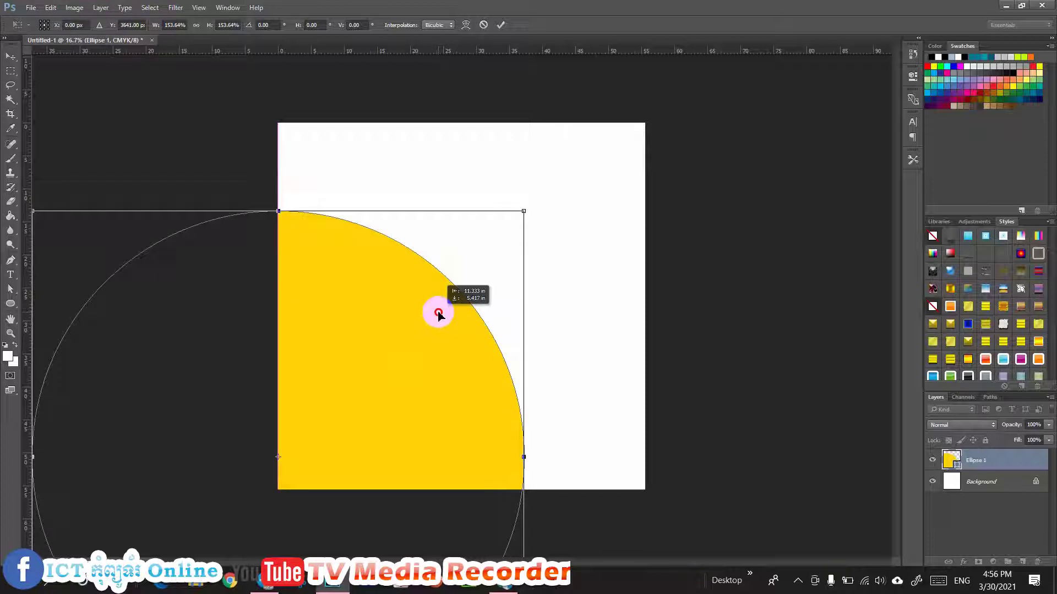
# Step: Move the large yellow circle slightly right and down to about X 138 px, Y 3761 px and commit the transform
pyautogui.moveTo(438, 313); pyautogui.dragTo(453, 319)
pyautogui.press('Return')
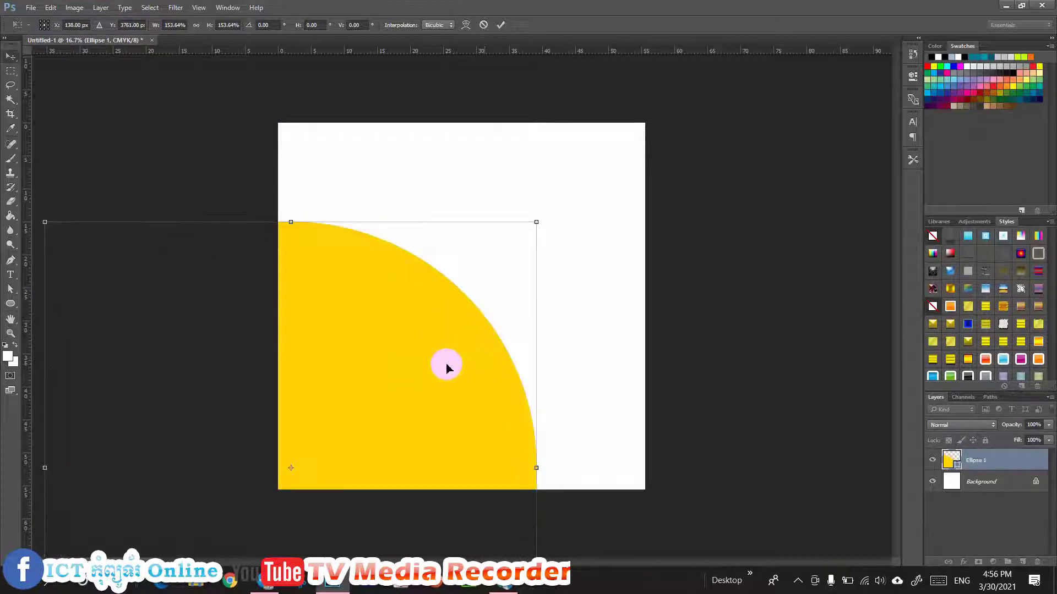
pyautogui.click(720, 292)
# Step: Duplicate the yellow circle's layer and recolour the copy to a medium blue
pyautogui.click(439, 355)
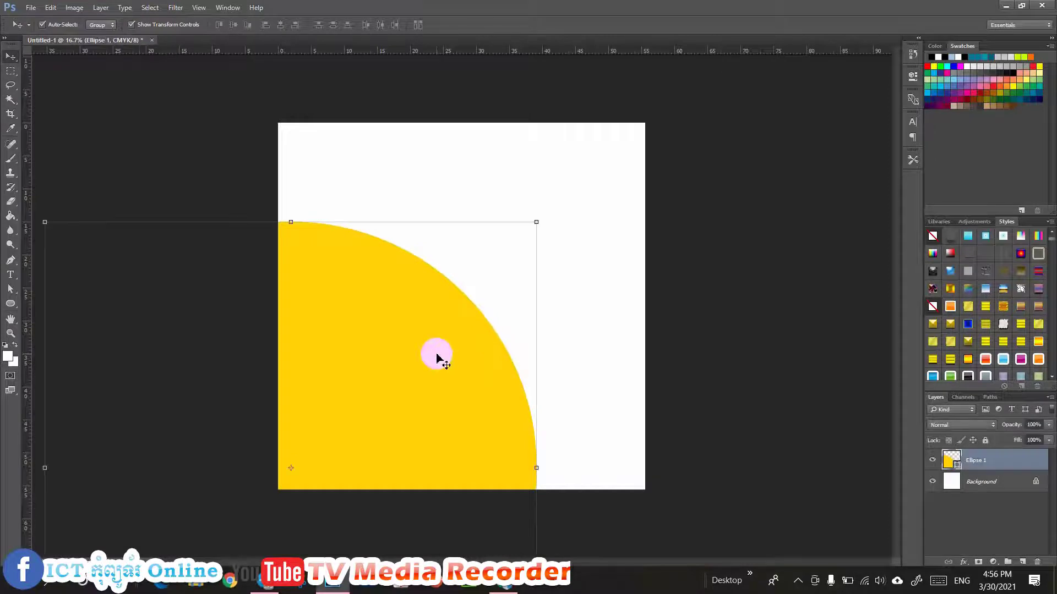
pyautogui.press('ctrl')
pyautogui.hotkey('ctrl', 'j')
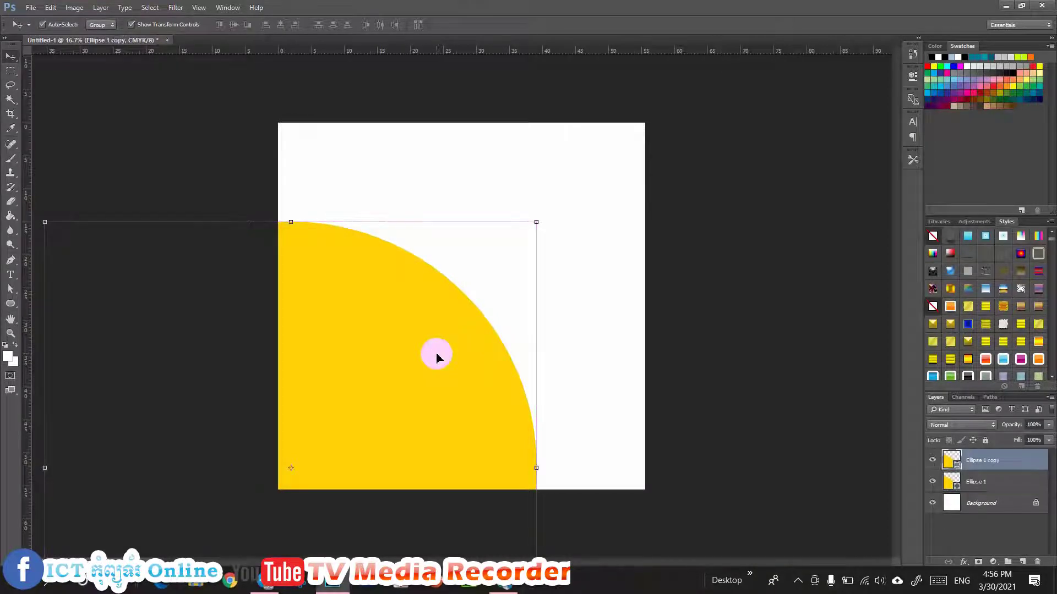
pyautogui.doubleClick(959, 467)
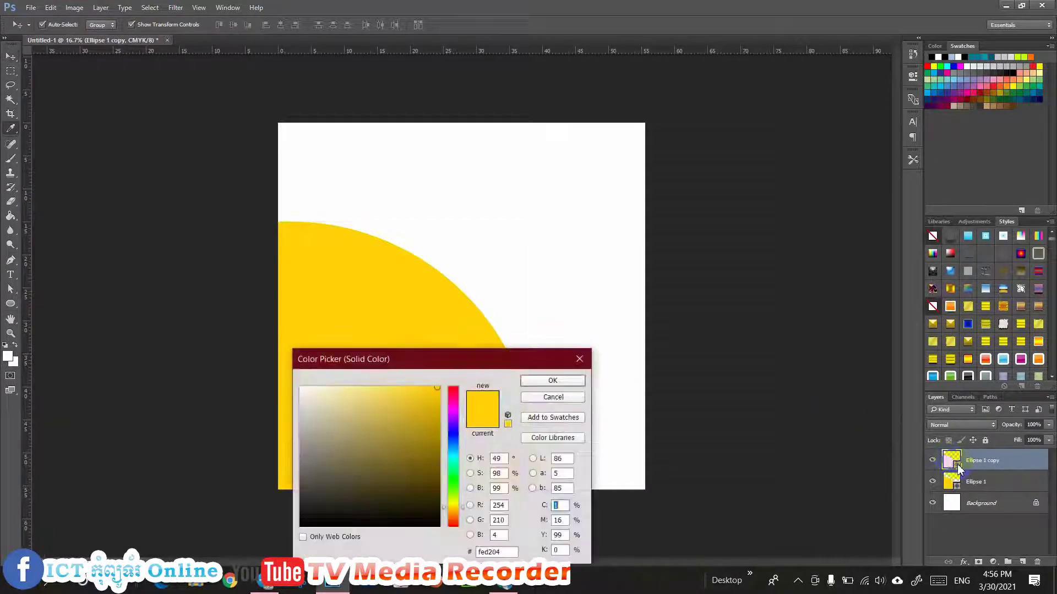
pyautogui.click(453, 441)
pyautogui.moveTo(454, 438); pyautogui.dragTo(391, 375)
pyautogui.click(542, 384)
# Step: Nudge the blue circle left and down until an even yellow rim shows along its curved edge, and deselect it
pyautogui.hotkey('shift', 'Left')
pyautogui.hotkey('shift', 'Down')
pyautogui.hotkey('shift', 'Left')
pyautogui.hotkey('shift', 'Down')
pyautogui.hotkey('shift', 'Down')
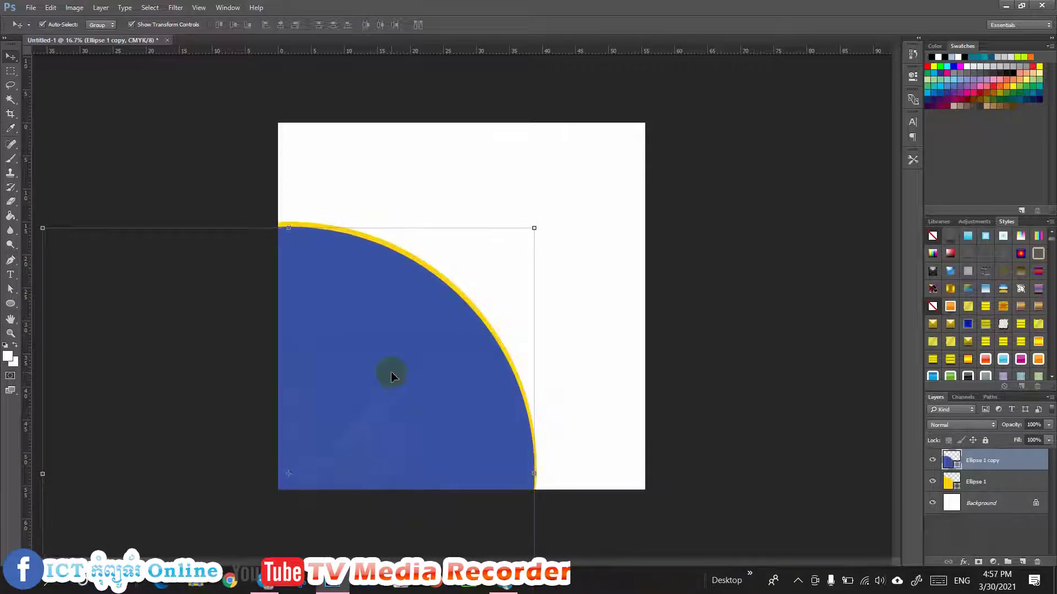
pyautogui.hotkey('shift', 'Left')
pyautogui.hotkey('shift', 'Left')
pyautogui.hotkey('shift', 'Left')
pyautogui.hotkey('shift', 'Left')
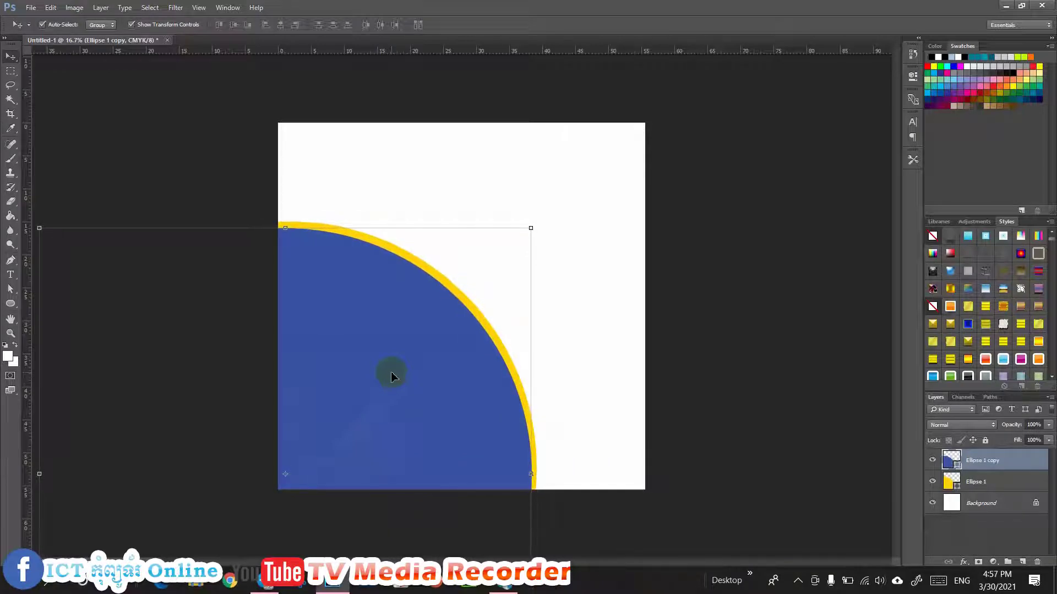
pyautogui.hotkey('shift', 'Left')
pyautogui.hotkey('shift', 'Up')
pyautogui.hotkey('shift', 'Up')
pyautogui.hotkey('shift', 'Down')
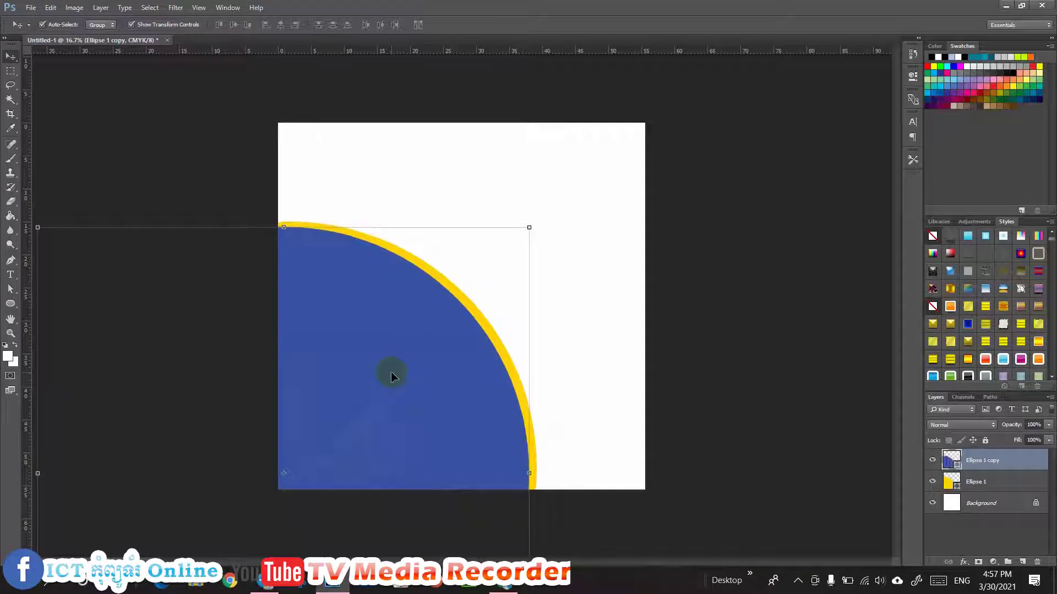
pyautogui.click(729, 358)
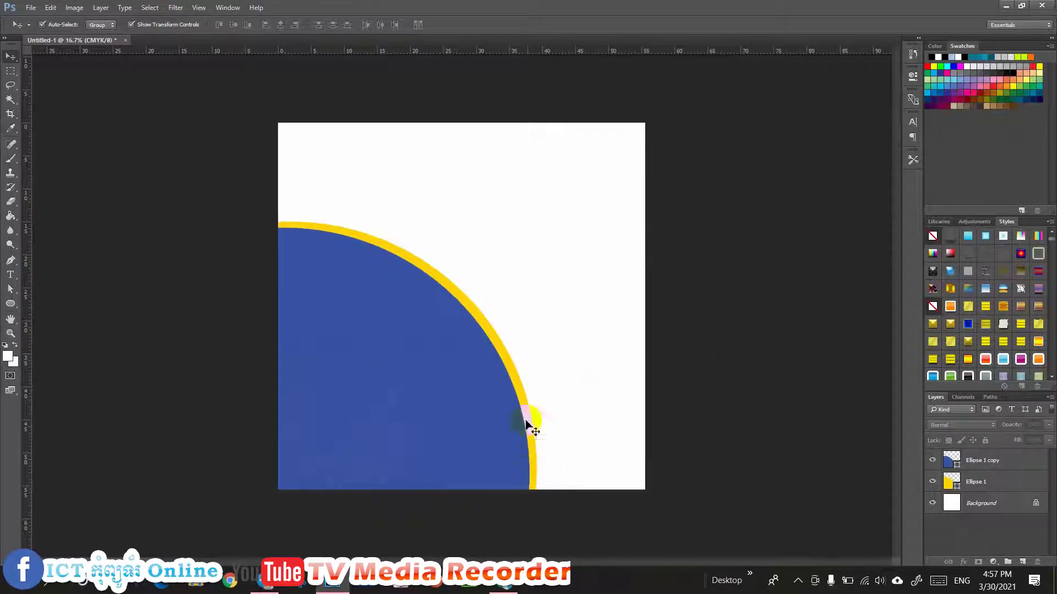
# Step: Hide the yellow Ellipse 1 layer, keeping the blue Ellipse 1 copy layer visible and selected
pyautogui.click(430, 338)
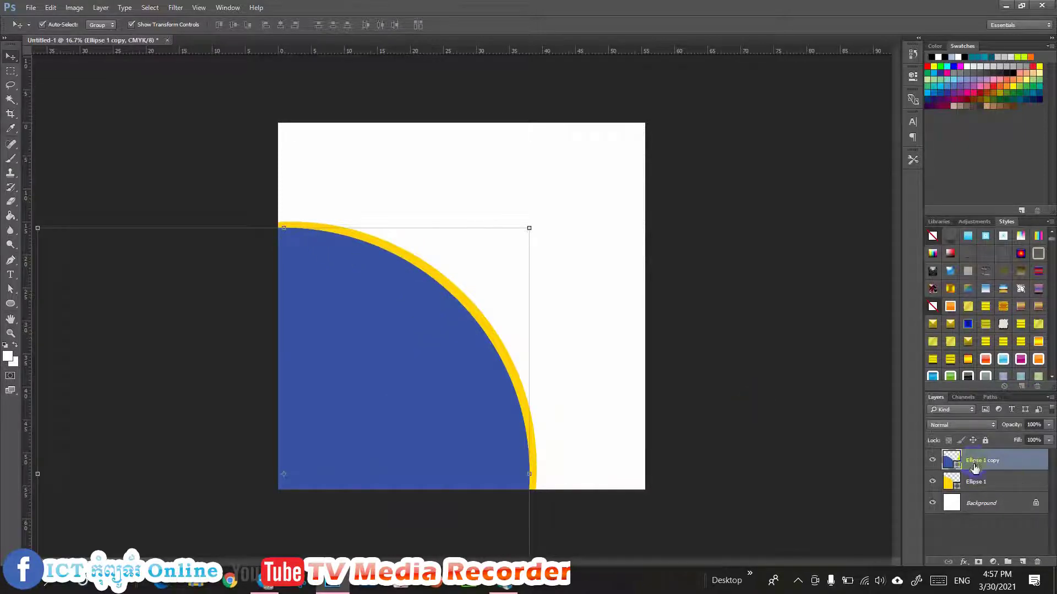
pyautogui.click(953, 487)
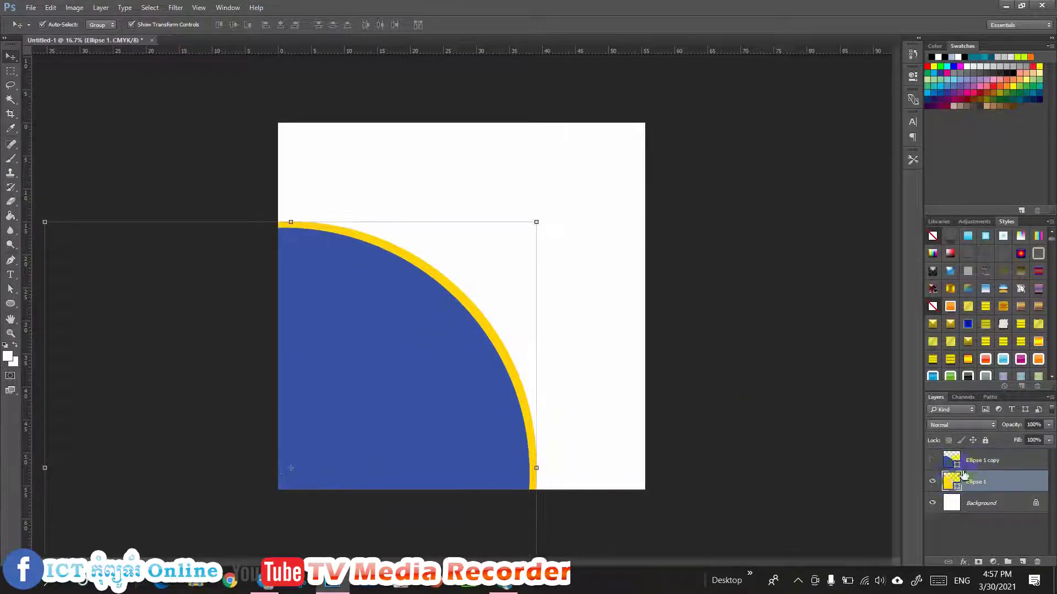
pyautogui.click(978, 465)
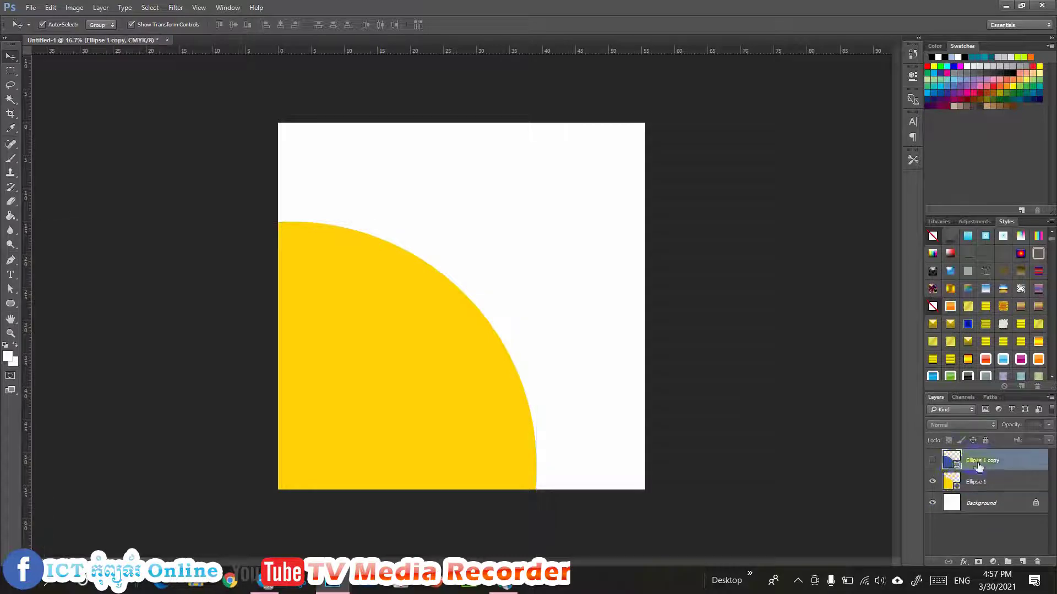
pyautogui.click(932, 482)
pyautogui.click(932, 460)
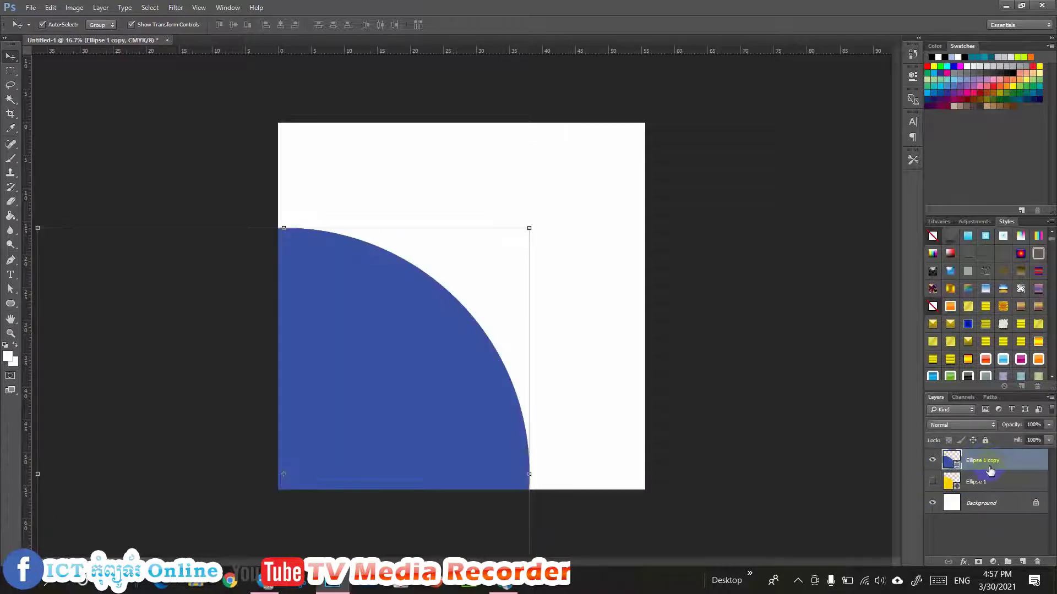
# Step: Add a Stroke layer style in bright yellow to the blue Ellipse 1 copy layer
pyautogui.rightClick(1000, 467)
pyautogui.press('Escape')
pyautogui.doubleClick(1008, 466)
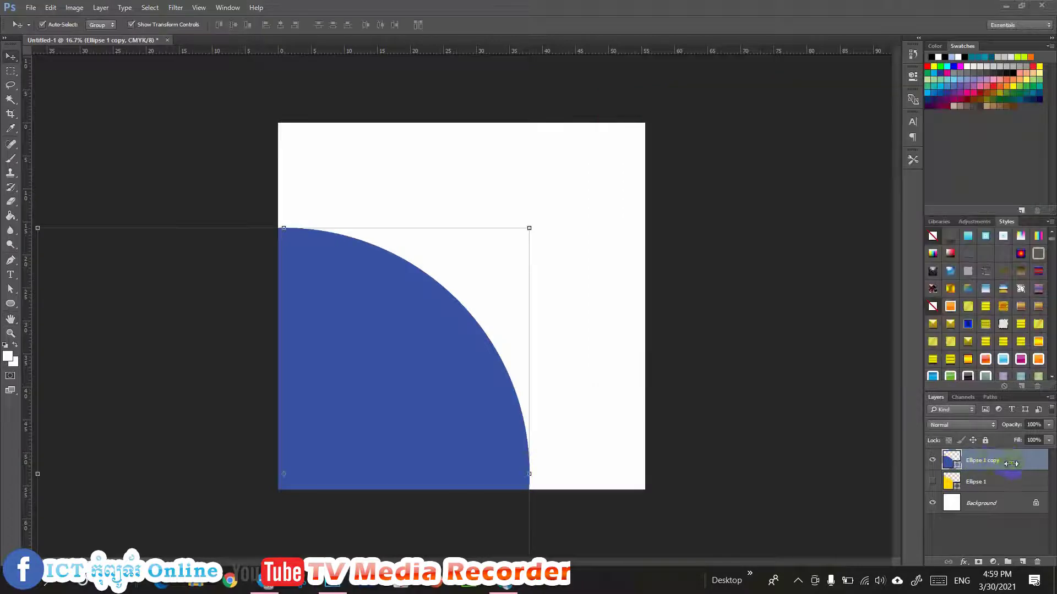
pyautogui.doubleClick(1015, 464)
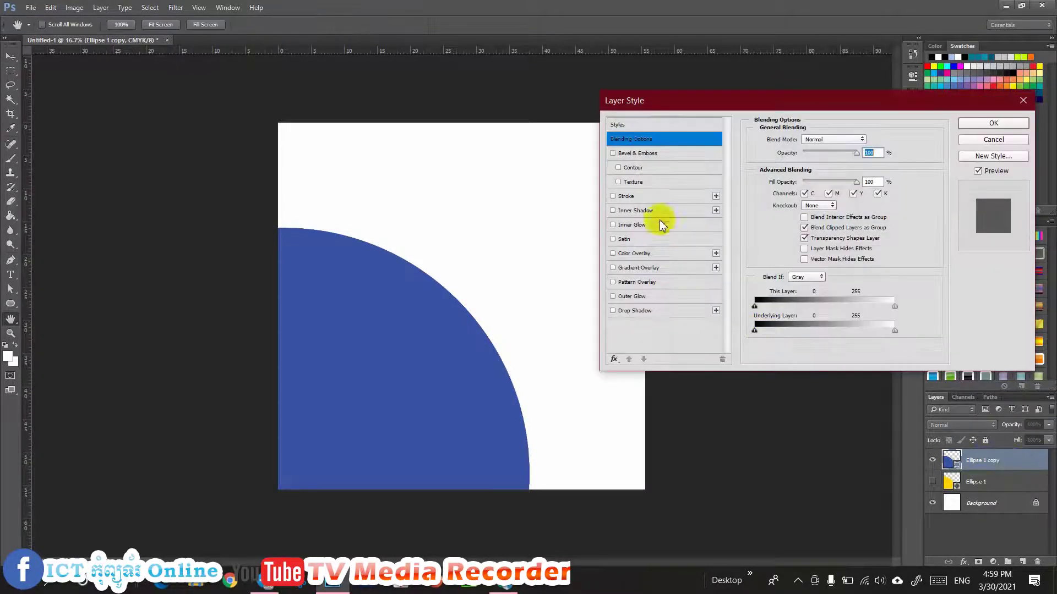
pyautogui.click(630, 197)
pyautogui.click(787, 226)
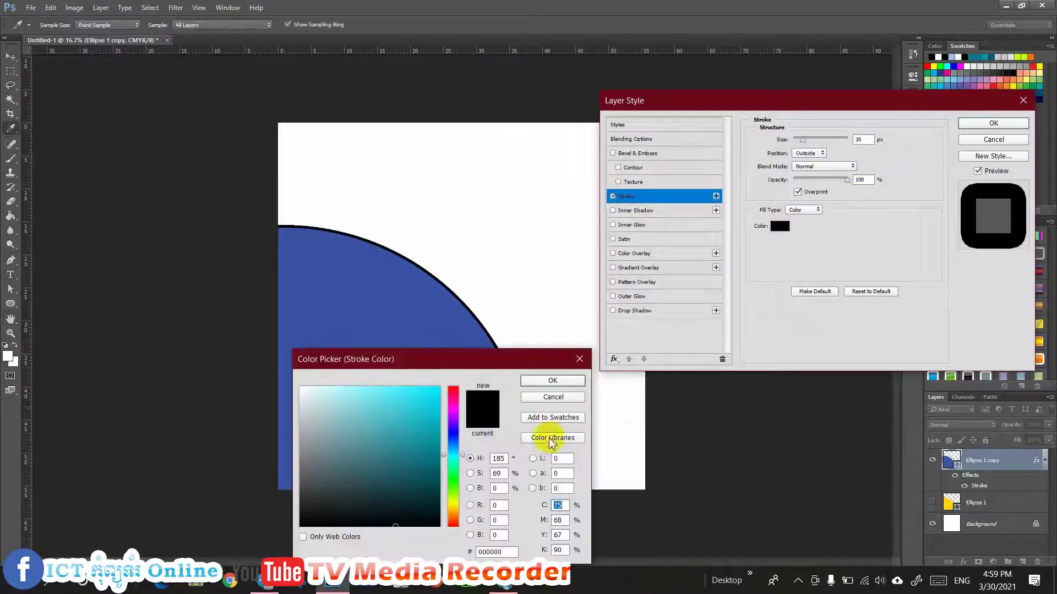
pyautogui.moveTo(452, 463); pyautogui.dragTo(453, 507)
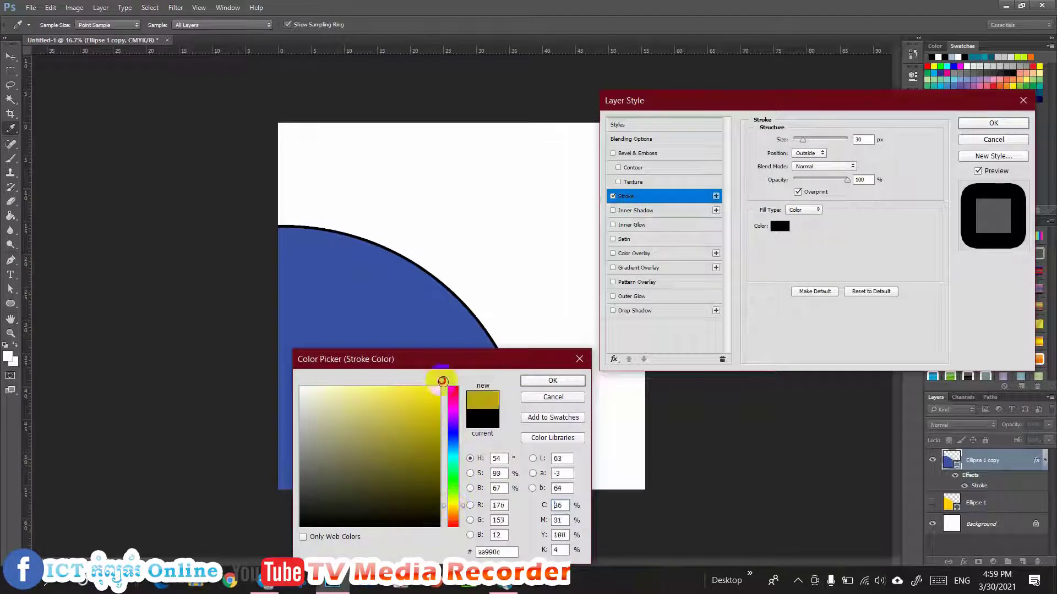
pyautogui.click(439, 388)
pyautogui.click(553, 381)
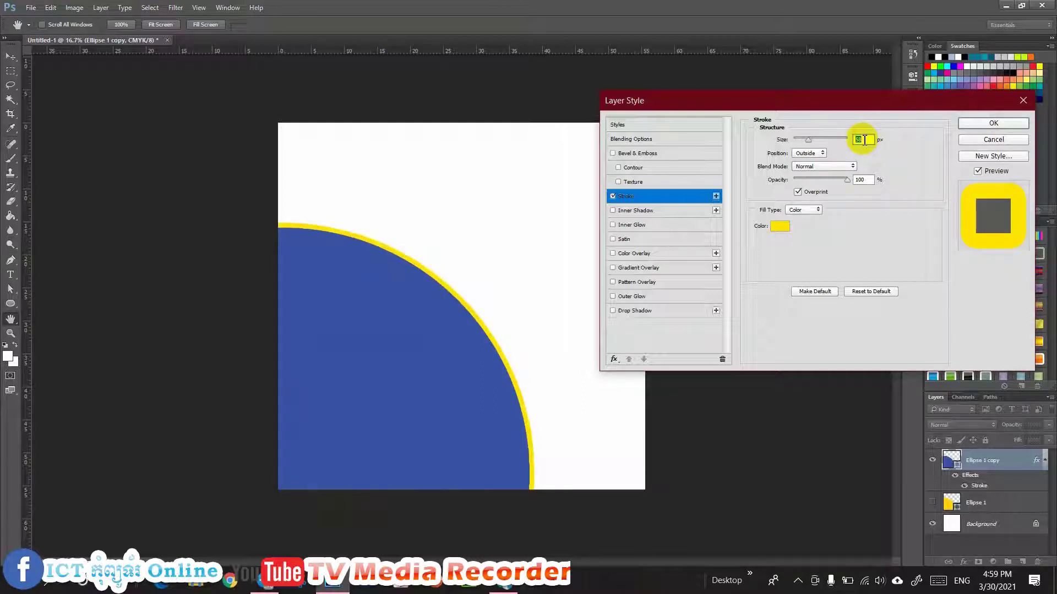
# Step: Increase the yellow stroke's size to just over 100 px and apply the layer style
pyautogui.press('Up')
pyautogui.press('Up')
pyautogui.press('Up')
pyautogui.press('Up')
pyautogui.press('Up')
pyautogui.press('Up')
pyautogui.press('Up')
pyautogui.press('Up')
pyautogui.press('Up')
pyautogui.press('Up')
pyautogui.press('Up')
pyautogui.press('Up')
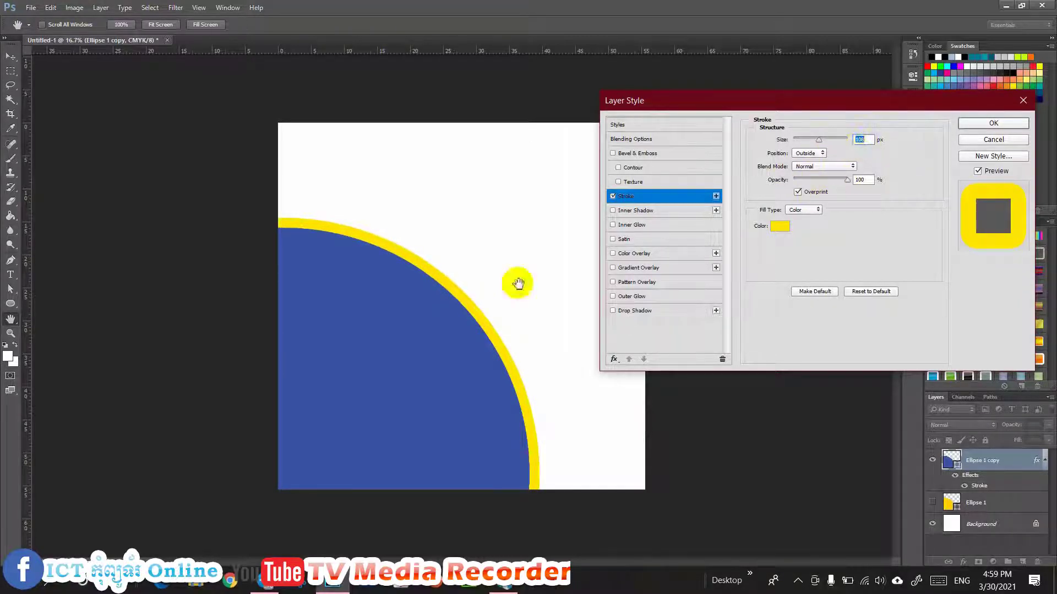
pyautogui.click(993, 122)
pyautogui.press('v')
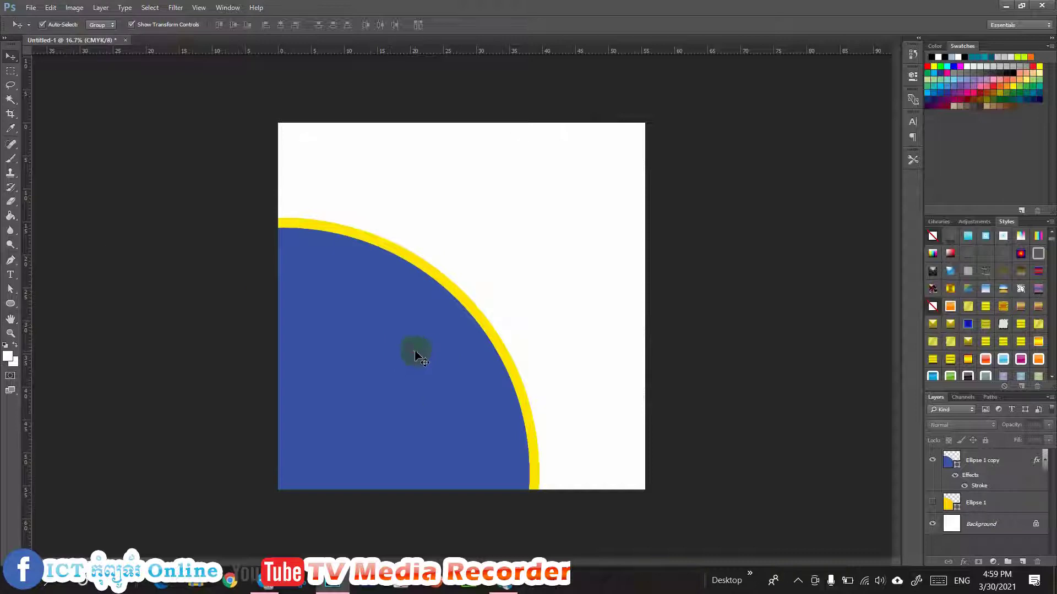
# Step: Draw a yellow circle in the upper-right part of the canvas, on a layer directly above the hidden Ellipse 1
pyautogui.click(419, 357)
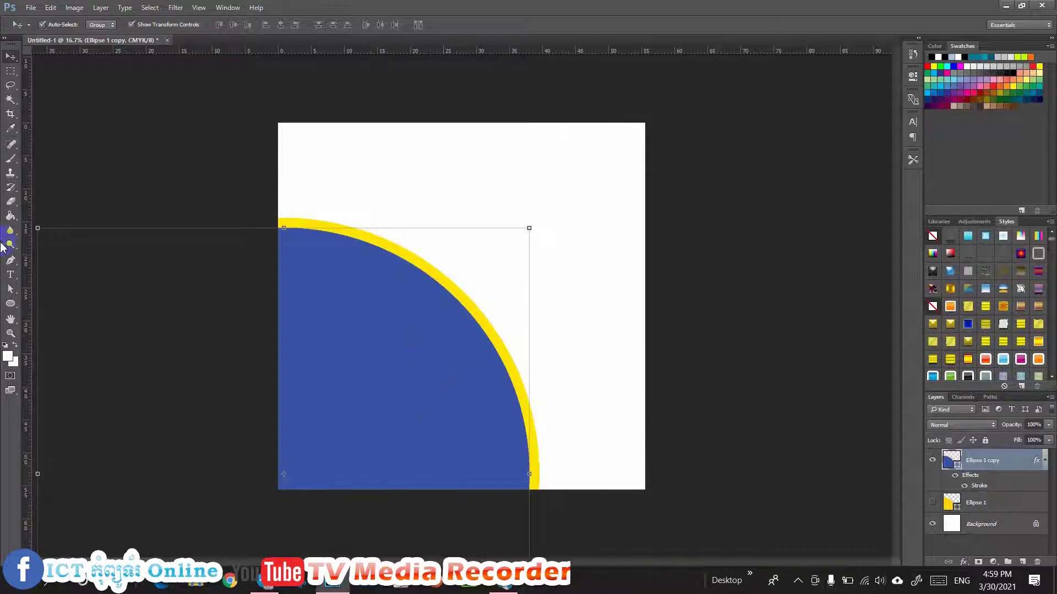
pyautogui.click(994, 502)
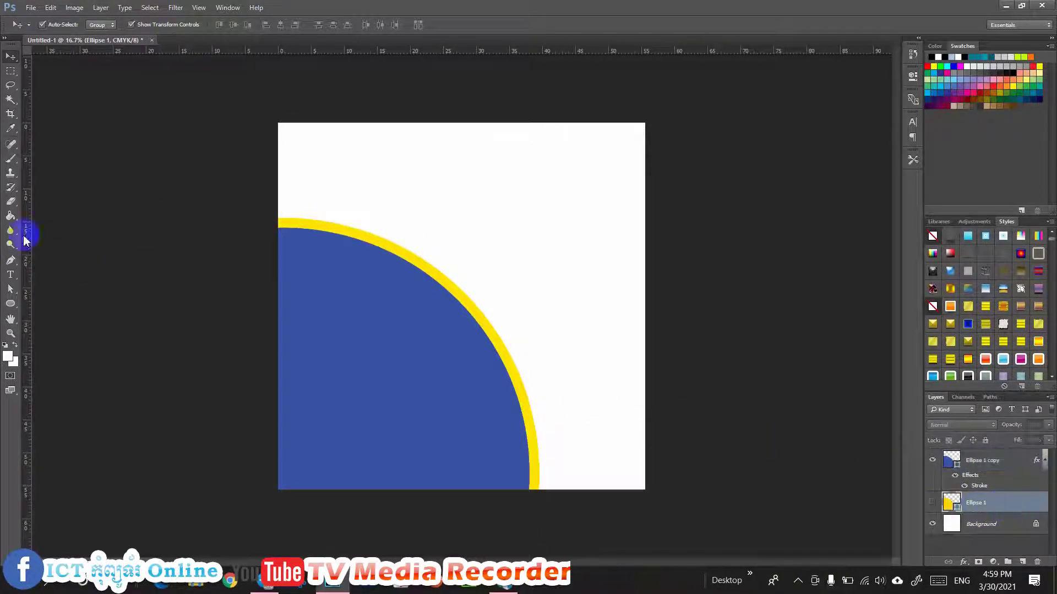
pyautogui.click(11, 305)
pyautogui.moveTo(525, 221); pyautogui.dragTo(699, 324)
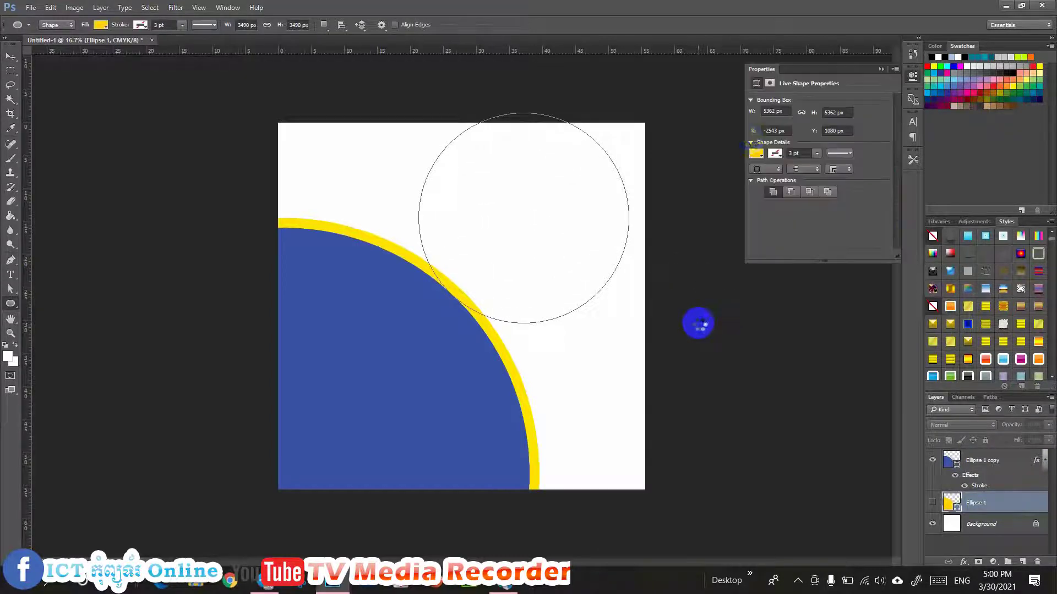
pyautogui.click(878, 67)
# Step: Move the new yellow circle up and right so it is cropped by the canvas's upper-right corner, and deselect it
pyautogui.click(10, 57)
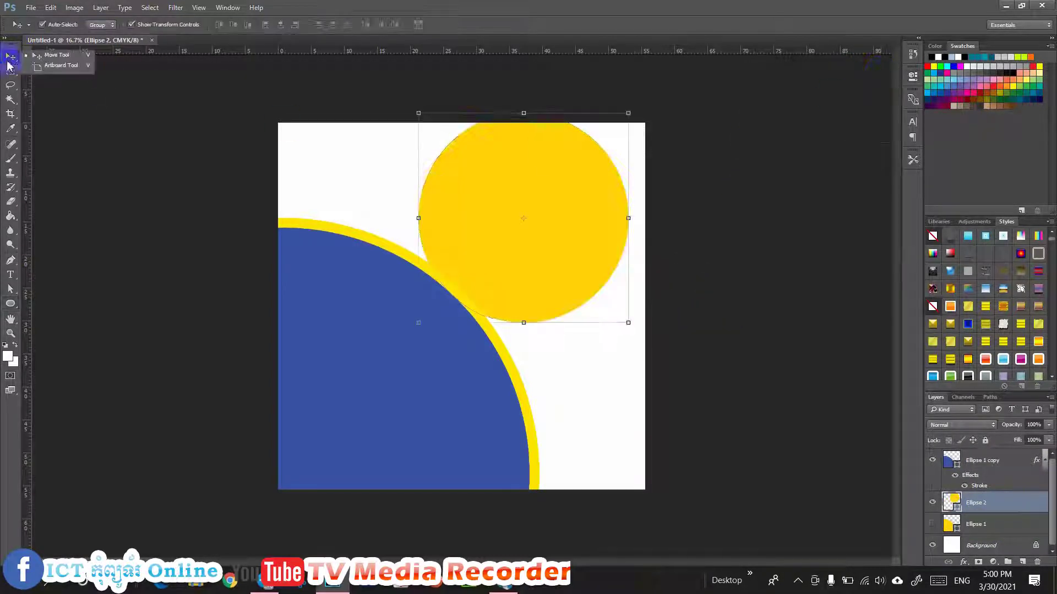
pyautogui.moveTo(562, 158); pyautogui.dragTo(596, 102)
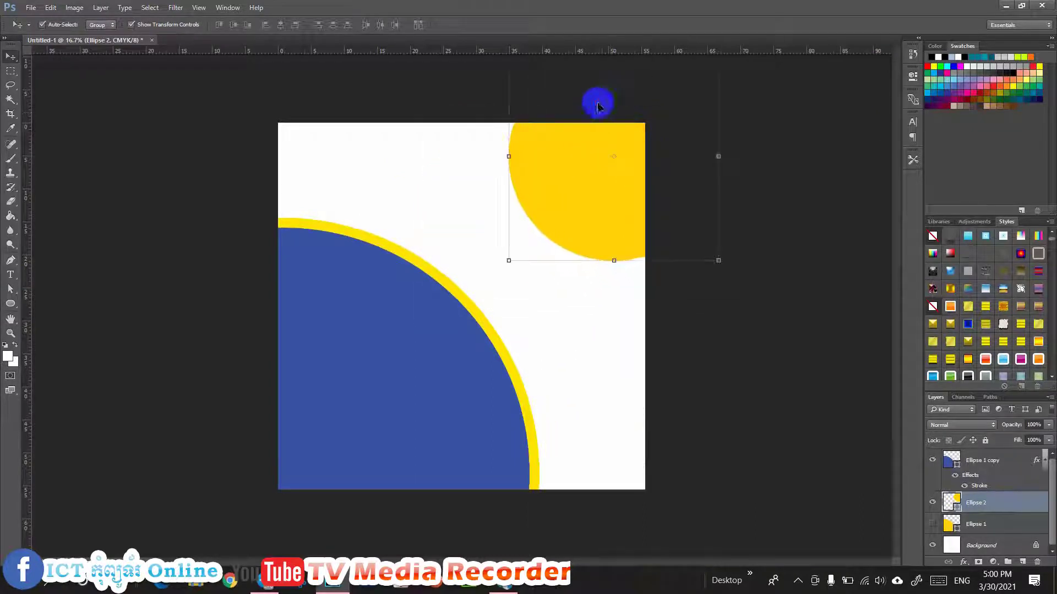
pyautogui.click(640, 327)
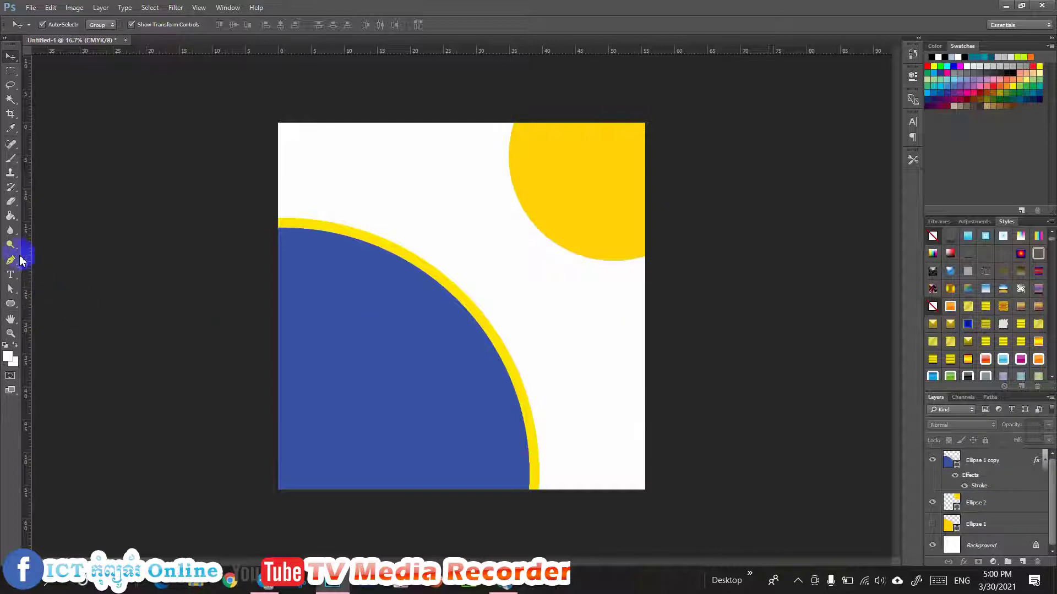
# Step: Draw a white circle about 2830 px in diameter on the canvas's right half, overlapping the blue and yellow circles
pyautogui.click(11, 303)
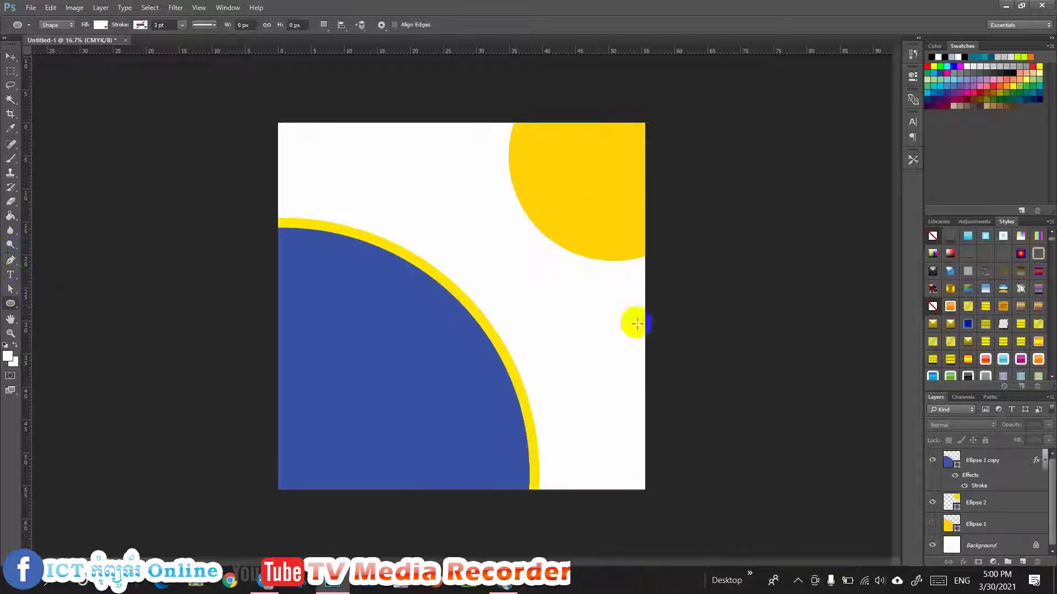
pyautogui.moveTo(539, 298); pyautogui.dragTo(760, 429)
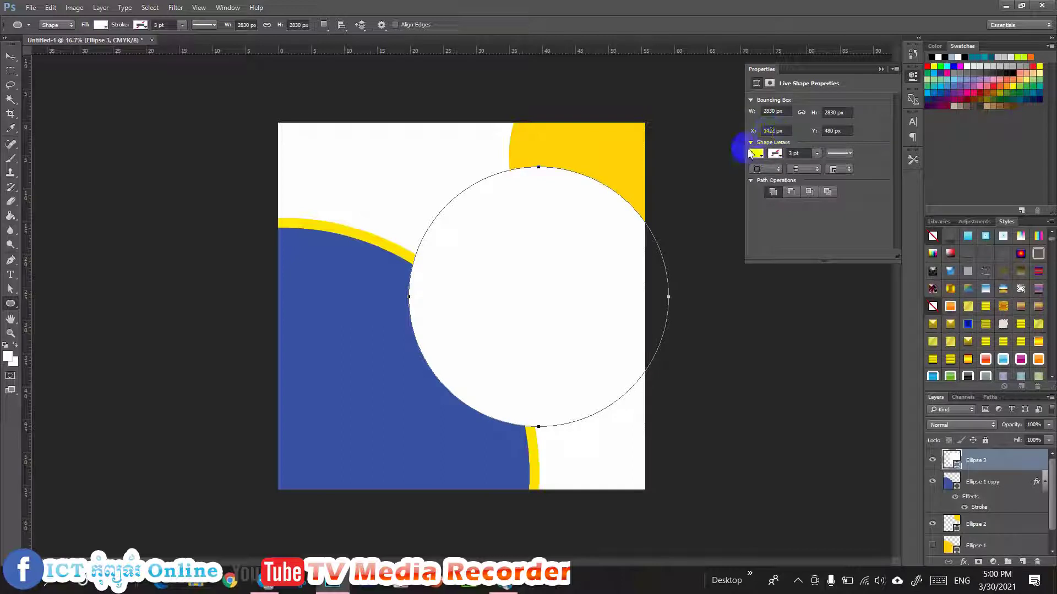
pyautogui.click(881, 69)
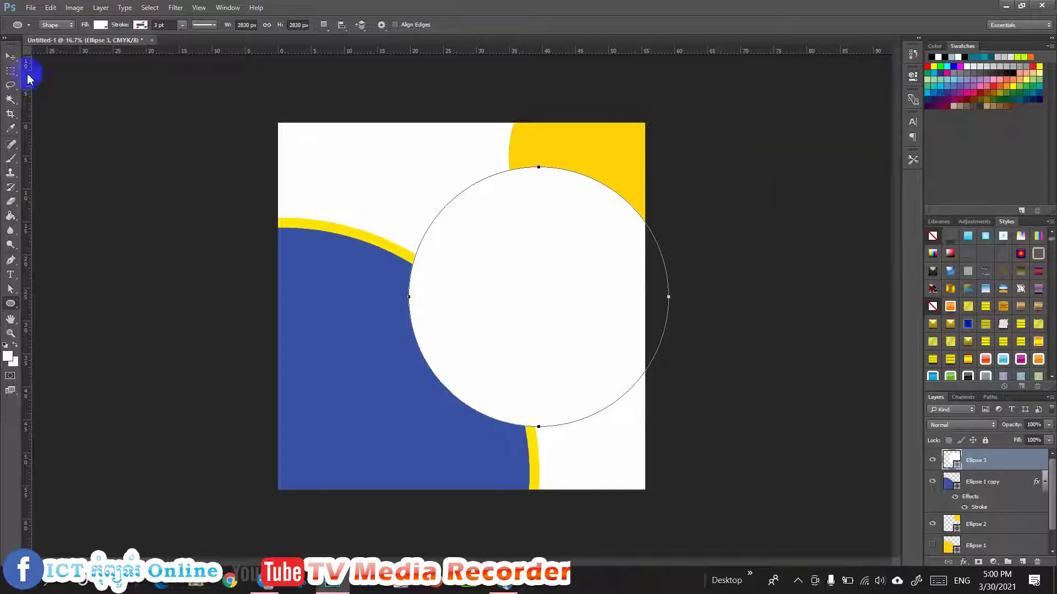
pyautogui.click(11, 56)
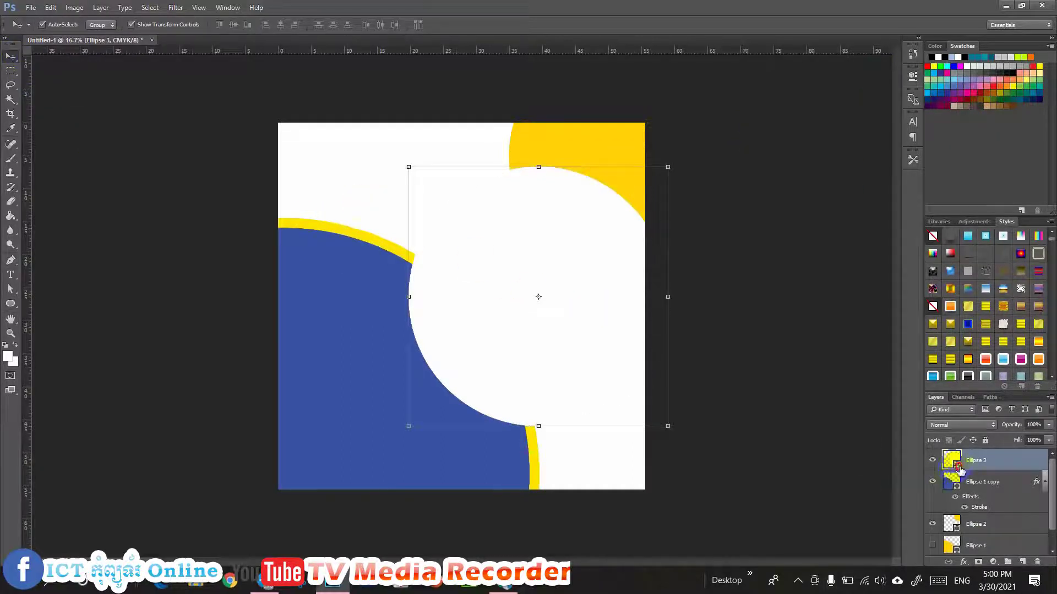
# Step: Recolour the large white circle to light grey
pyautogui.doubleClick(958, 469)
pyautogui.moveTo(319, 394); pyautogui.dragTo(300, 414)
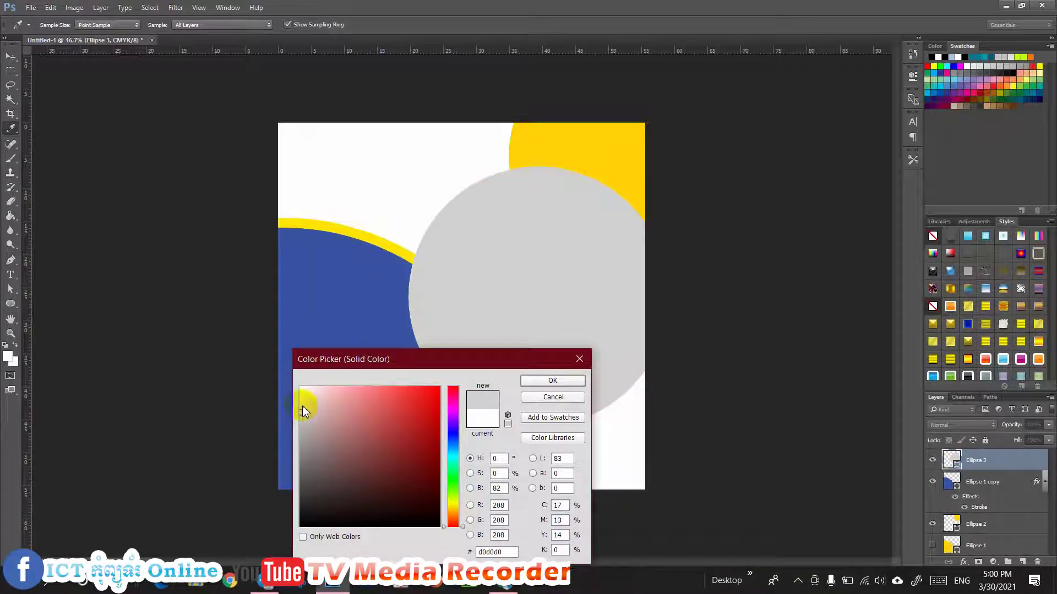
pyautogui.click(303, 408)
pyautogui.moveTo(303, 404); pyautogui.dragTo(299, 393)
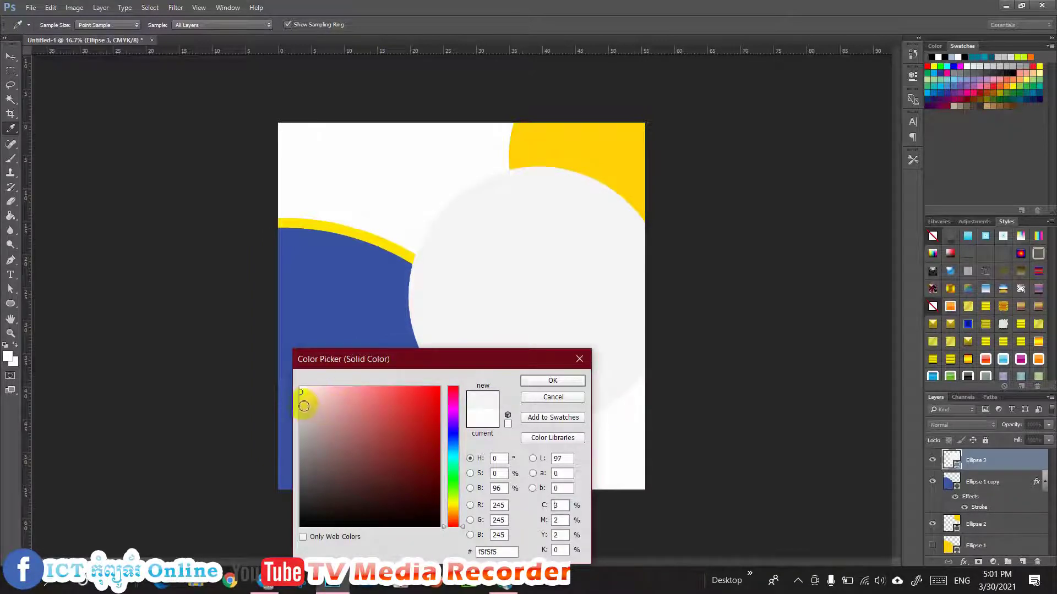
pyautogui.click(302, 405)
pyautogui.click(552, 381)
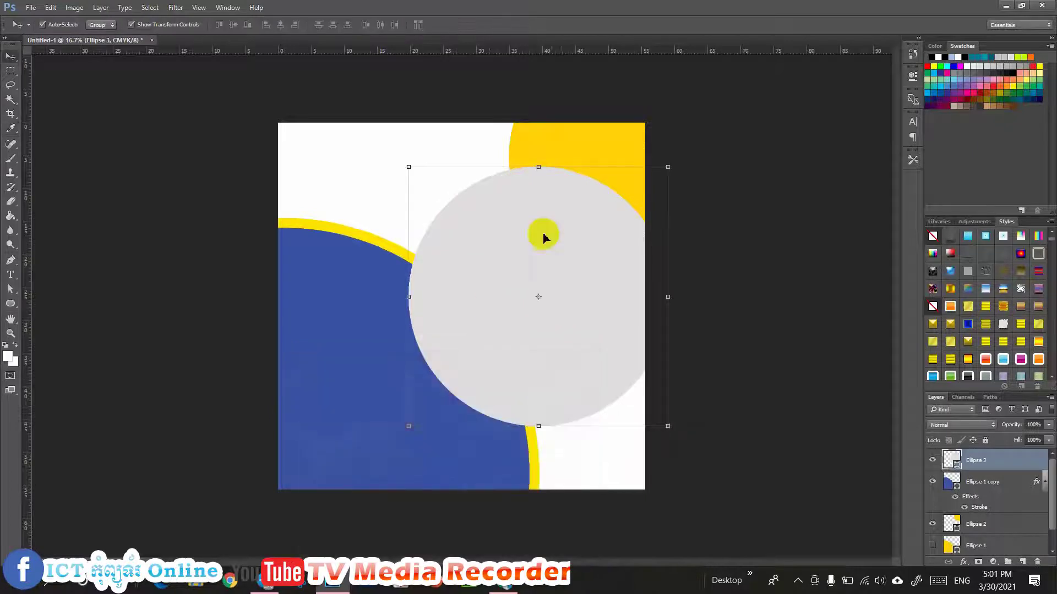
# Step: Try lowering the grey circle's fill opacity to about 94%, restore it to 100%, and select the blue circle
pyautogui.moveTo(1050, 447); pyautogui.dragTo(1048, 458)
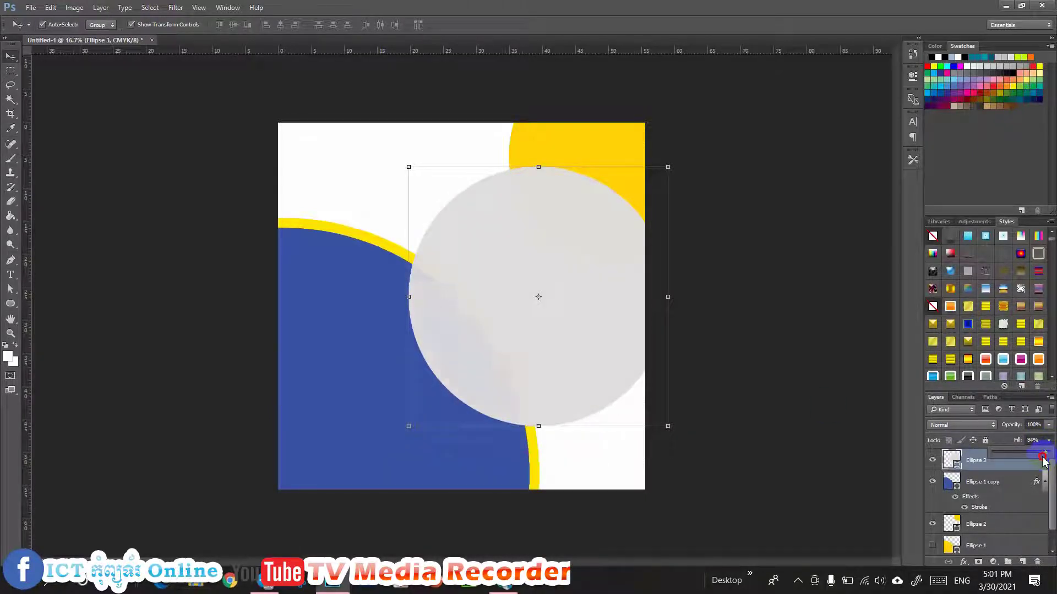
pyautogui.moveTo(1044, 458); pyautogui.dragTo(1054, 457)
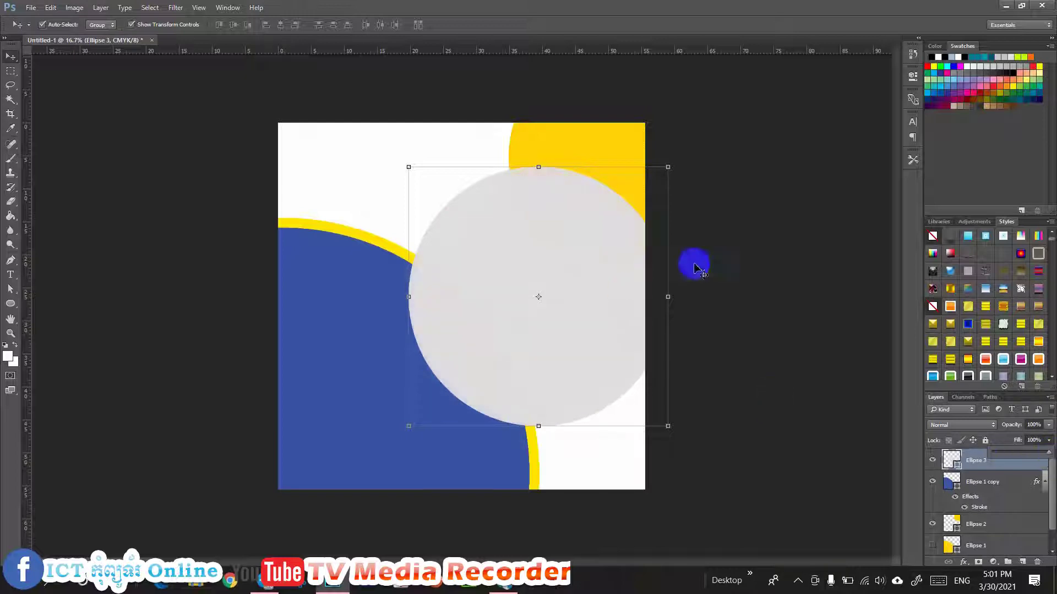
pyautogui.click(762, 239)
pyautogui.click(407, 300)
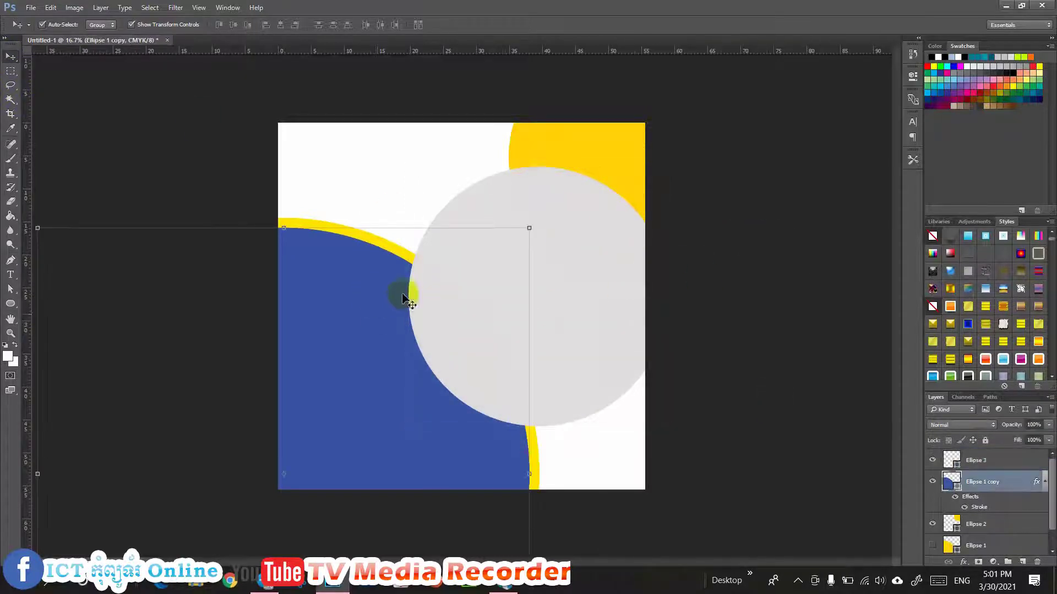
# Step: Bring the blue circle in front of the grey circle, and move the grey circle down and right past the canvas edge
pyautogui.moveTo(1006, 480); pyautogui.dragTo(1000, 460)
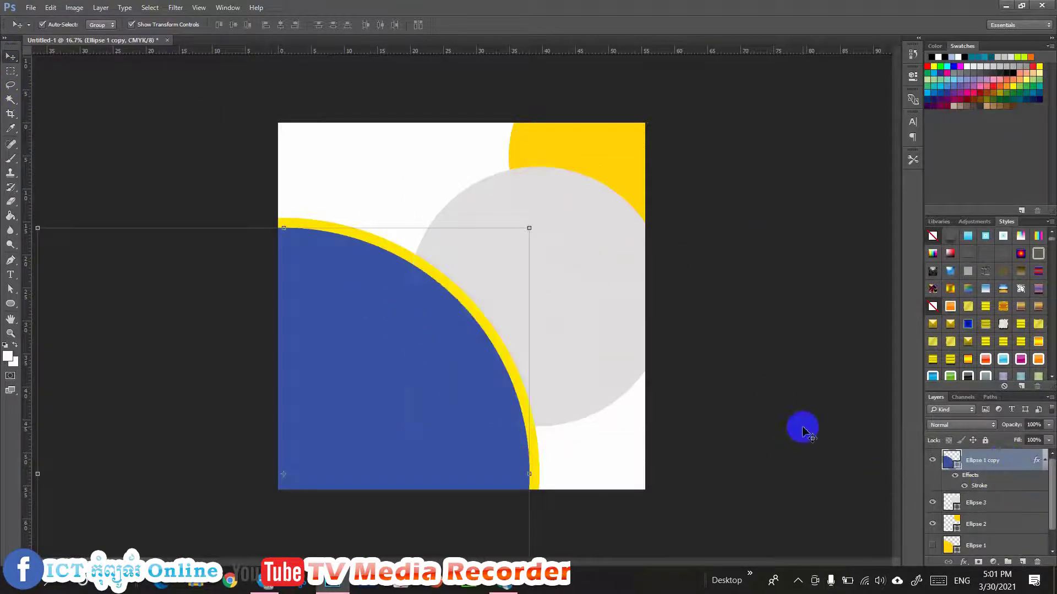
pyautogui.click(570, 300)
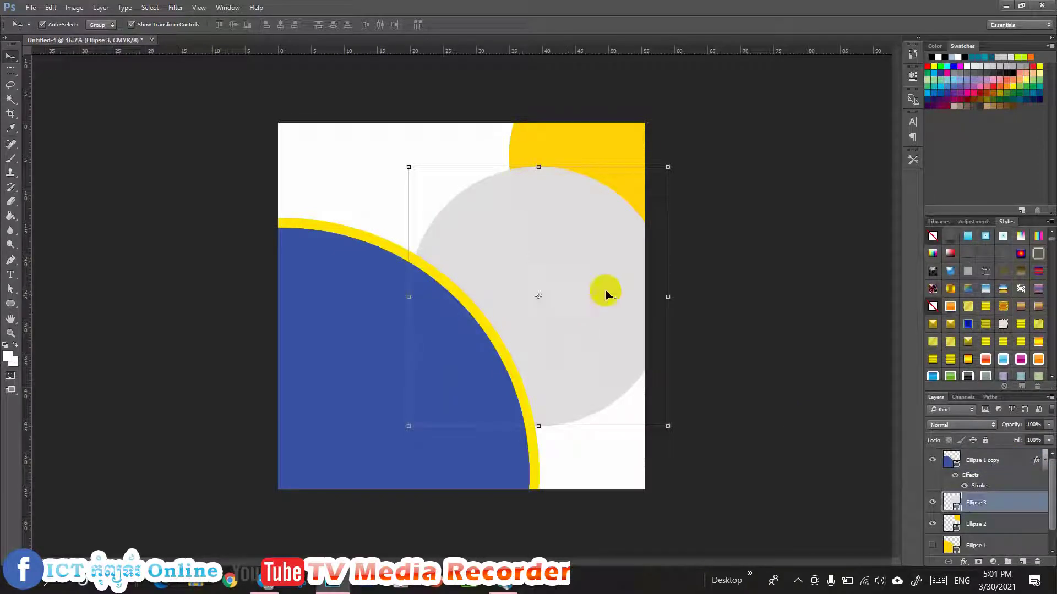
pyautogui.click(767, 308)
pyautogui.click(604, 332)
pyautogui.click(634, 359)
pyautogui.moveTo(634, 359); pyautogui.dragTo(656, 370)
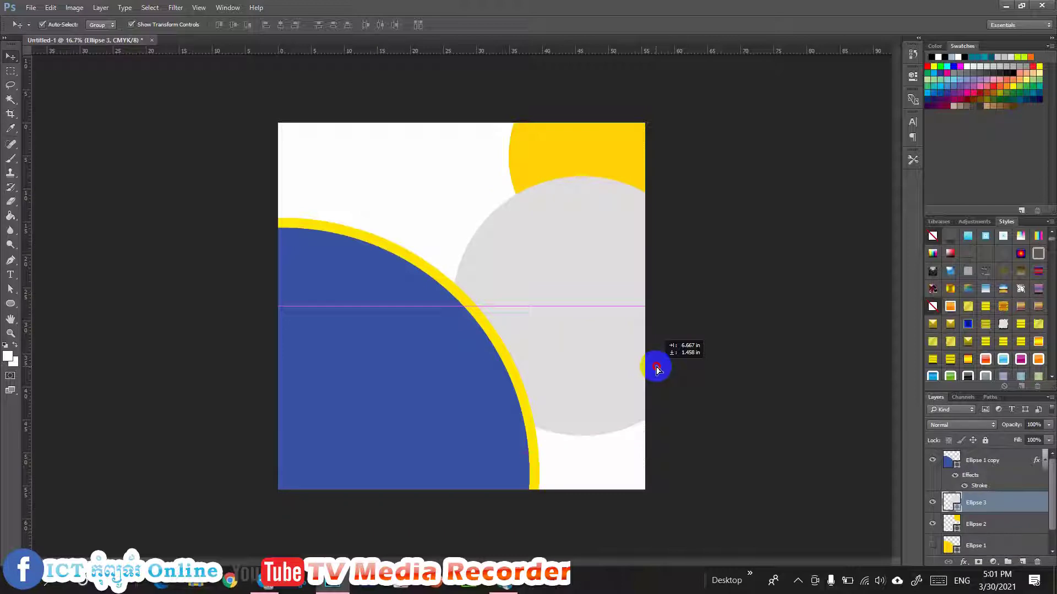
pyautogui.moveTo(654, 363); pyautogui.dragTo(649, 366)
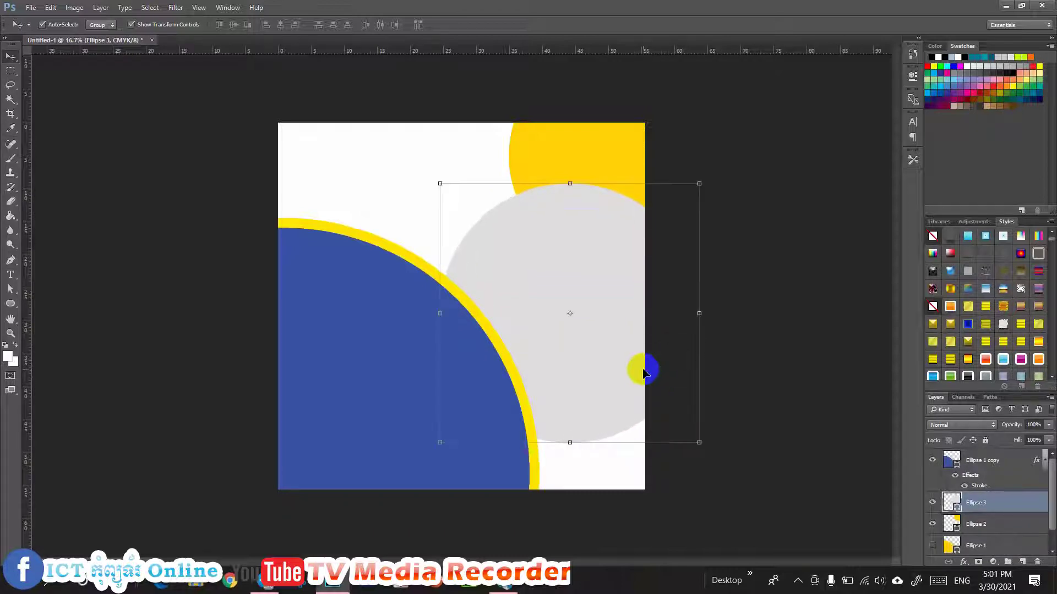
# Step: Shift the blue circle slightly left and down, and move the grey circle a little left beside it
pyautogui.click(456, 381)
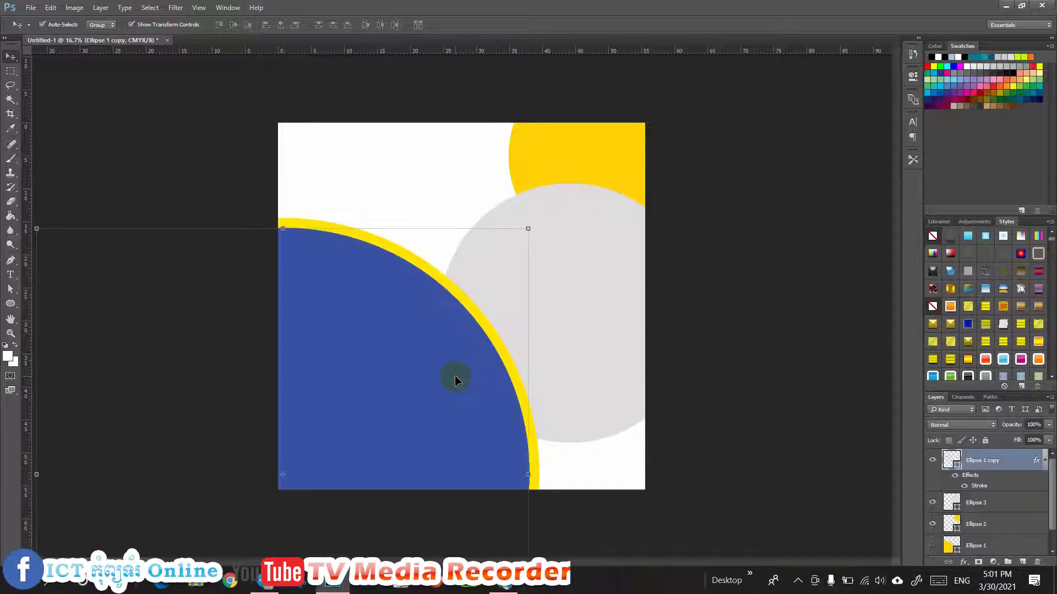
pyautogui.moveTo(432, 370)
pyautogui.mouseDown()
pyautogui.moveTo(405, 377)
pyautogui.moveTo(426, 367)
pyautogui.mouseUp()
pyautogui.click(740, 349)
pyautogui.click(606, 317)
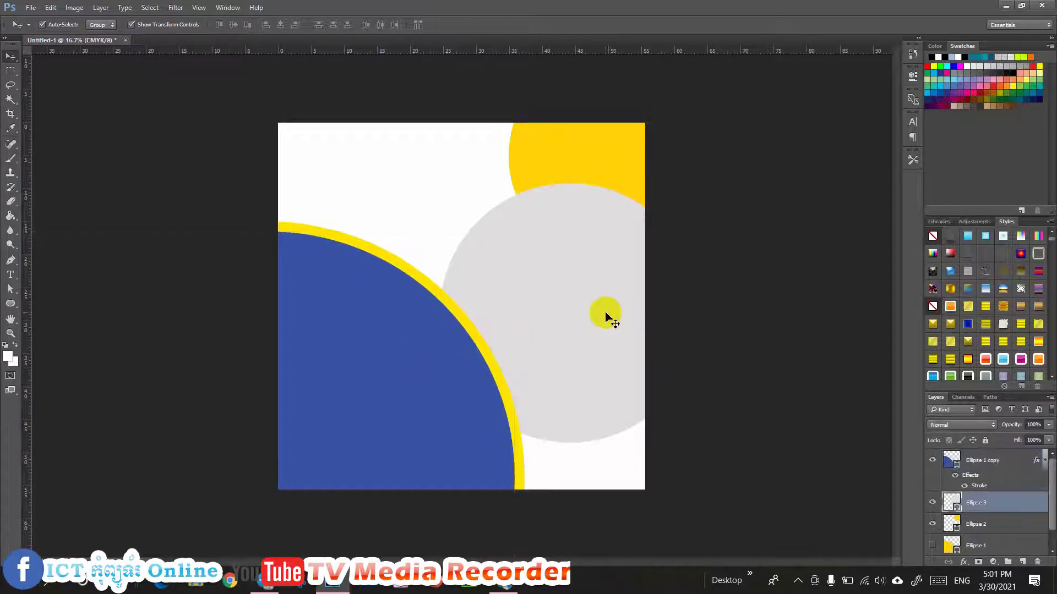
pyautogui.moveTo(603, 266); pyautogui.dragTo(593, 272)
# Step: Add a 108 px yellow stroke to the grey circle, try the Center and Inside positions, and set it to Outside with Dissolve blending
pyautogui.click(965, 512)
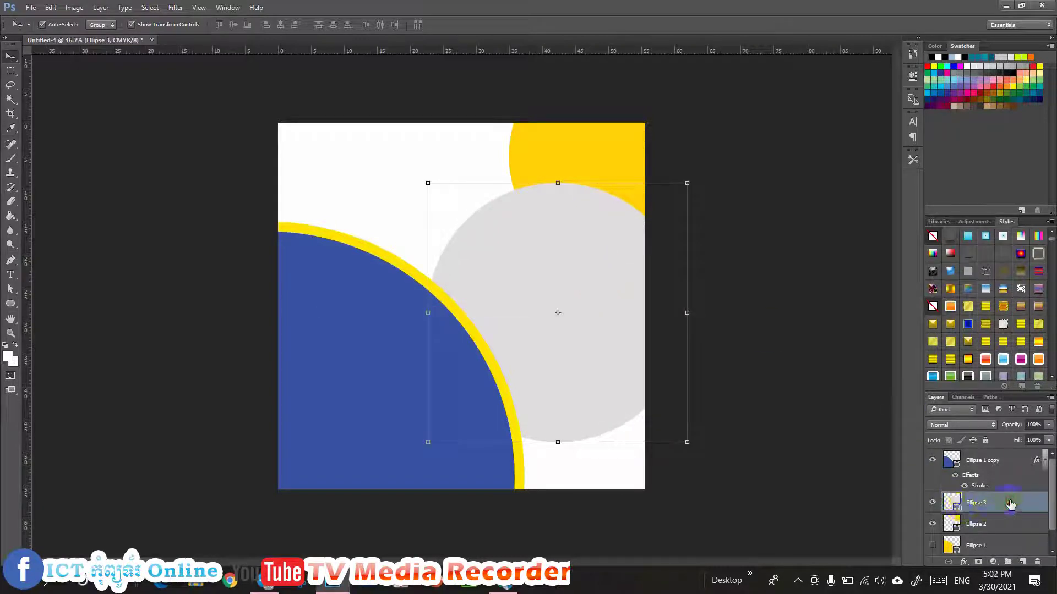
pyautogui.doubleClick(1010, 504)
pyautogui.click(657, 197)
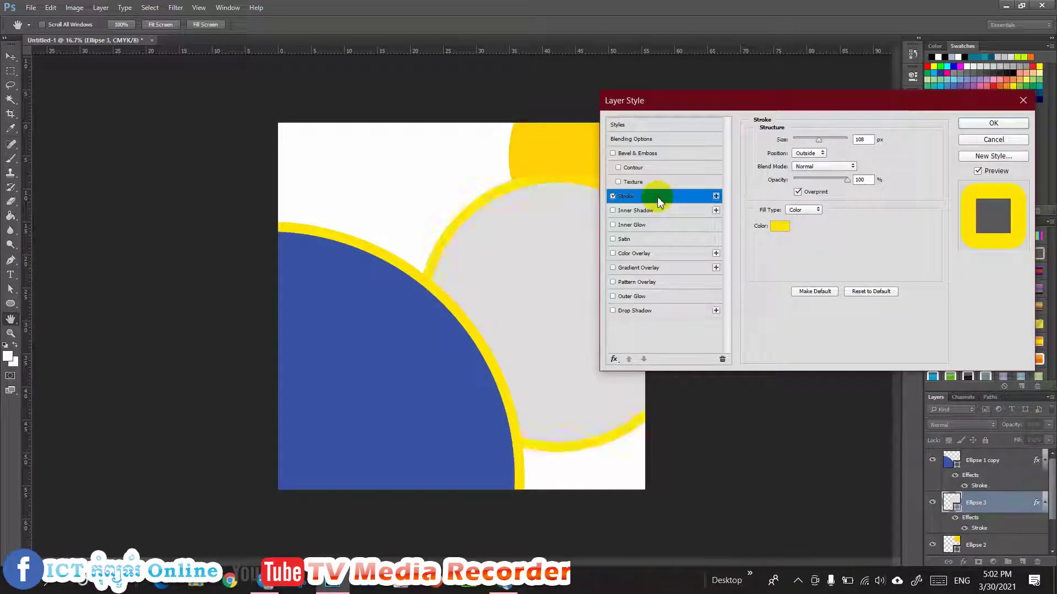
pyautogui.click(808, 153)
pyautogui.click(804, 180)
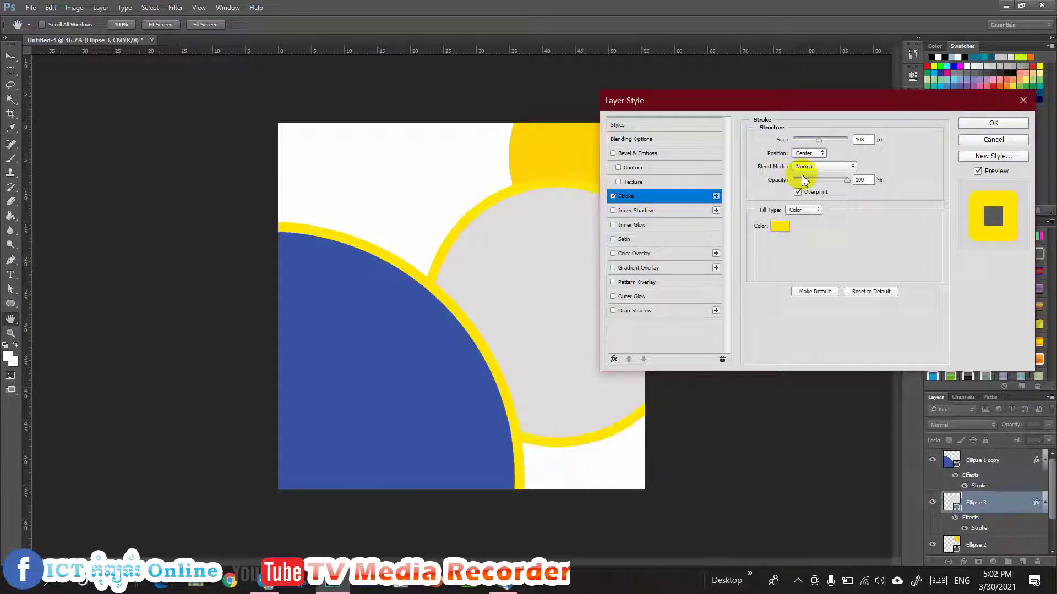
pyautogui.click(808, 153)
pyautogui.click(802, 167)
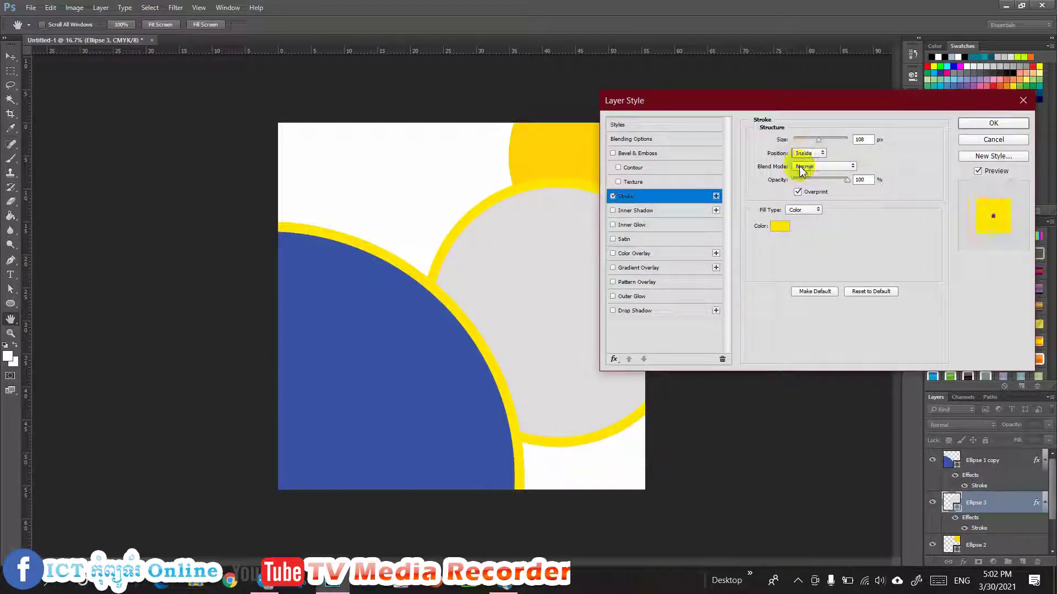
pyautogui.click(803, 167)
pyautogui.click(804, 181)
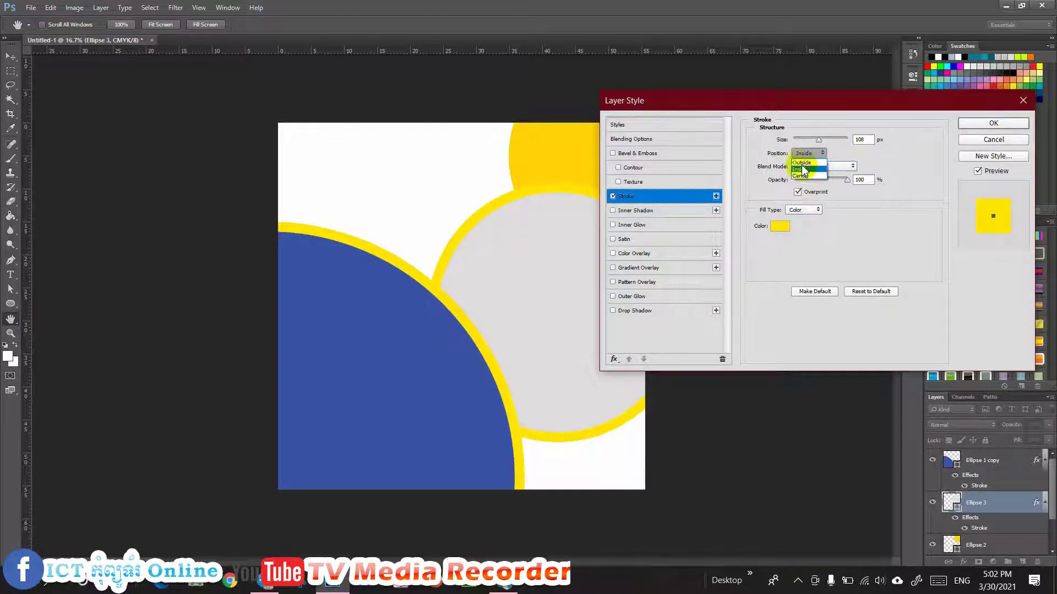
pyautogui.click(802, 163)
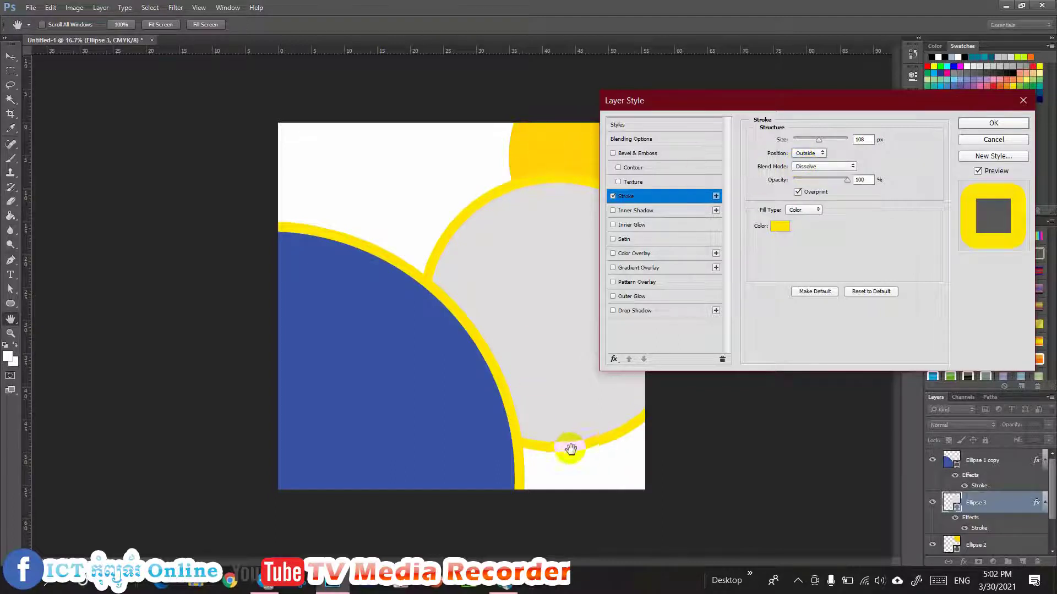
# Step: Try a blue inner shadow on the grey circle and turn it off again
pyautogui.click(614, 212)
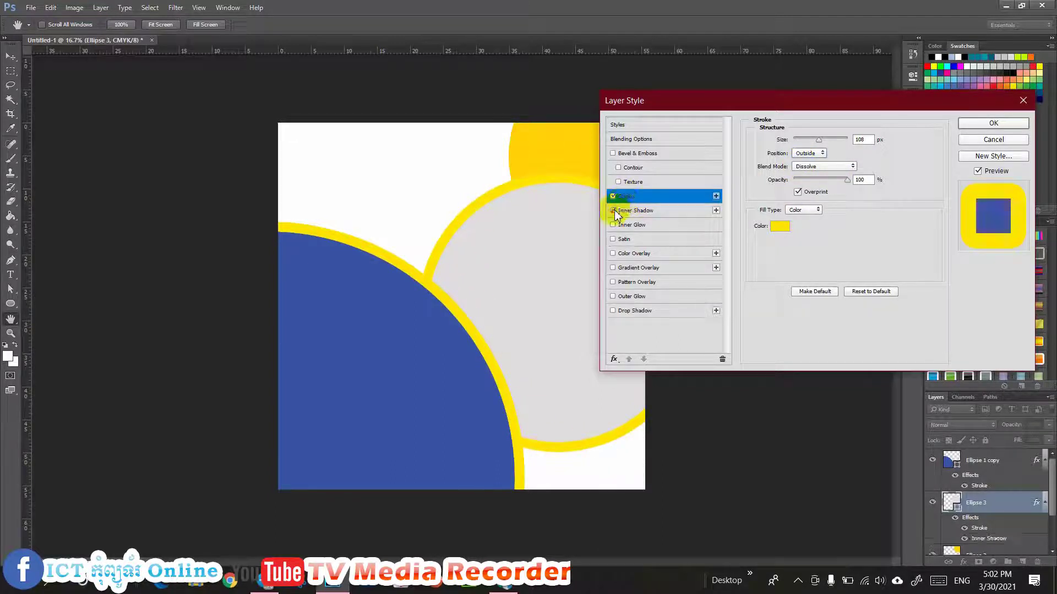
pyautogui.click(618, 209)
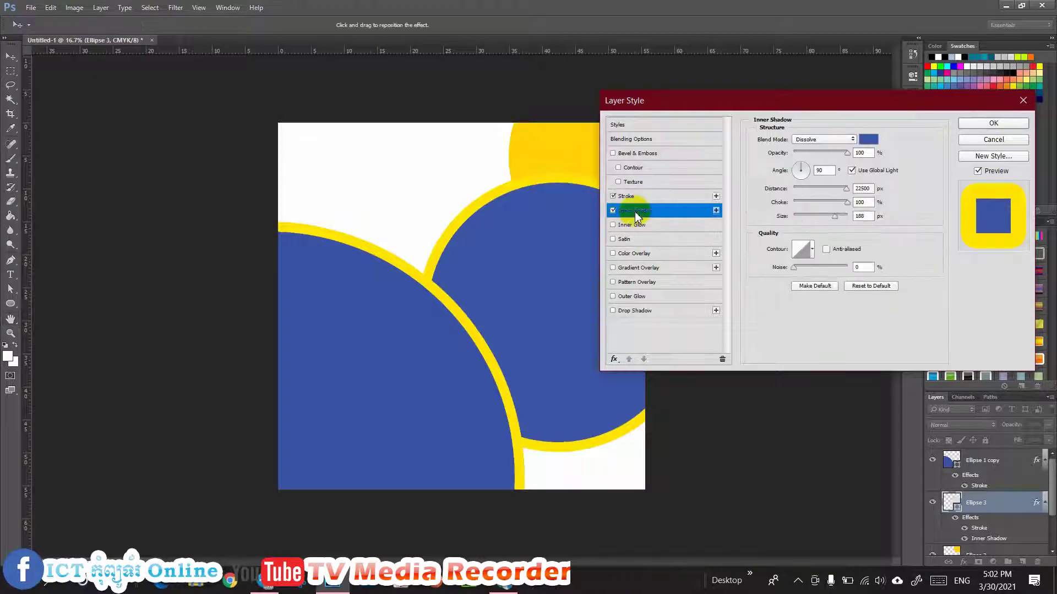
pyautogui.click(613, 201)
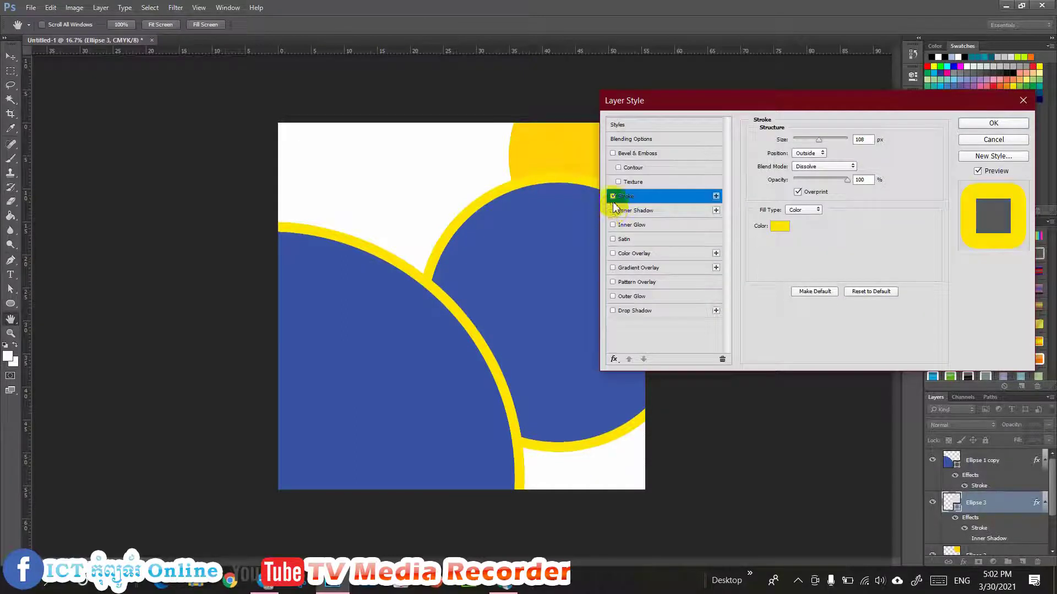
pyautogui.click(612, 210)
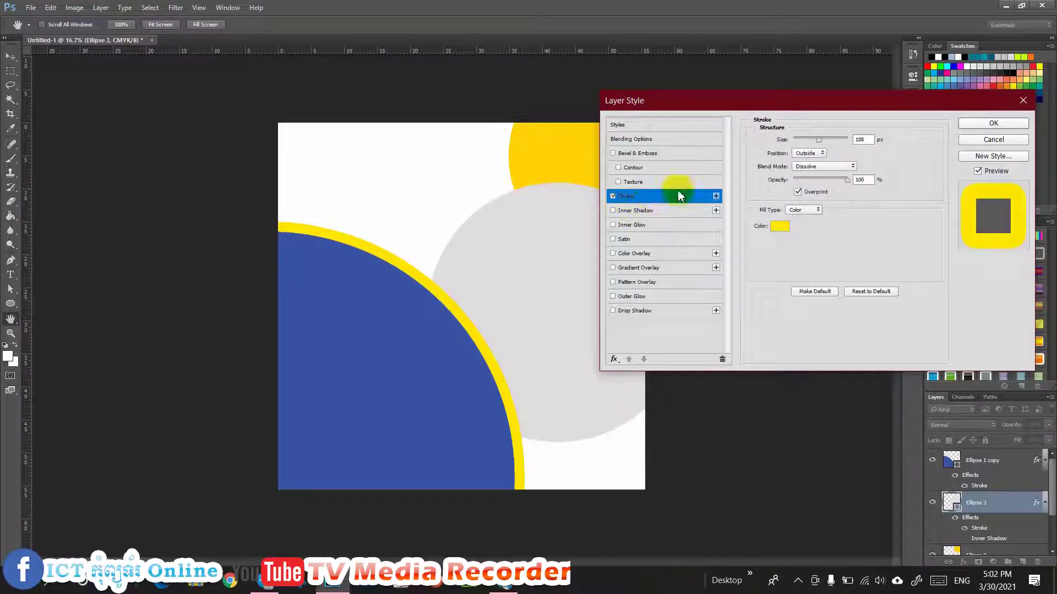
# Step: Fill the grey circle's stroke with a linear gradient from yellow (ffe400) to white, and slightly reduce the stroke size
pyautogui.click(803, 210)
pyautogui.click(797, 219)
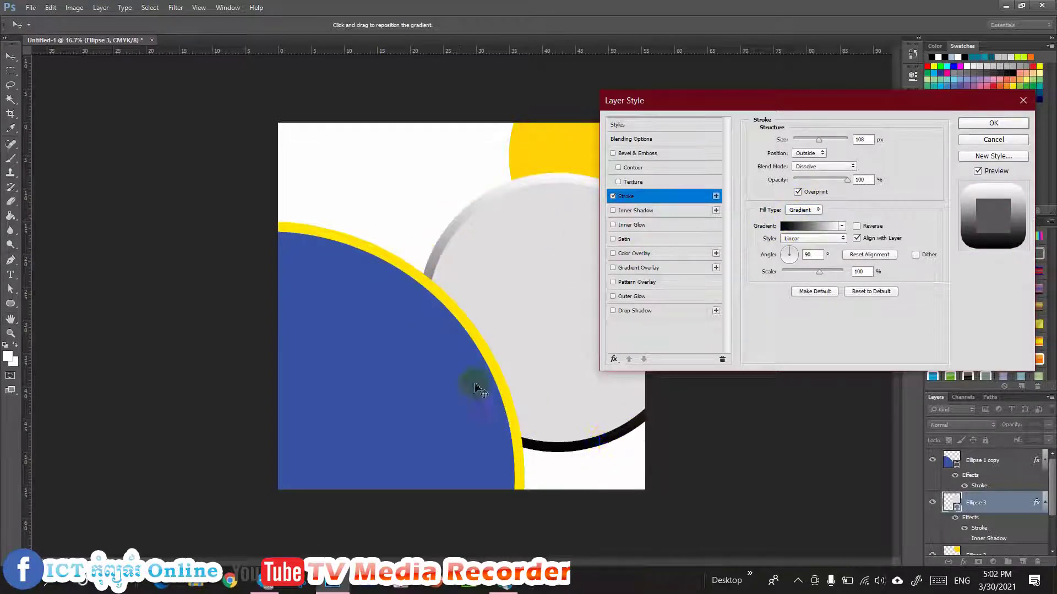
pyautogui.click(841, 226)
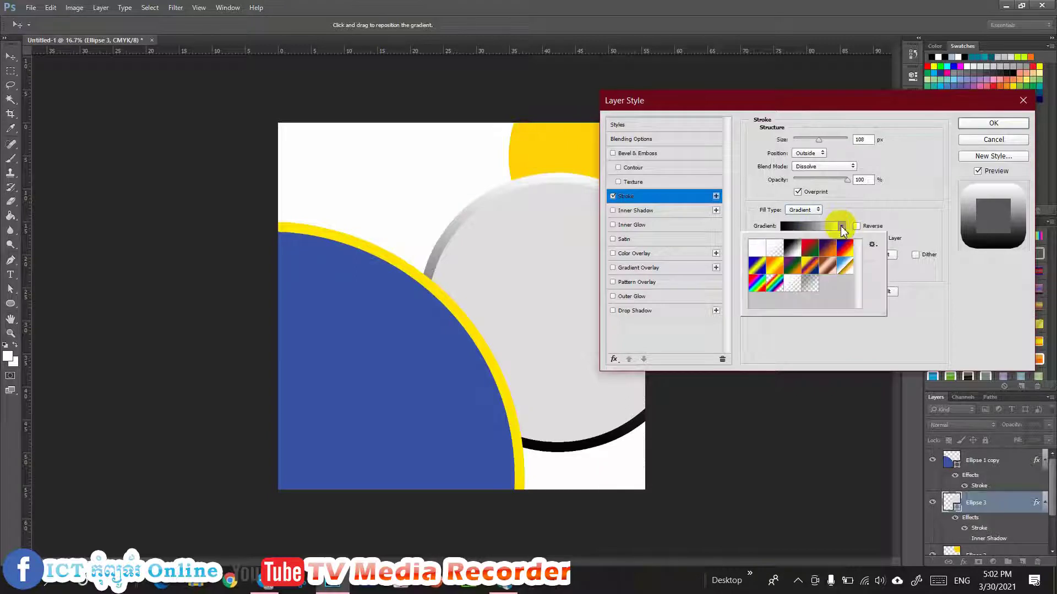
pyautogui.click(868, 196)
pyautogui.click(793, 225)
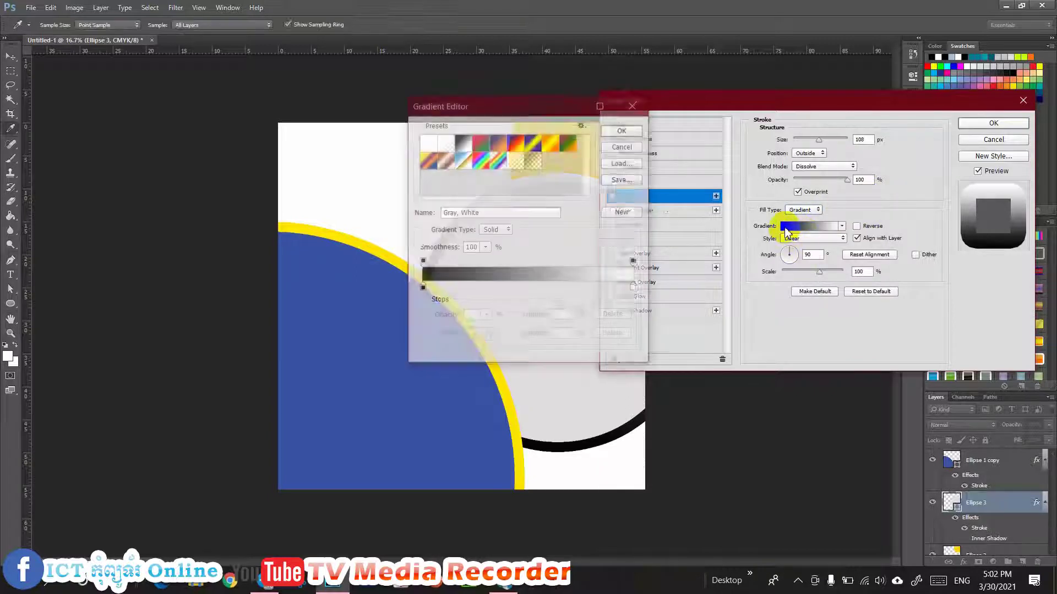
pyautogui.click(423, 287)
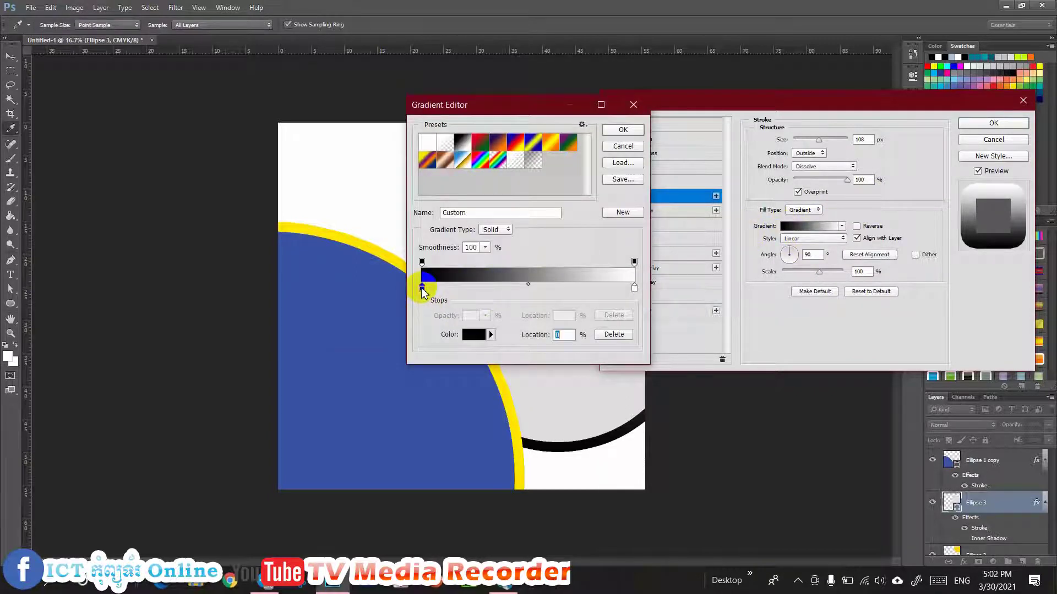
pyautogui.doubleClick(422, 288)
pyautogui.click(382, 251)
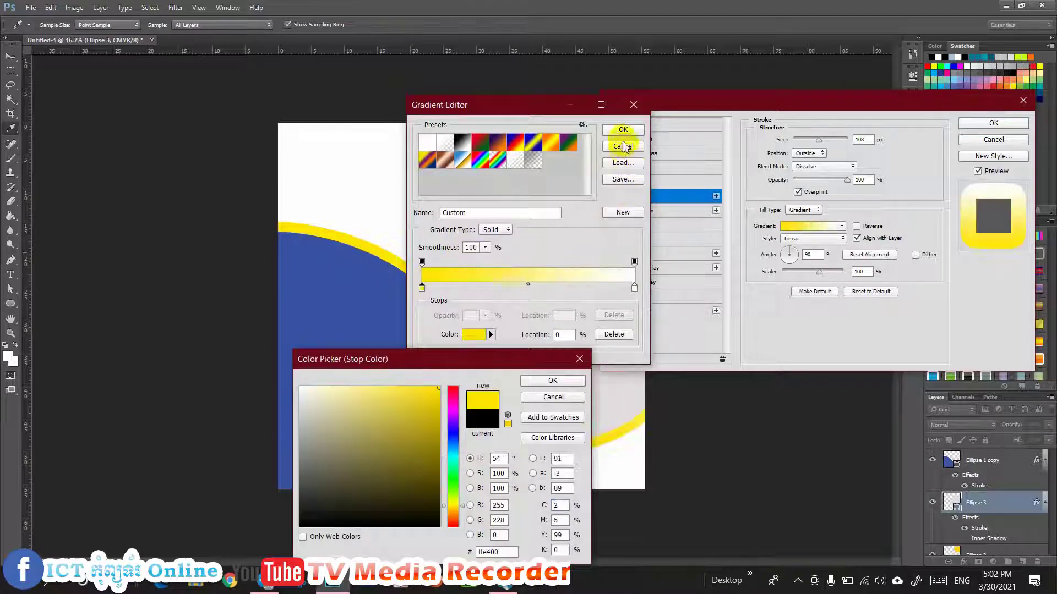
pyautogui.click(554, 380)
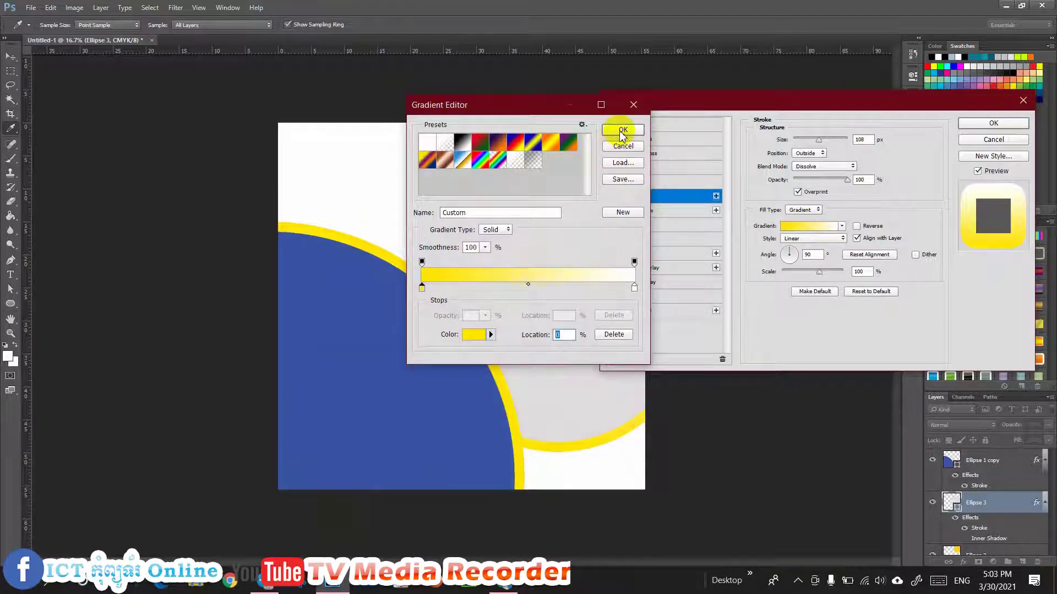
pyautogui.click(622, 132)
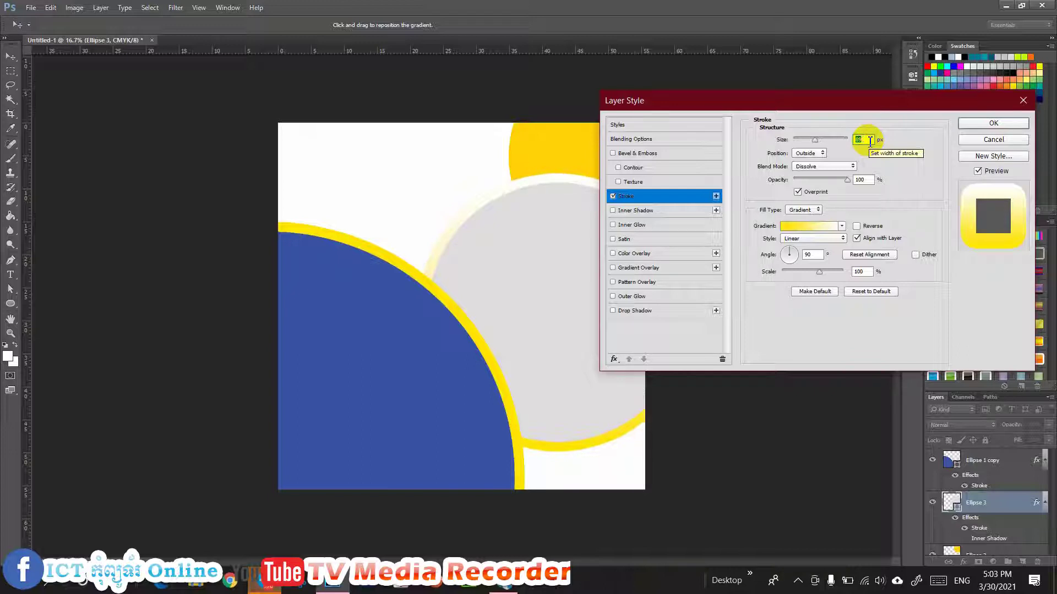
pyautogui.press('Down')
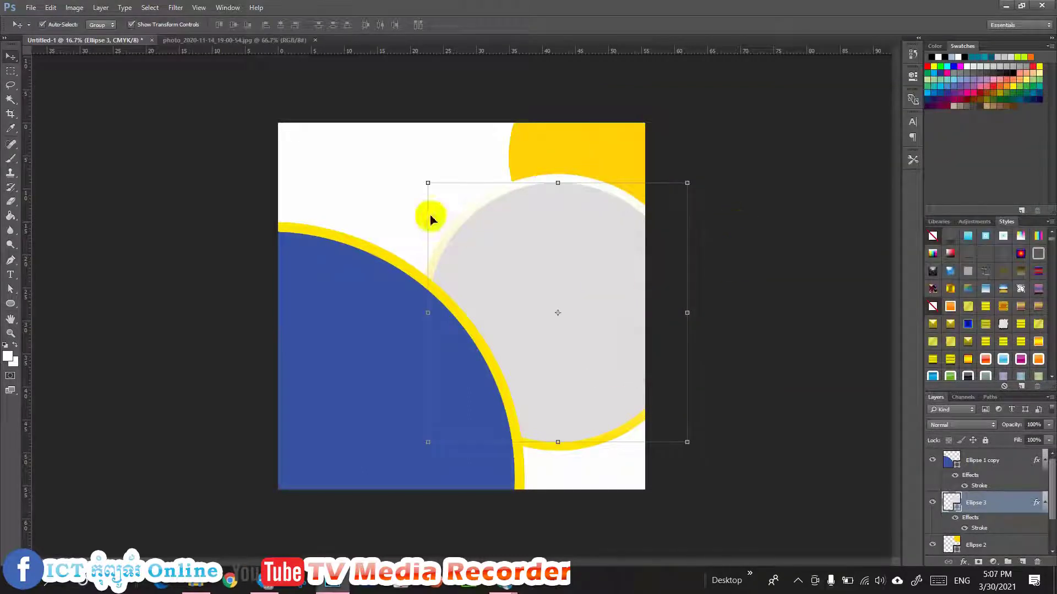
pyautogui.click(772, 292)
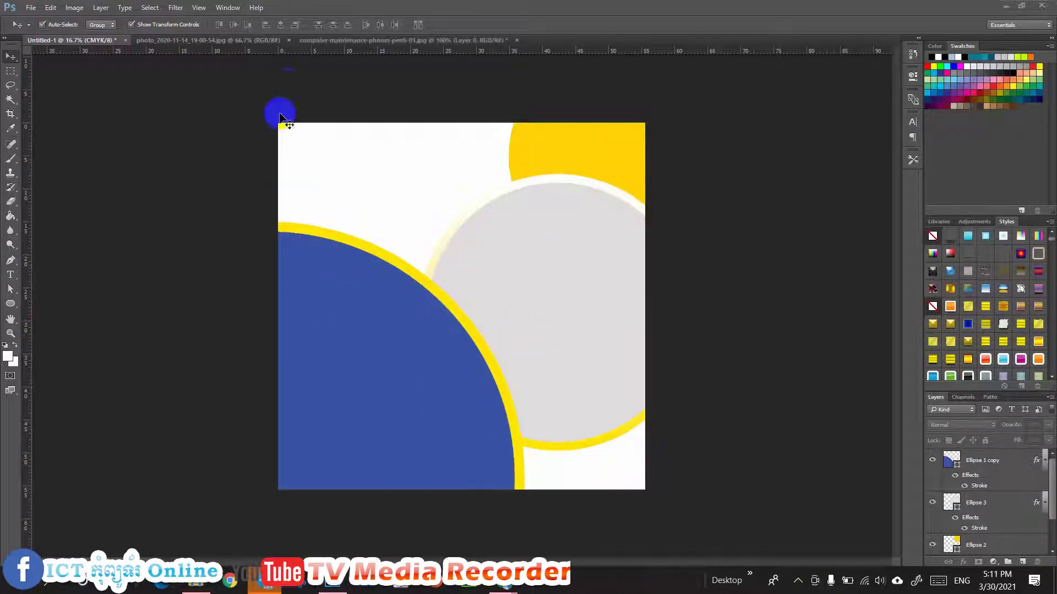
# Step: In computer-maintenance-phnom-penh-01.jpg, exclude the white keyboard from the background selection, delete the white background, and deselect
pyautogui.click(344, 40)
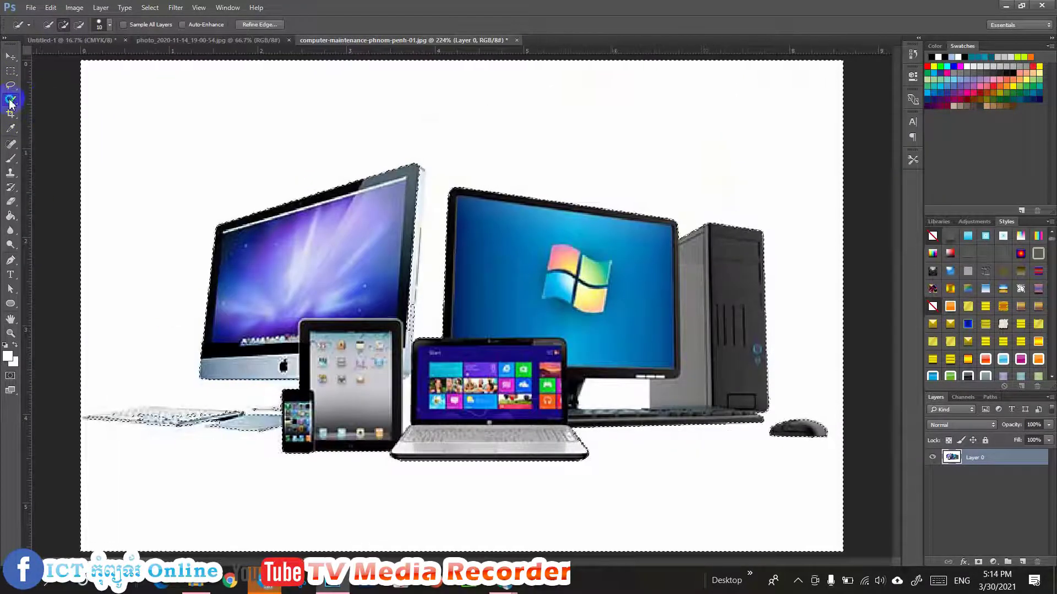
pyautogui.rightClick(11, 99)
pyautogui.click(49, 110)
pyautogui.click(183, 449)
pyautogui.rightClick(10, 99)
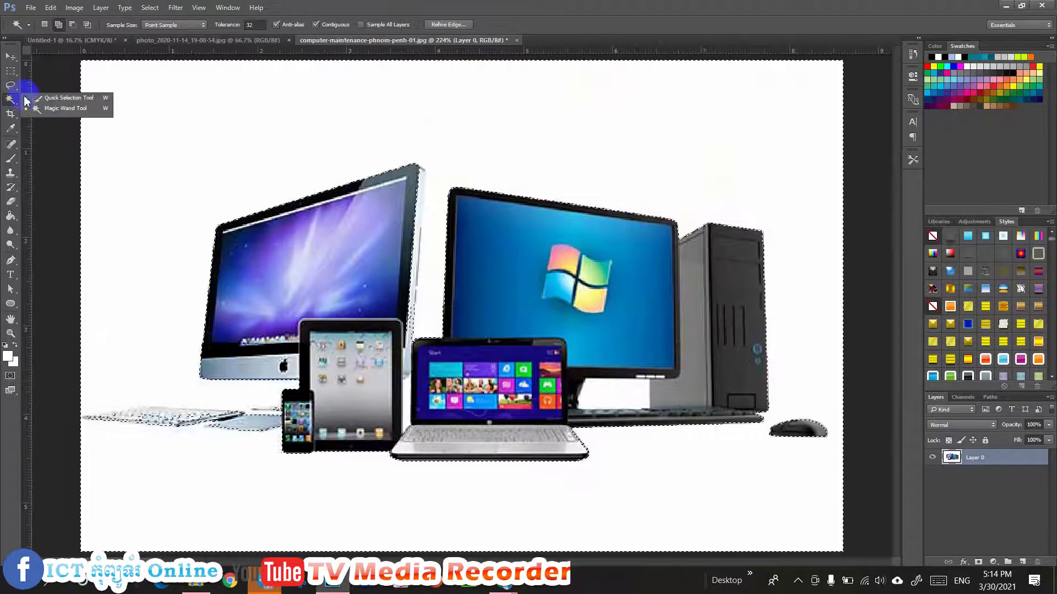
pyautogui.click(51, 98)
pyautogui.click(79, 24)
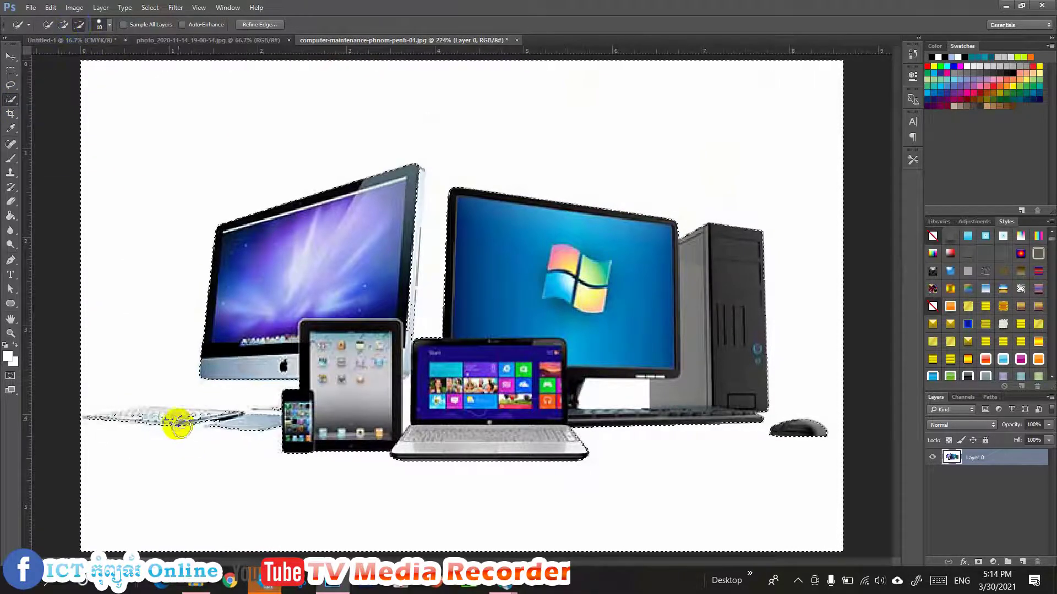
pyautogui.moveTo(157, 416)
pyautogui.mouseDown()
pyautogui.moveTo(99, 415)
pyautogui.moveTo(125, 417)
pyautogui.mouseUp()
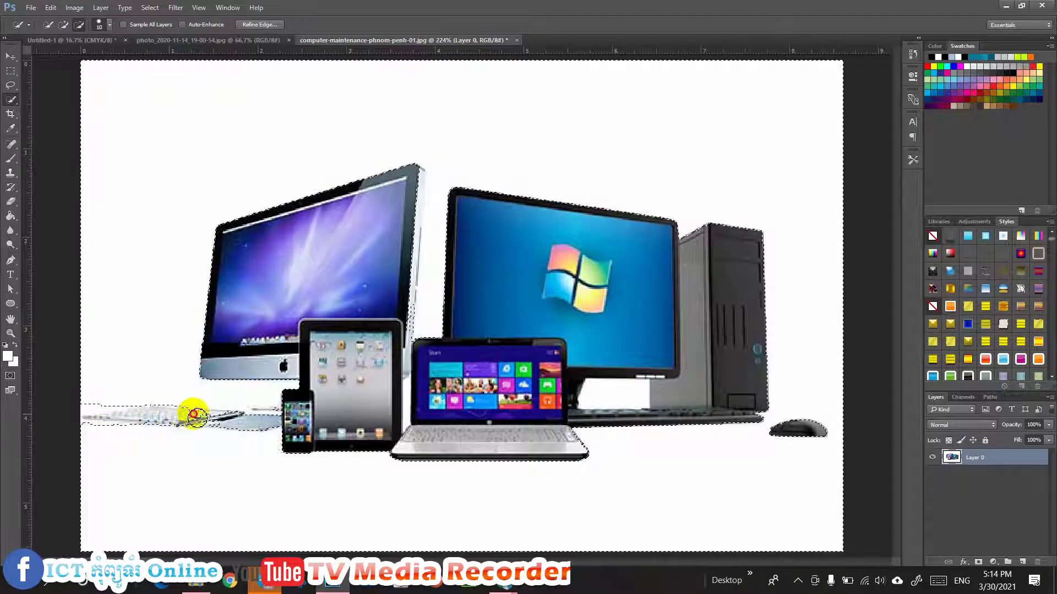
pyautogui.moveTo(215, 417)
pyautogui.mouseDown()
pyautogui.moveTo(150, 418)
pyautogui.moveTo(188, 419)
pyautogui.mouseUp()
pyautogui.press('Delete')
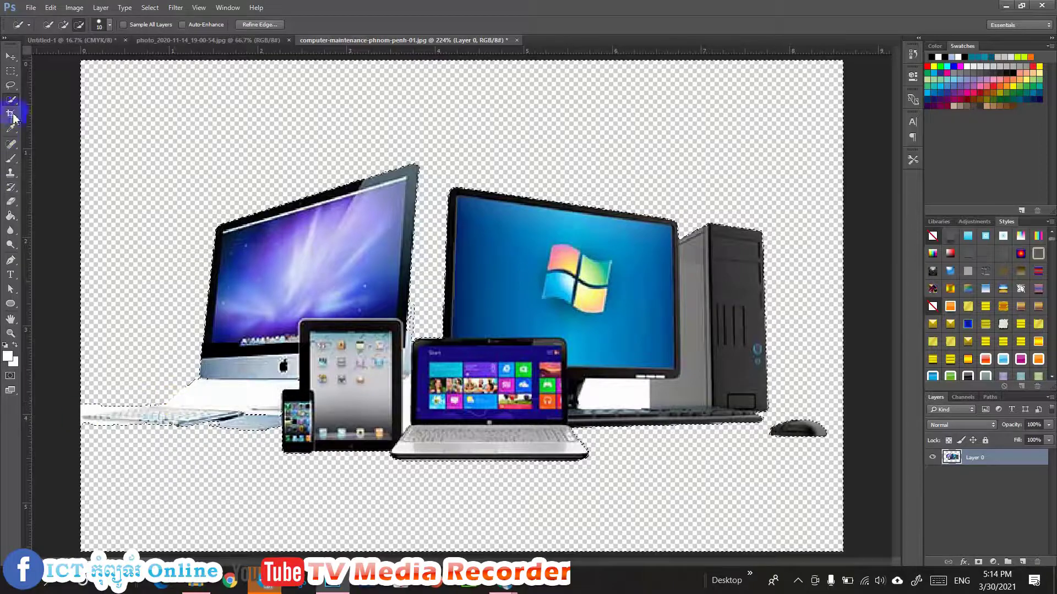
pyautogui.hotkey('ctrl', 'd')
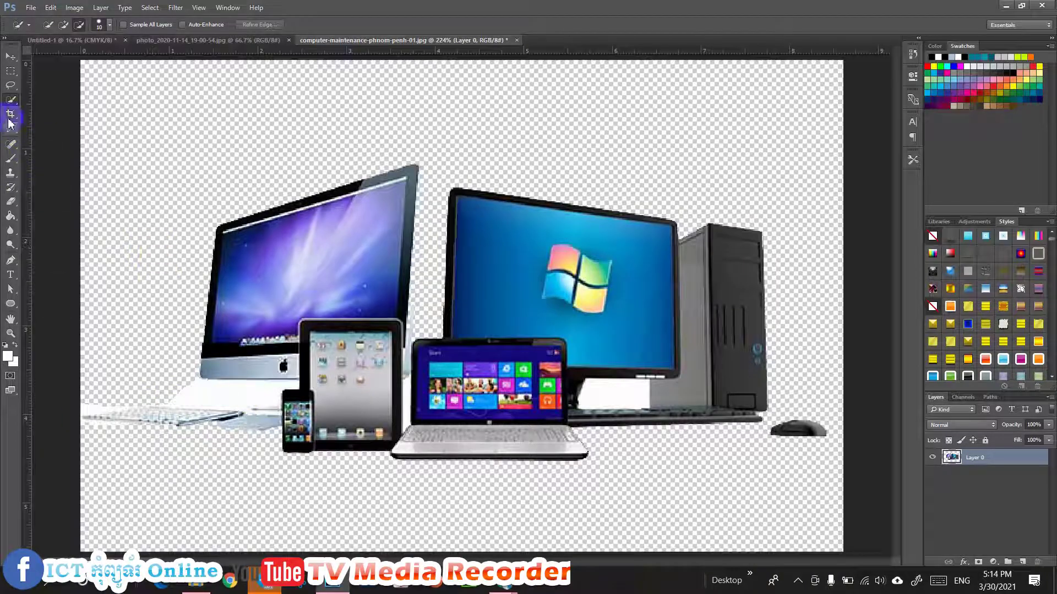
# Step: Select the leftover white area between the Apple monitor and the white keyboard with Quick Selection and delete it
pyautogui.rightClick(10, 100)
pyautogui.click(47, 107)
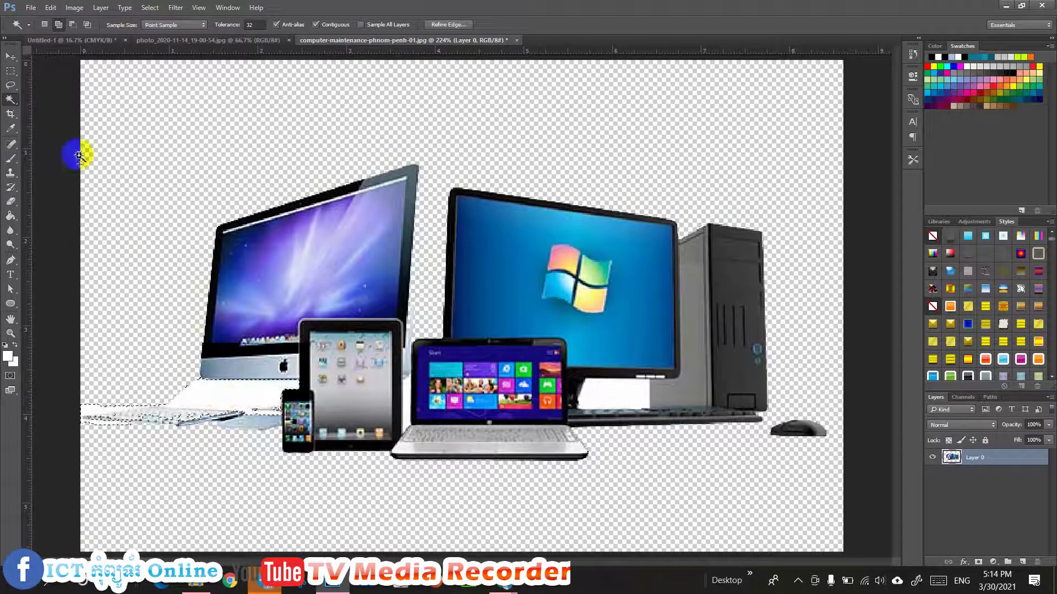
pyautogui.rightClick(5, 100)
pyautogui.click(48, 105)
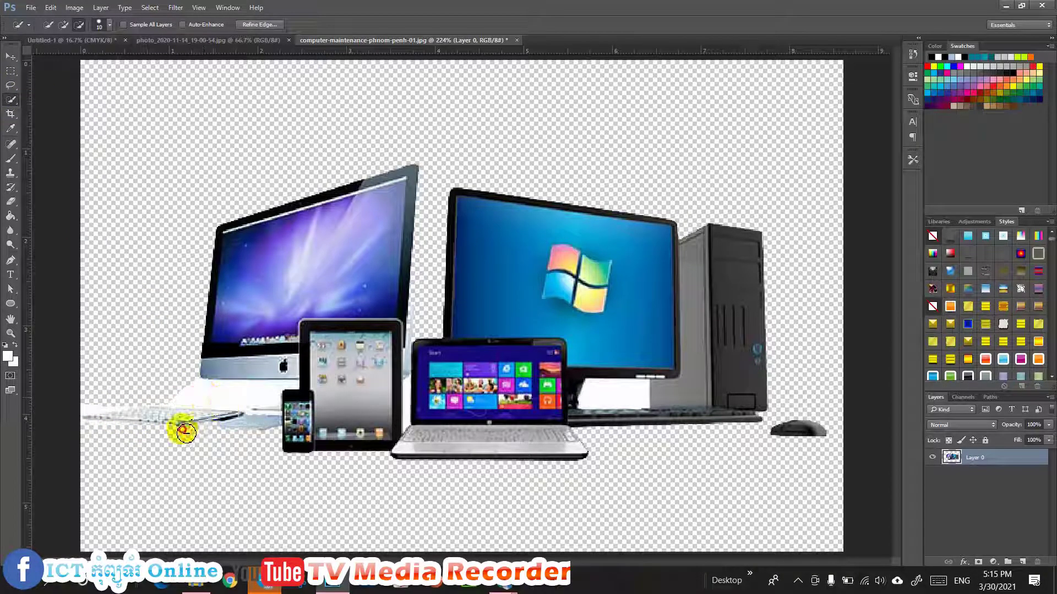
pyautogui.click(63, 24)
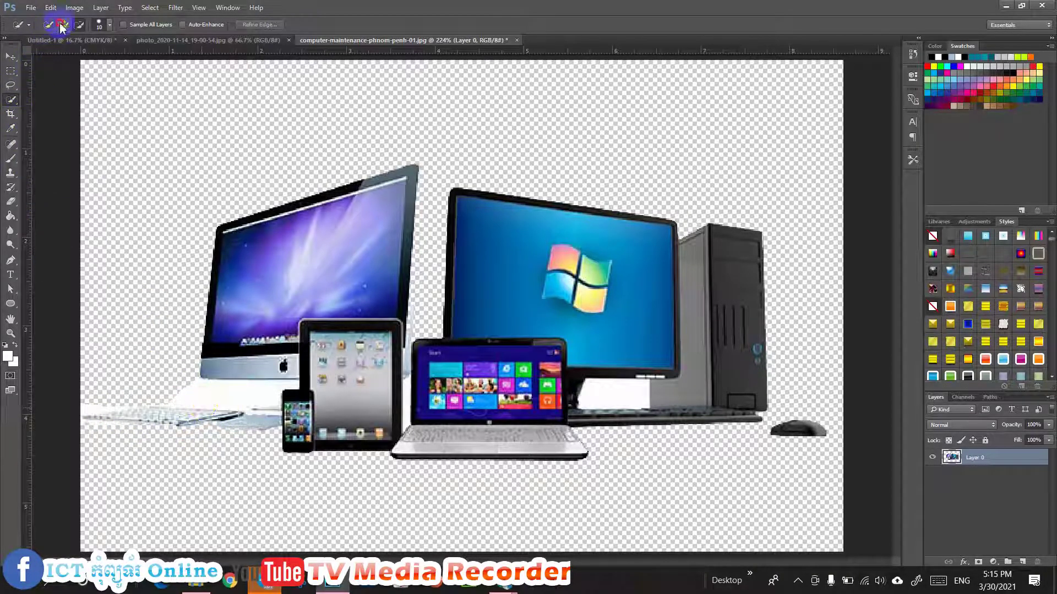
pyautogui.moveTo(242, 403)
pyautogui.mouseDown()
pyautogui.moveTo(174, 399)
pyautogui.moveTo(188, 398)
pyautogui.moveTo(182, 420)
pyautogui.moveTo(91, 405)
pyautogui.moveTo(141, 408)
pyautogui.mouseUp()
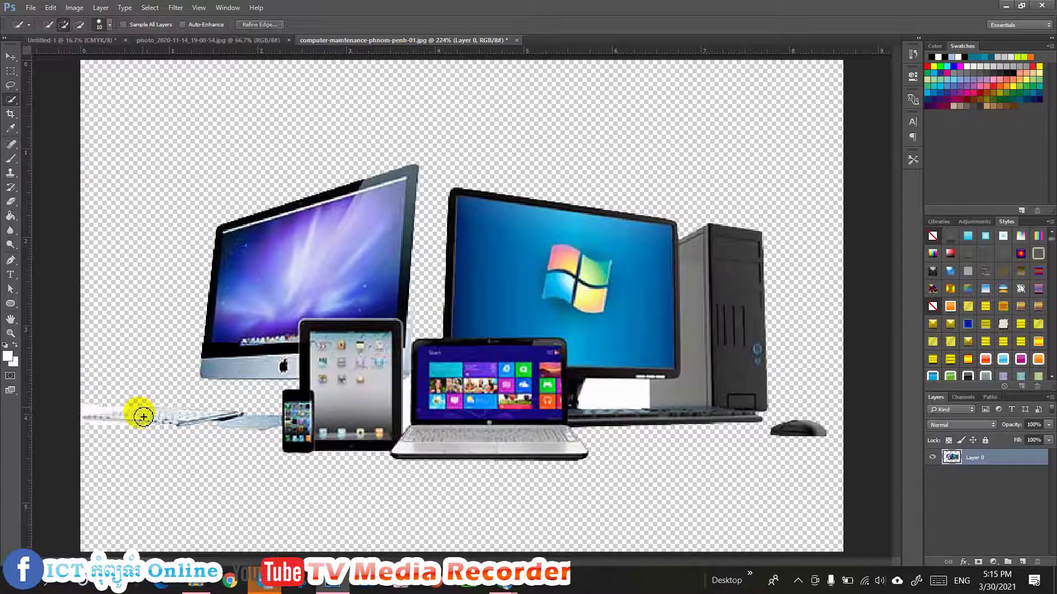
# Step: Trim the leftover white around the white keyboard's outer end using a Pen path converted to a selection, and deselect
pyautogui.press('p')
pyautogui.click(135, 408)
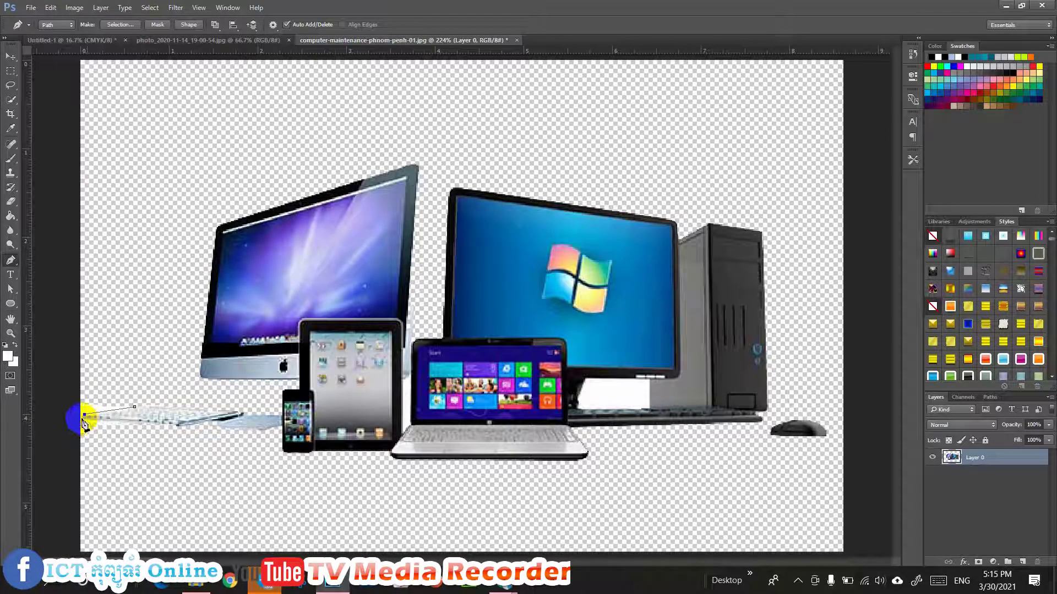
pyautogui.click(126, 423)
pyautogui.click(135, 440)
pyautogui.click(75, 437)
pyautogui.click(62, 411)
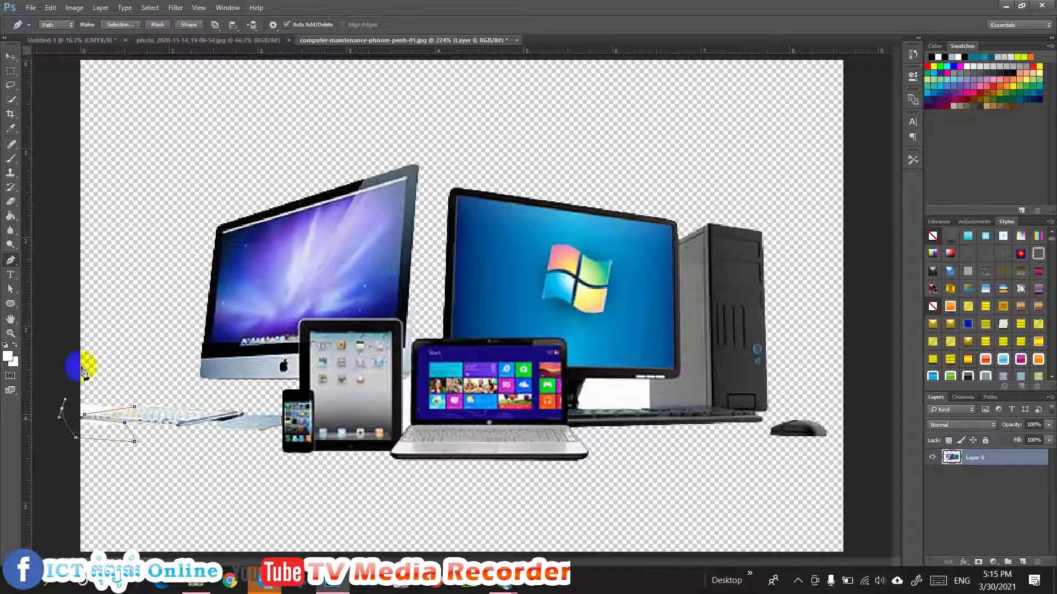
pyautogui.click(85, 366)
pyautogui.click(136, 390)
pyautogui.click(135, 406)
pyautogui.hotkey('ctrl', 'Return')
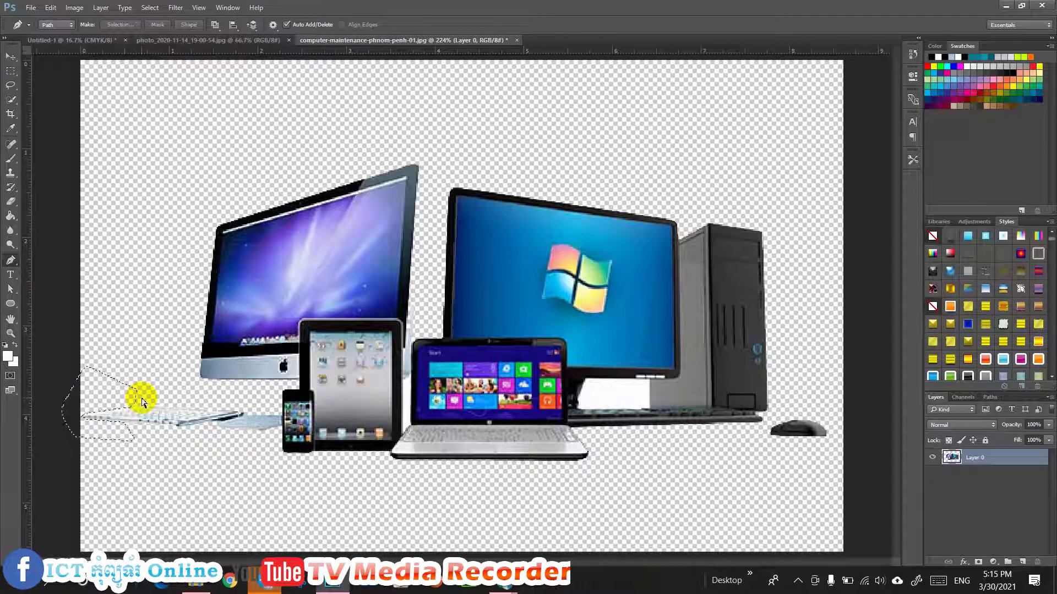
pyautogui.hotkey('ctrl', 'd')
# Step: Move the cut-out computers image into the Untitled-1 poster document, over the grey circle
pyautogui.click(10, 56)
pyautogui.click(362, 192)
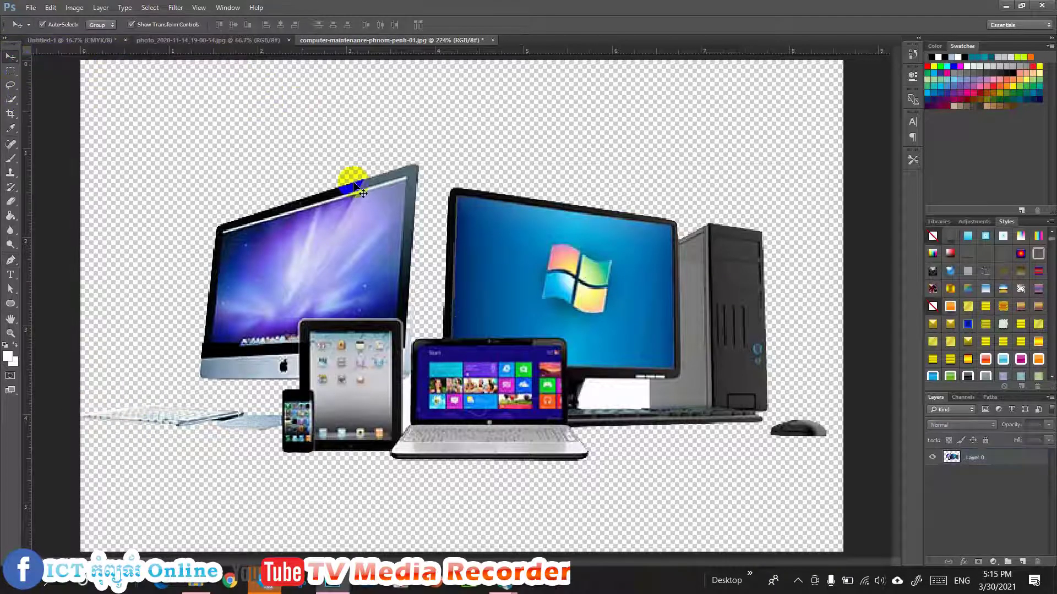
pyautogui.moveTo(362, 191); pyautogui.dragTo(531, 297)
# Step: Scale the computers image to about 421% across the grey circle and place its layer below the blue circle's layer
pyautogui.hotkey('ctrl', 't')
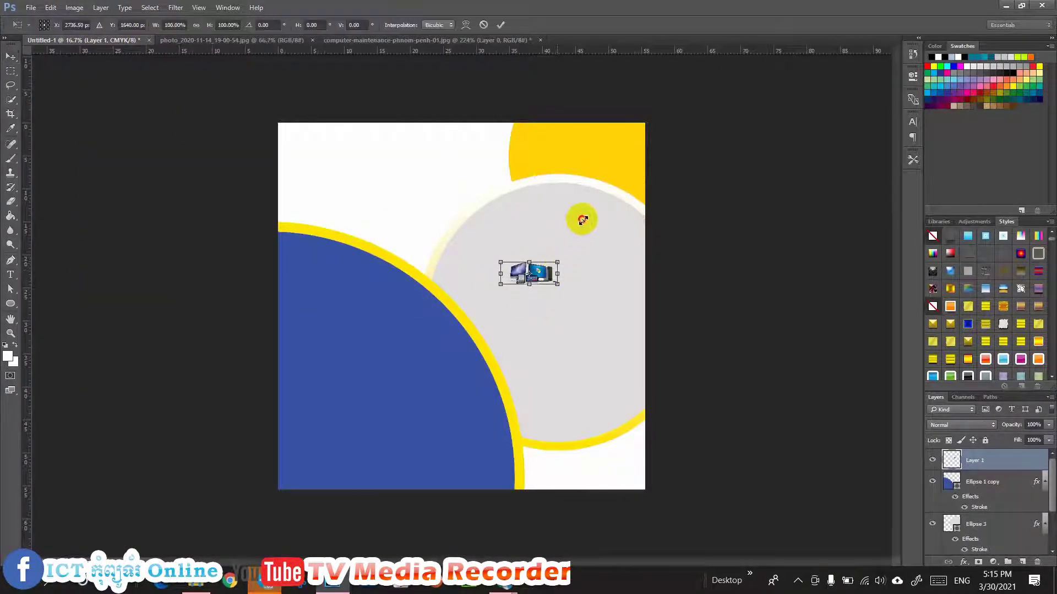
pyautogui.moveTo(582, 220); pyautogui.dragTo(633, 220)
pyautogui.moveTo(576, 264); pyautogui.dragTo(586, 303)
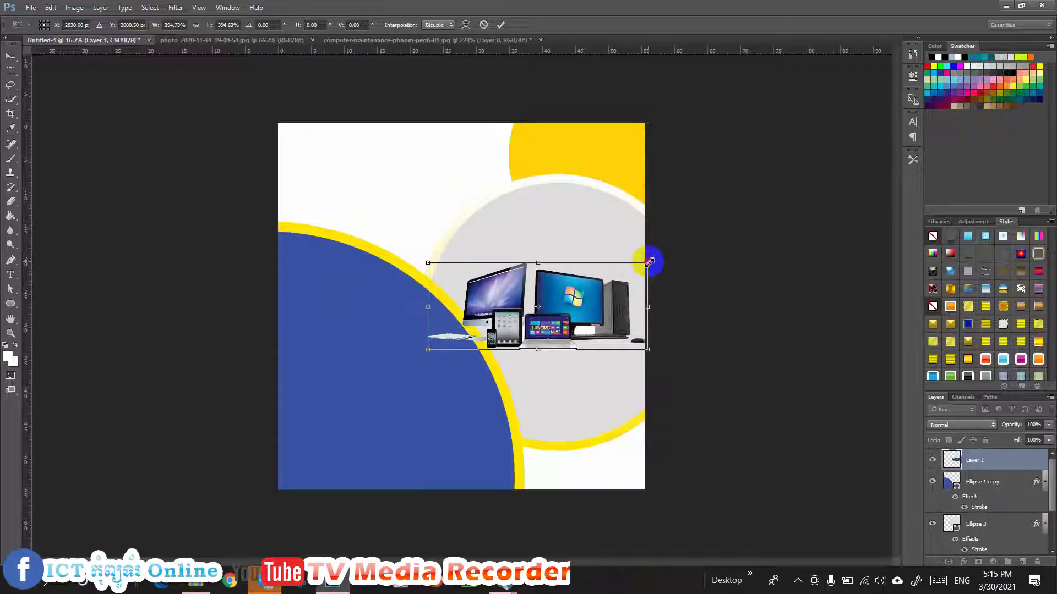
pyautogui.moveTo(648, 262); pyautogui.dragTo(663, 246)
pyautogui.moveTo(606, 278); pyautogui.dragTo(590, 286)
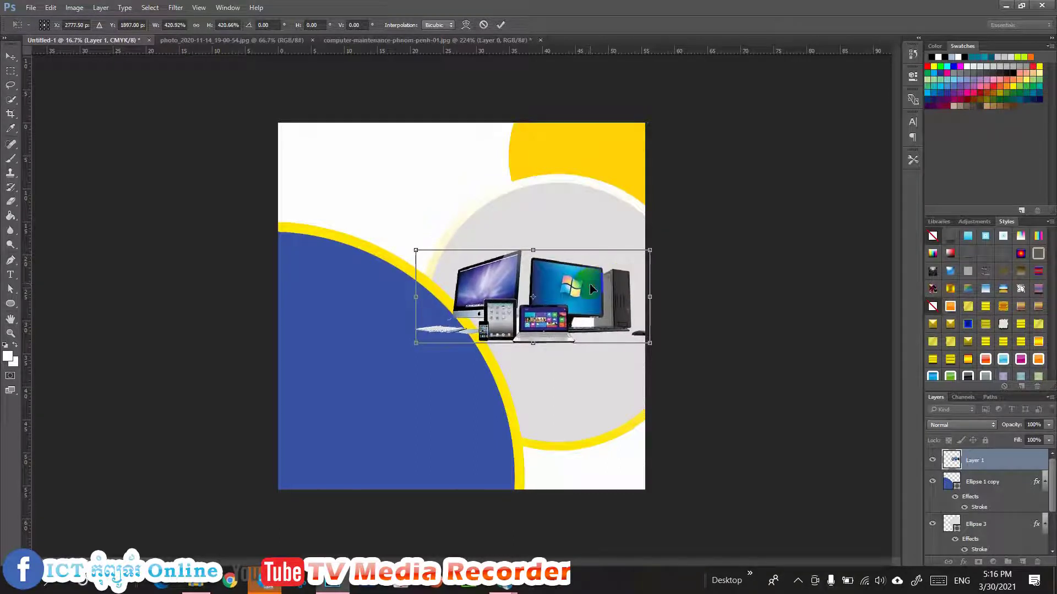
pyautogui.press('Return')
pyautogui.moveTo(983, 483); pyautogui.dragTo(986, 521)
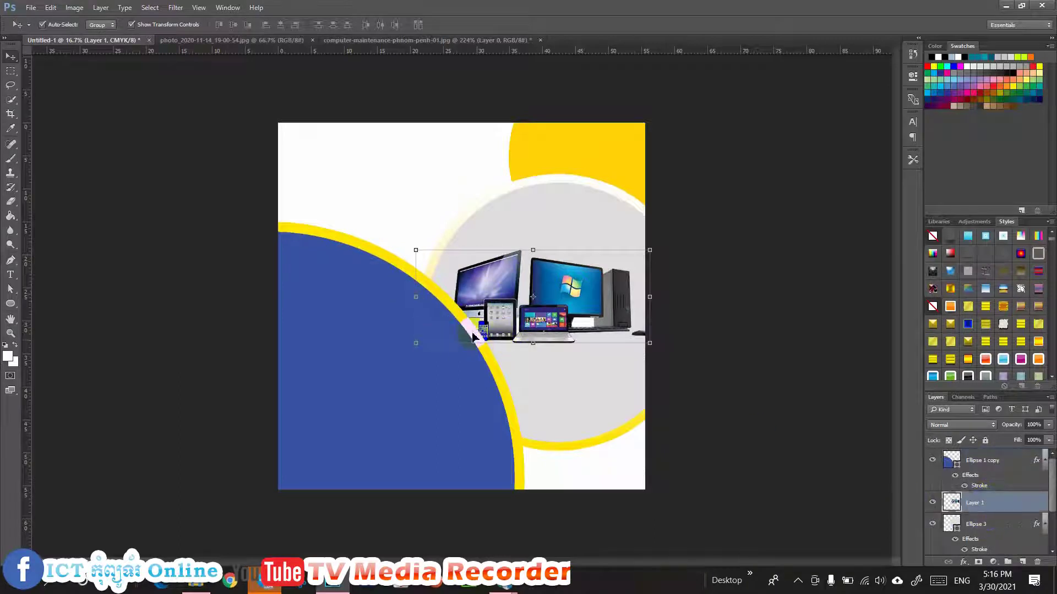
pyautogui.click(718, 300)
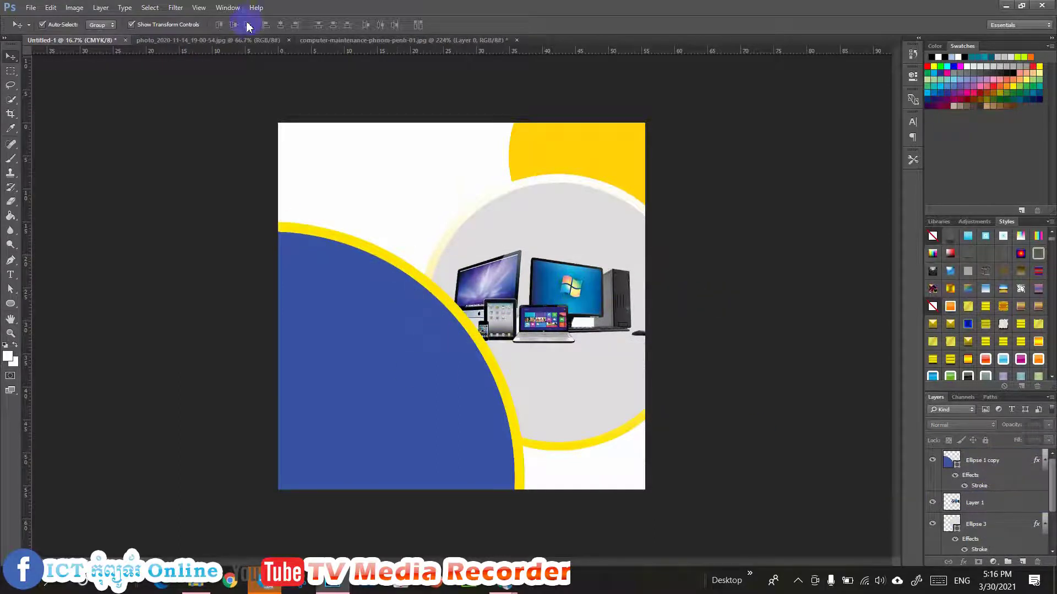
# Step: In photo_2020-11-14_19-00-54.jpg, select the four white corners around the round logo with the Magic Wand
pyautogui.click(205, 40)
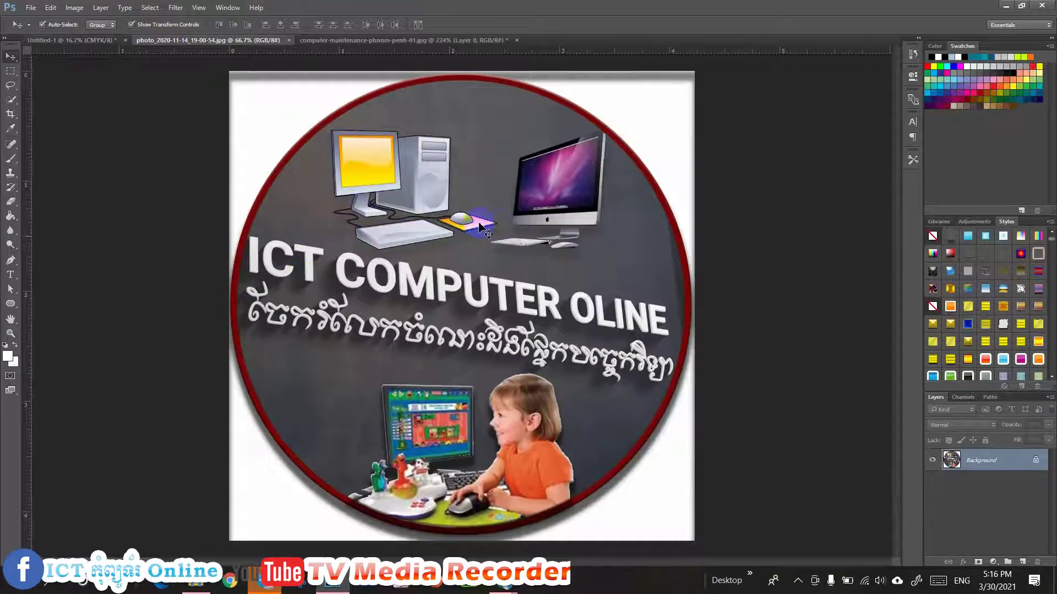
pyautogui.rightClick(12, 102)
pyautogui.click(53, 112)
pyautogui.click(270, 105)
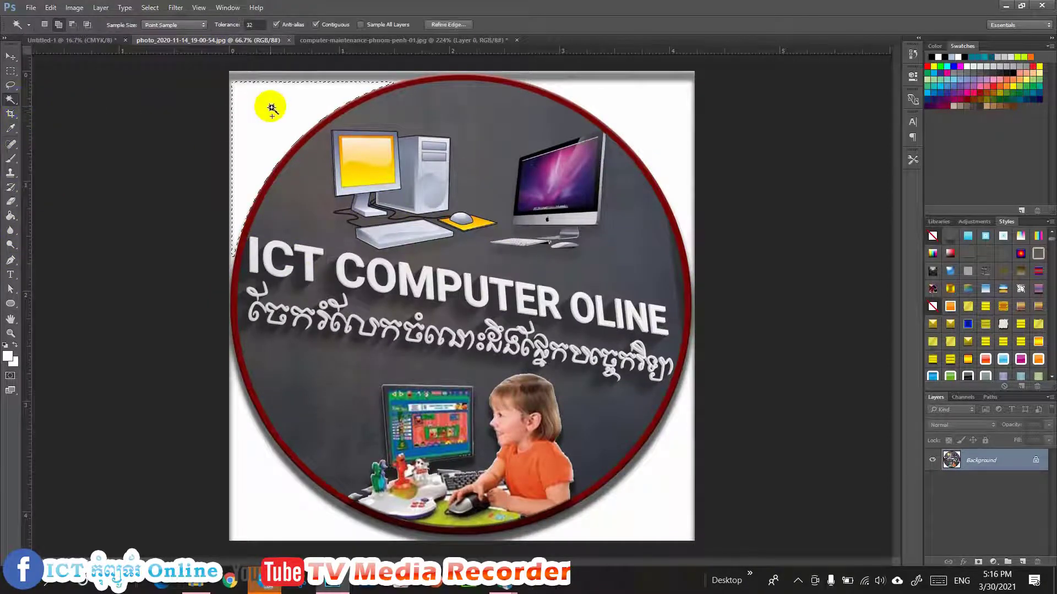
pyautogui.click(636, 104)
pyautogui.click(642, 498)
pyautogui.click(278, 513)
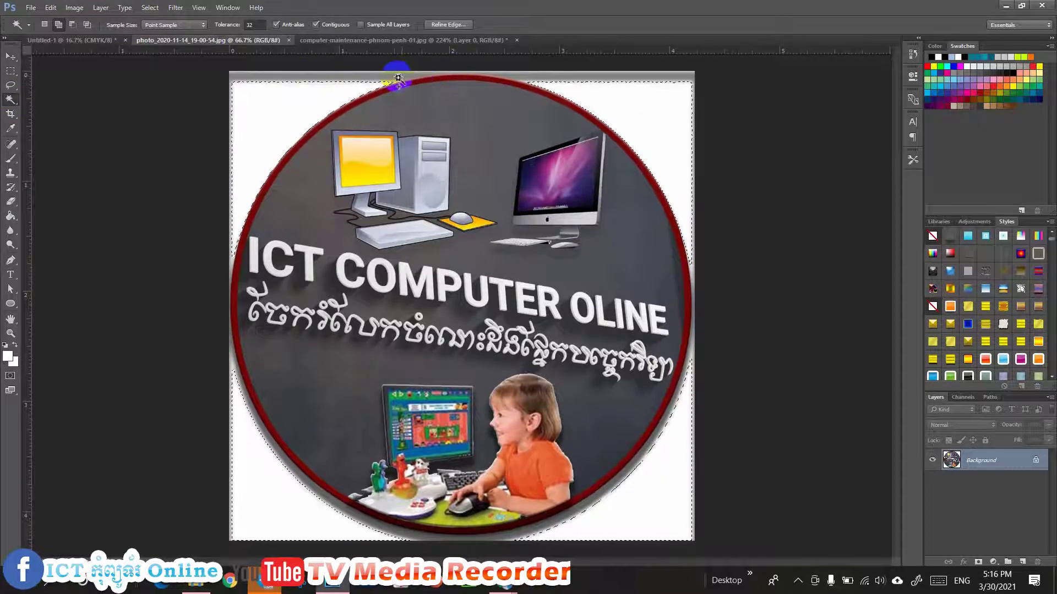
# Step: Try filling the selected white corners, undo the fill, and deselect
pyautogui.hotkey('shift', 'F5')
pyautogui.click(606, 166)
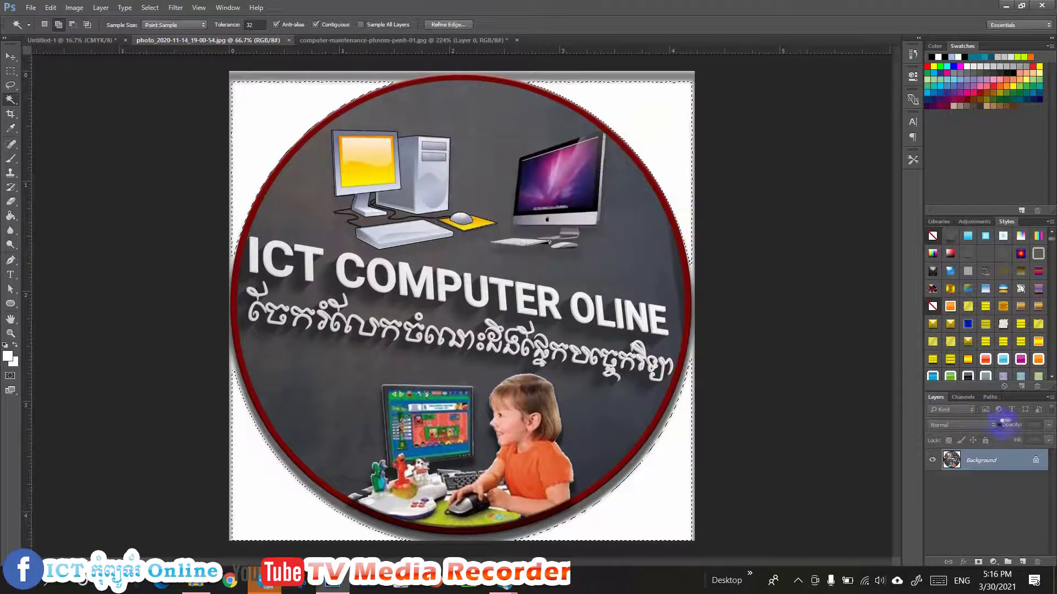
pyautogui.hotkey('ctrl', 'z')
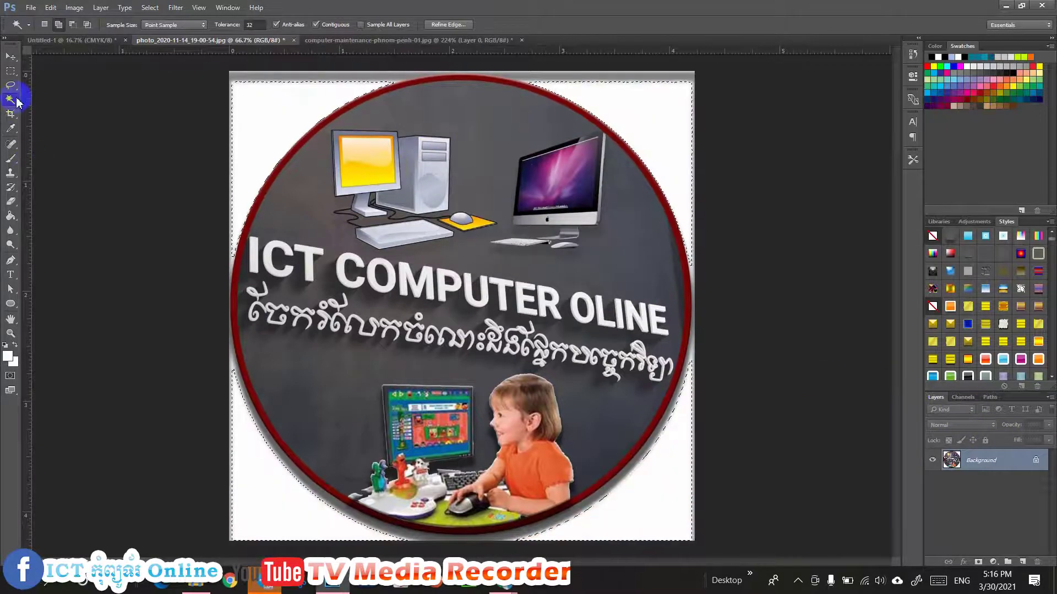
pyautogui.hotkey('ctrl', 'd')
# Step: Draw a circular selection from the round logo's centre out to its dark red rim with the Elliptical Marquee
pyautogui.click(10, 71)
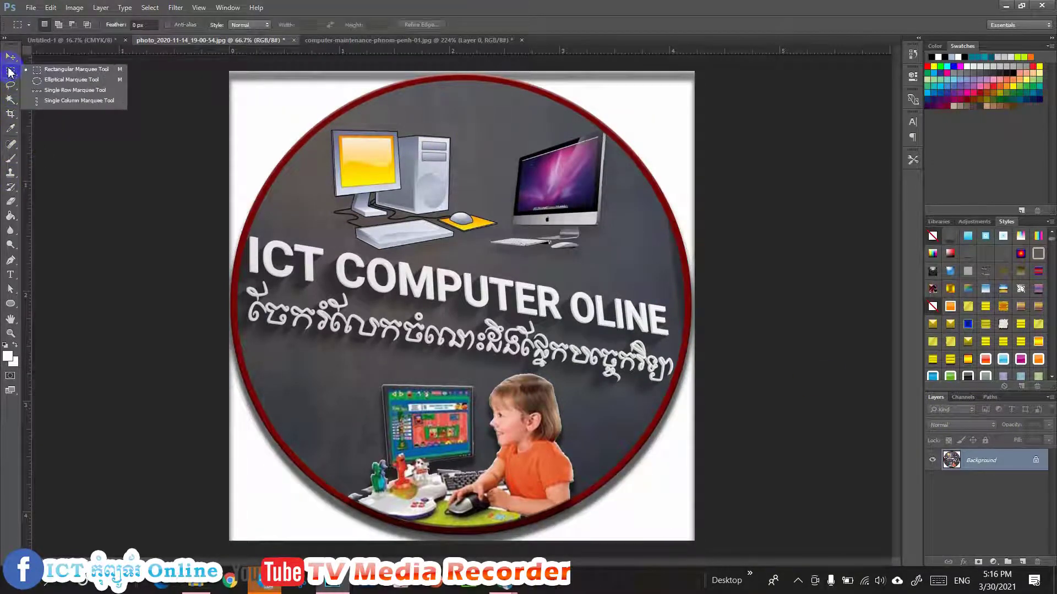
pyautogui.click(49, 83)
pyautogui.moveTo(456, 311); pyautogui.dragTo(1000, 541)
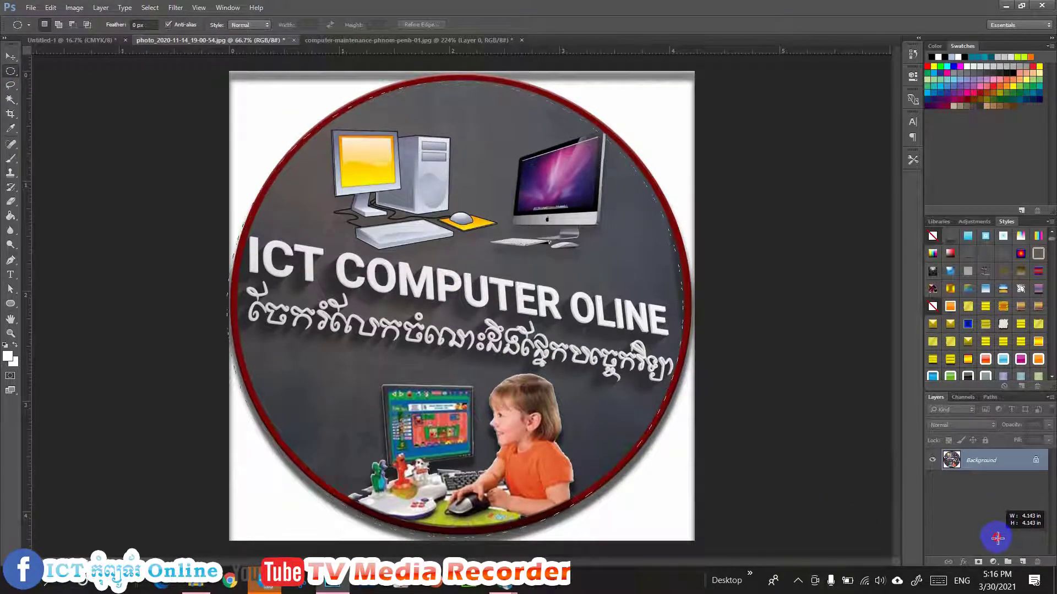
pyautogui.moveTo(1002, 541); pyautogui.dragTo(1002, 542)
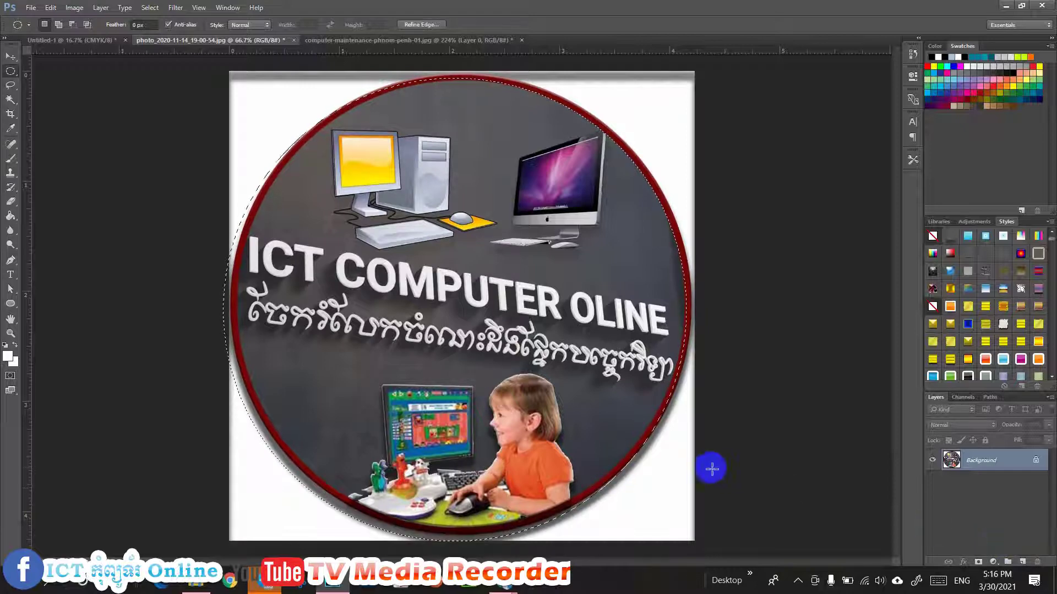
# Step: Nudge the circular selection right and up until it lines up with the logo's dark red rim
pyautogui.press('Right')
pyautogui.press('Right')
pyautogui.press('Right')
pyautogui.press('Right')
pyautogui.press('Right')
pyautogui.press('Right')
pyautogui.press('Right')
pyautogui.press('Right')
pyautogui.press('Right')
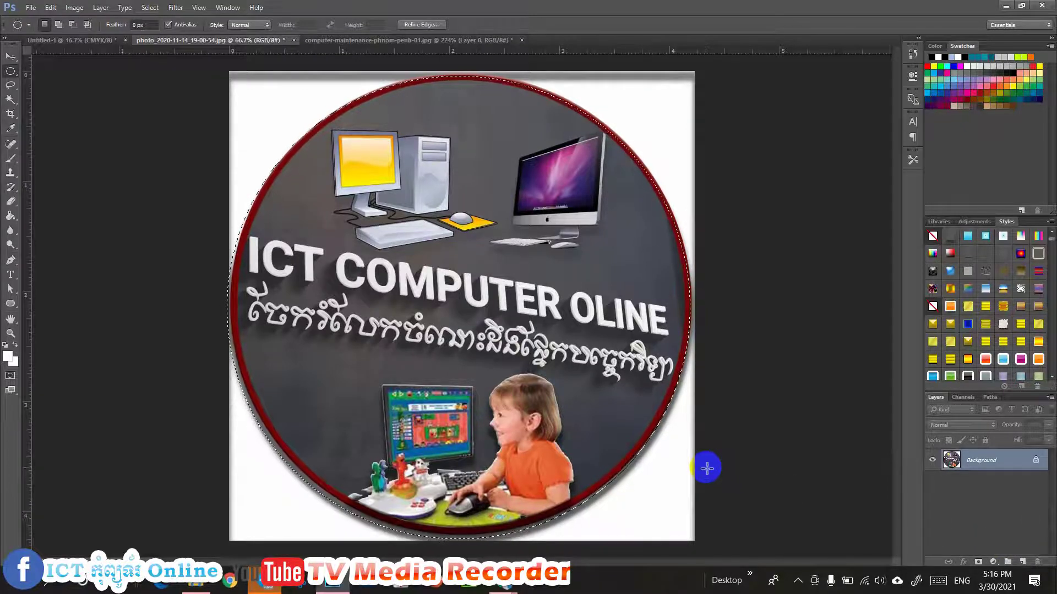
pyautogui.press('Up')
pyautogui.press('Up')
pyautogui.press('Up')
pyautogui.press('Up')
pyautogui.press('Up')
pyautogui.press('Up')
pyautogui.press('Up')
pyautogui.press('Up')
pyautogui.press('Up')
pyautogui.press('Up')
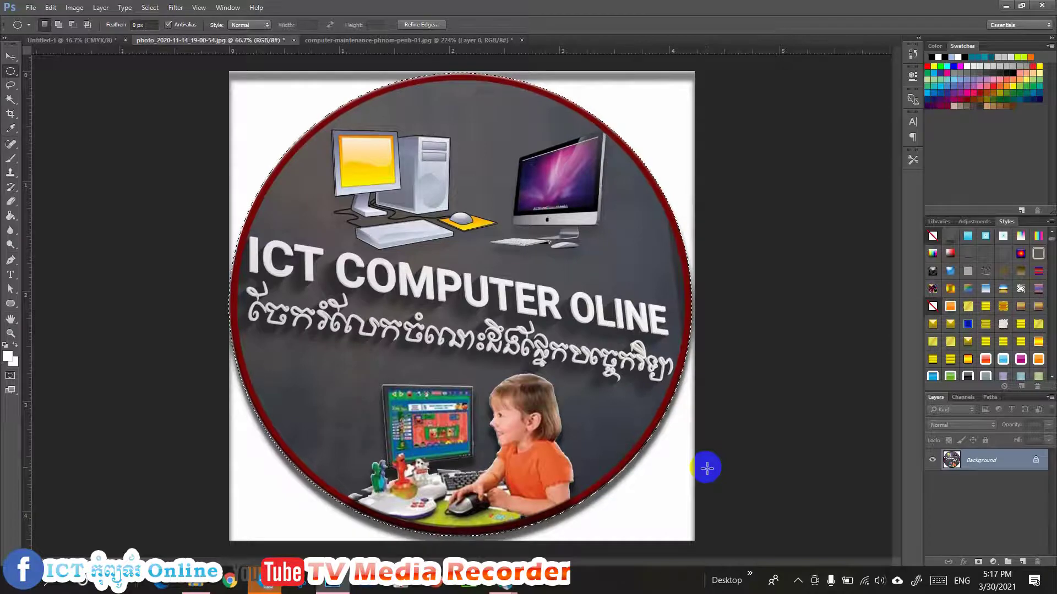
# Step: Move the selected round logo into the Untitled-1 poster and place it over the blue circle's upper edge
pyautogui.click(10, 56)
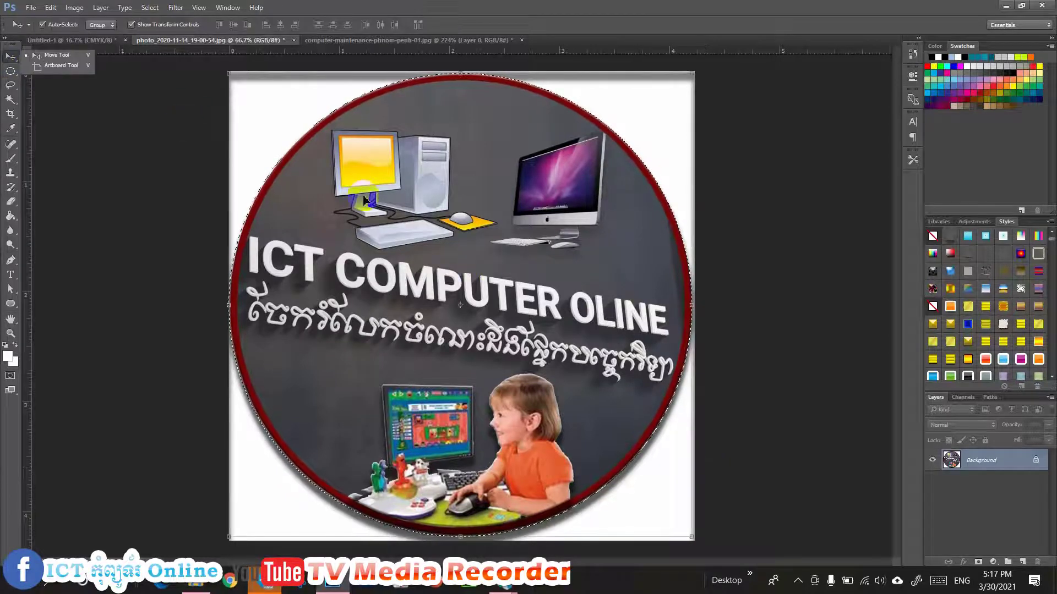
pyautogui.moveTo(430, 154); pyautogui.dragTo(402, 185)
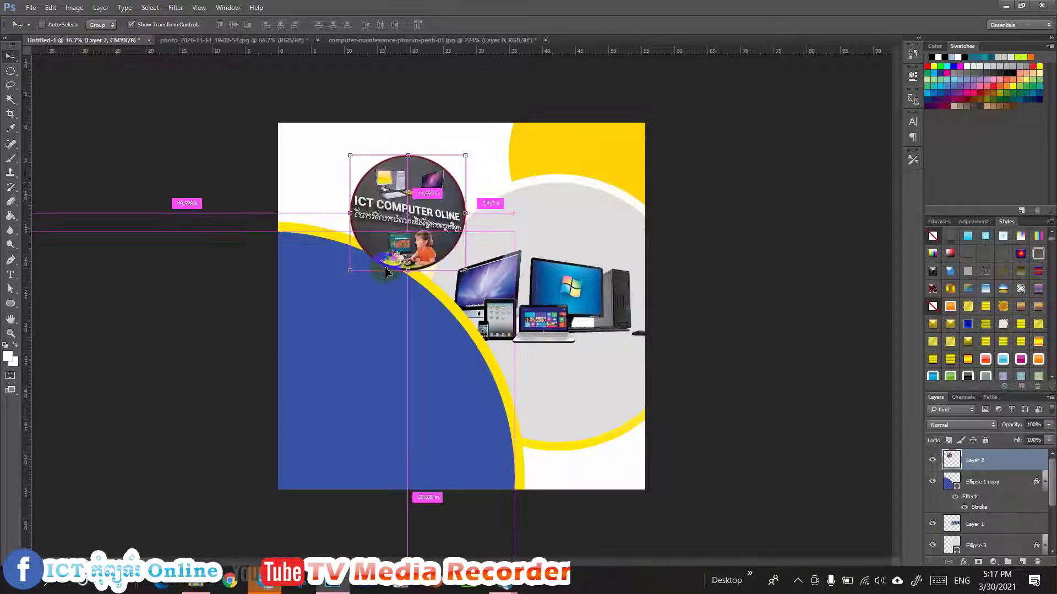
pyautogui.click(393, 189)
pyautogui.moveTo(405, 183); pyautogui.dragTo(354, 266)
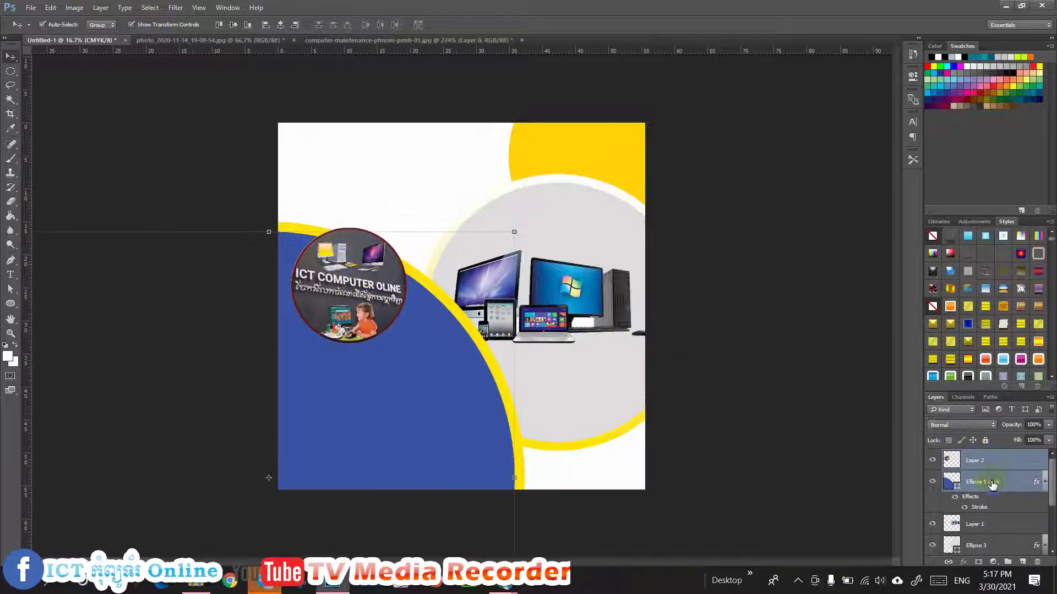
# Step: Lock the blue circle's layer and move the round logo down inside the blue circle
pyautogui.keyDown('ctrl'); pyautogui.click(1001, 459); pyautogui.keyUp('ctrl')
pyautogui.click(986, 441)
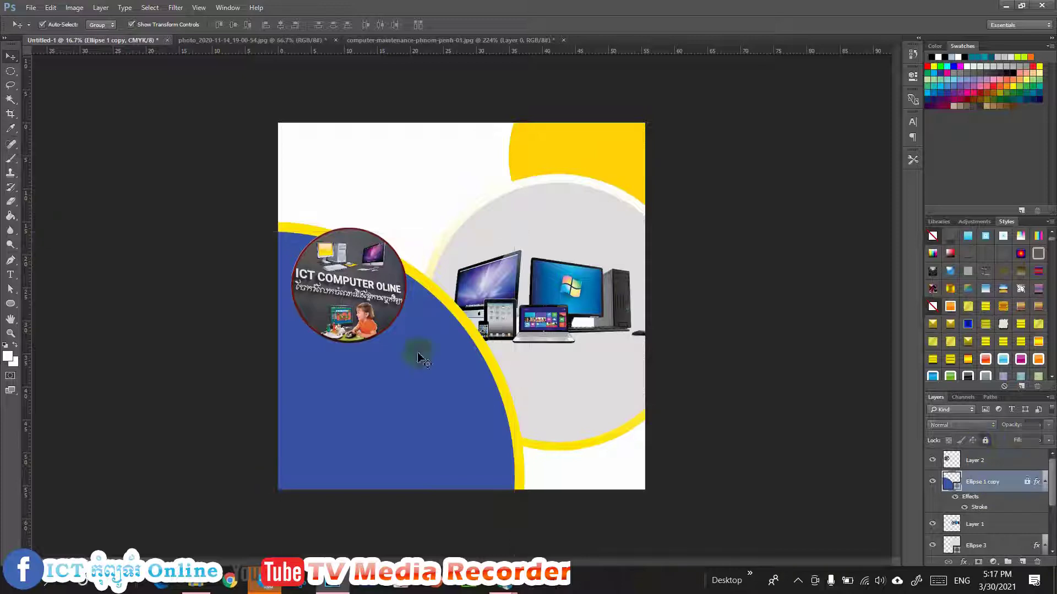
pyautogui.click(330, 304)
pyautogui.moveTo(318, 340); pyautogui.dragTo(320, 370)
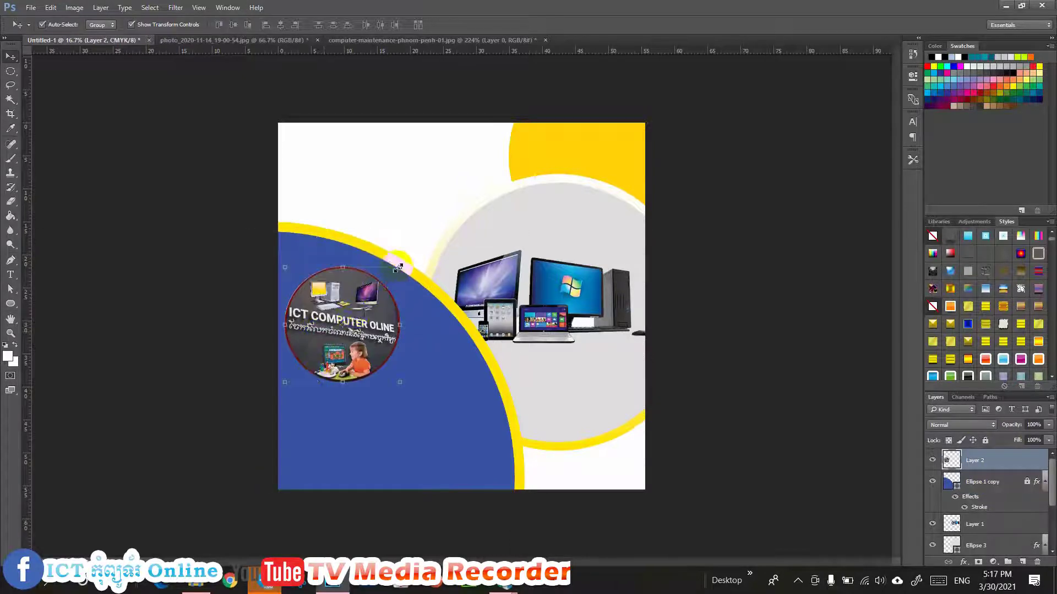
# Step: Scale the round logo to about 51% and position it just inside the blue circle's upper edge
pyautogui.hotkey('ctrl', 't')
pyautogui.moveTo(399, 272); pyautogui.dragTo(366, 276)
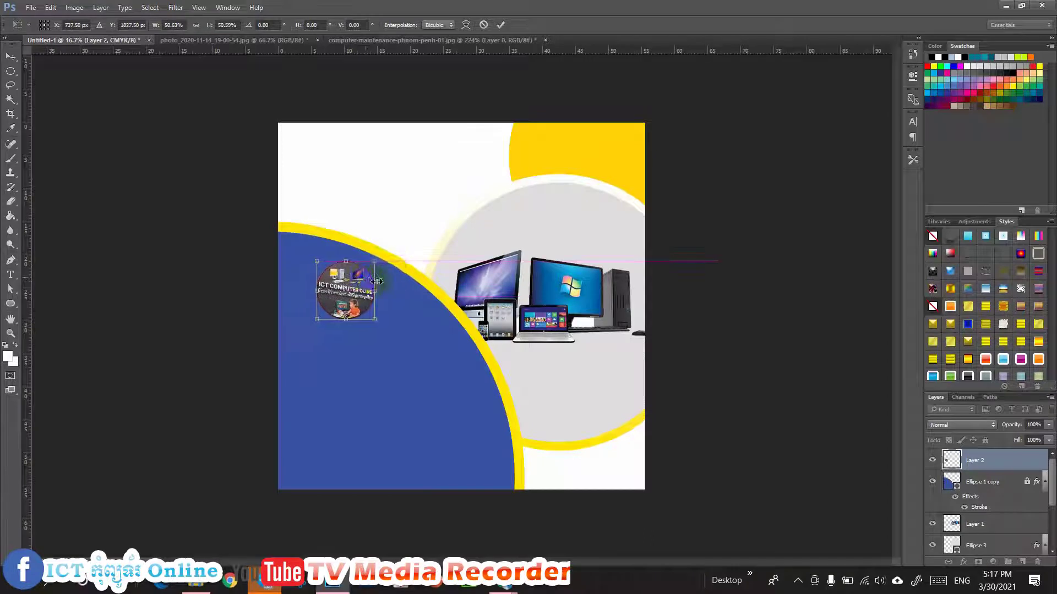
pyautogui.press('Return')
pyautogui.click(316, 297)
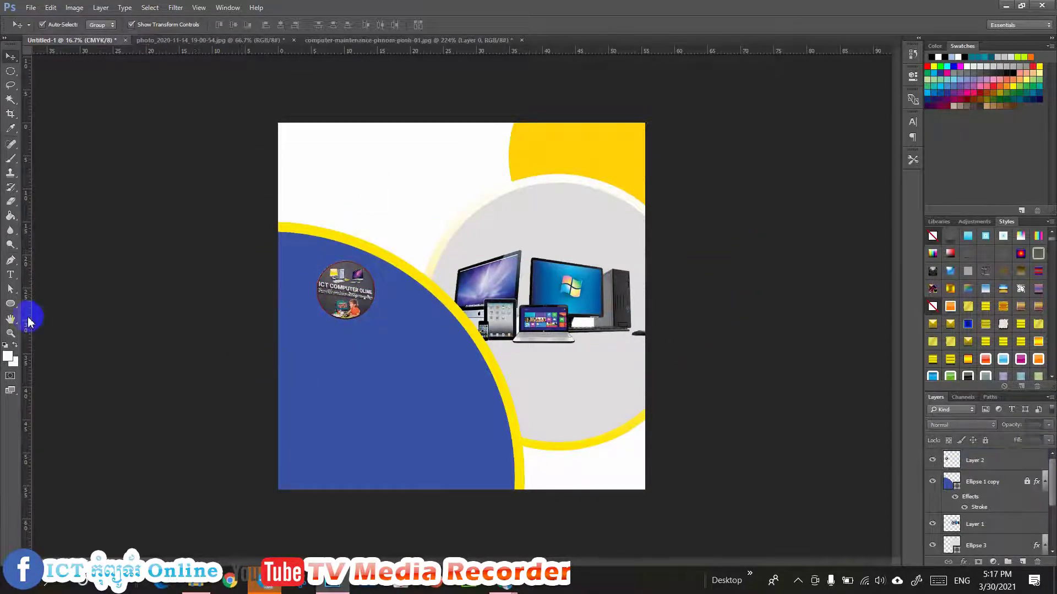
# Step: Add the title "រីករាយបុណ្យចូលឆ្នាំខ្មែរ" in the upper white area in red (ff0000), Kh Battambang, 60 pt
pyautogui.click(10, 274)
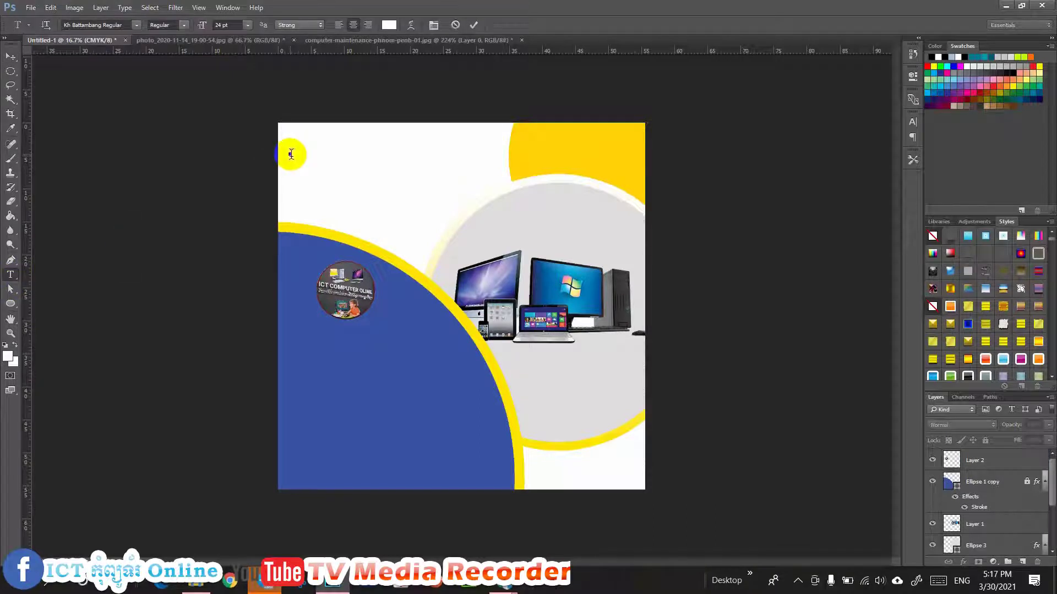
pyautogui.click(291, 154)
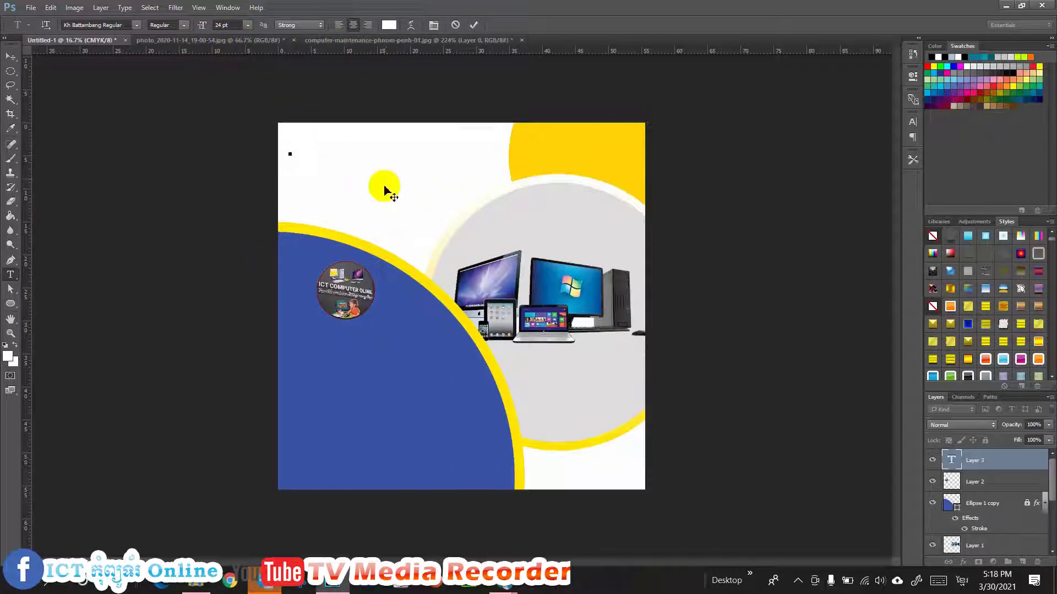
pyautogui.click(390, 25)
pyautogui.click(439, 388)
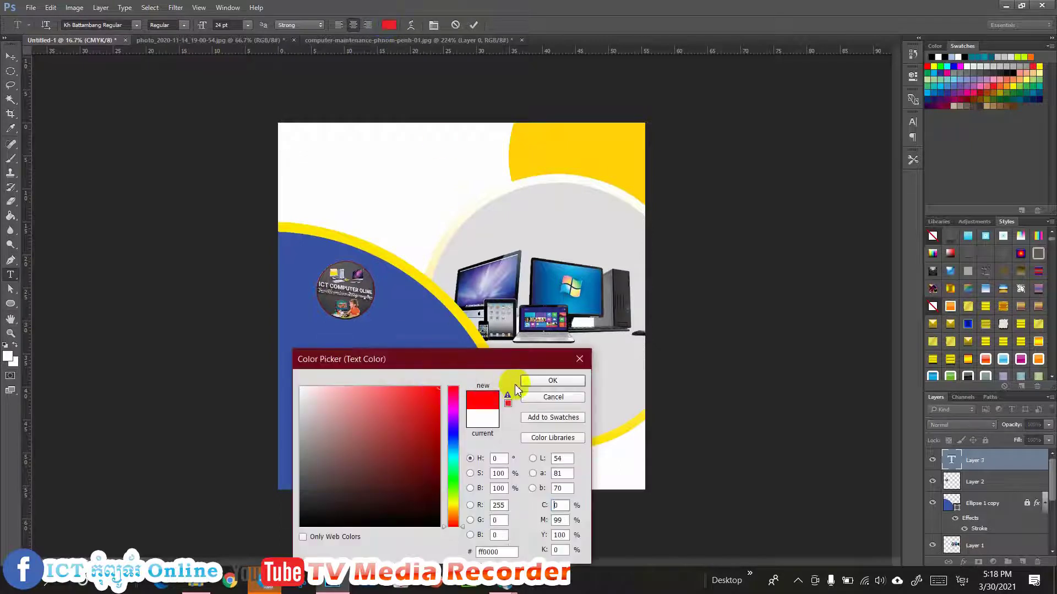
pyautogui.click(552, 381)
pyautogui.click(247, 25)
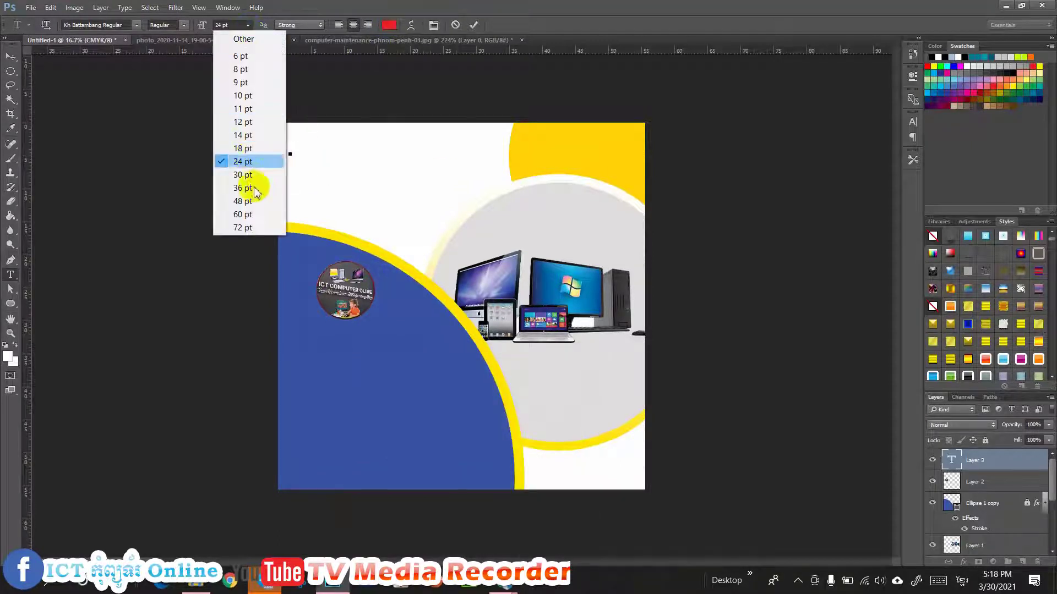
pyautogui.click(244, 214)
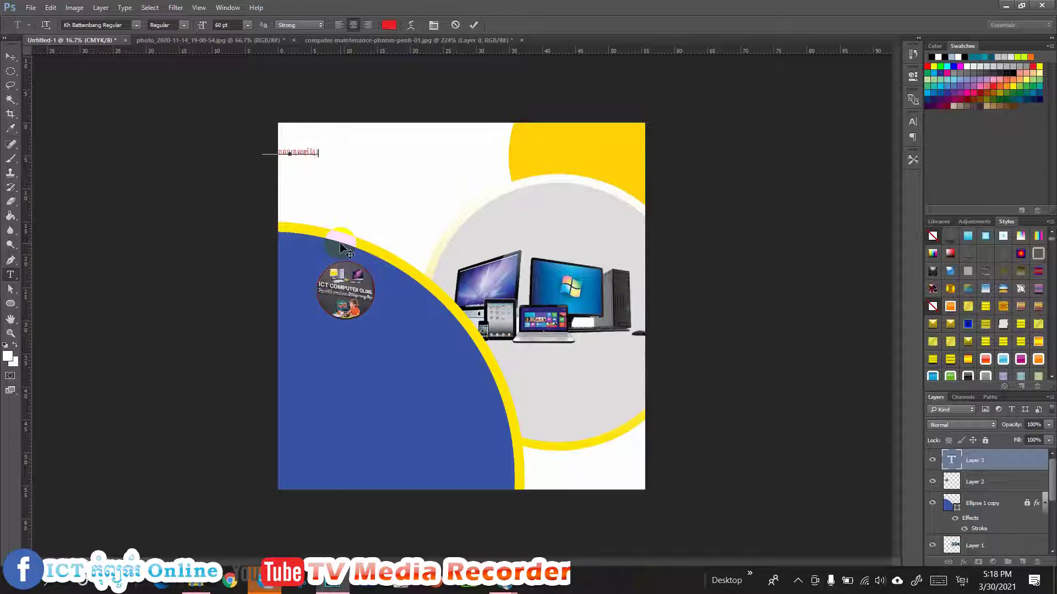
# Step: Enlarge the red Khmer title to span the white area beside the yellow circle, near the poster's upper edge
pyautogui.click(10, 57)
pyautogui.moveTo(279, 150); pyautogui.dragTo(468, 152)
pyautogui.press('Return')
pyautogui.hotkey('ctrl', 't')
pyautogui.press('Return')
pyautogui.click(227, 160)
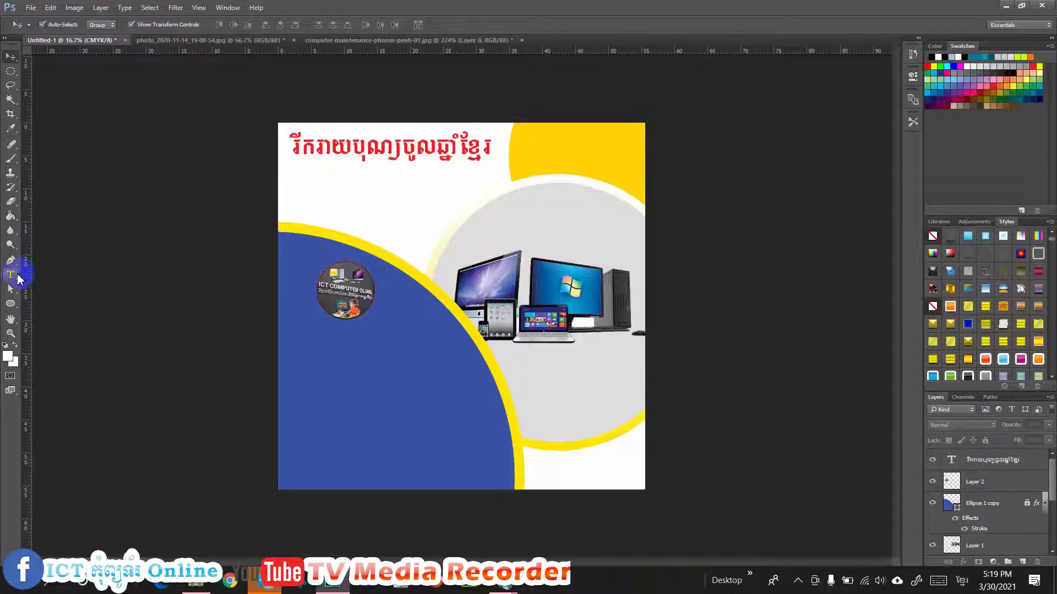
# Step: Add the red subtitle "មានការប្រូម៉ូសិនពិសេស" at 60 pt below the title, then enlarge and centre it there
pyautogui.rightClick(15, 276)
pyautogui.click(49, 275)
pyautogui.click(303, 194)
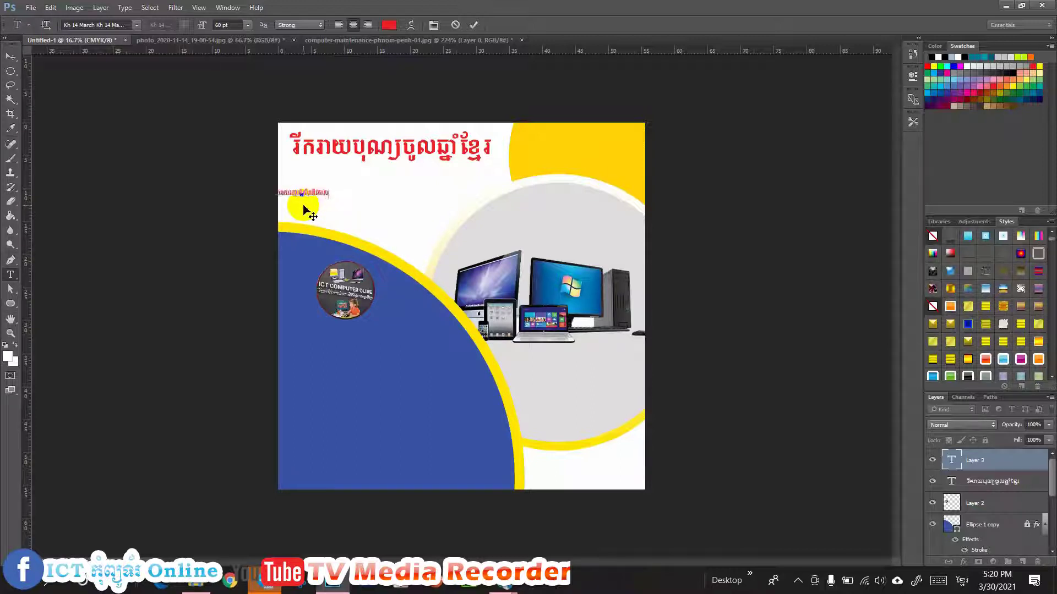
pyautogui.click(11, 56)
pyautogui.moveTo(325, 193); pyautogui.dragTo(444, 189)
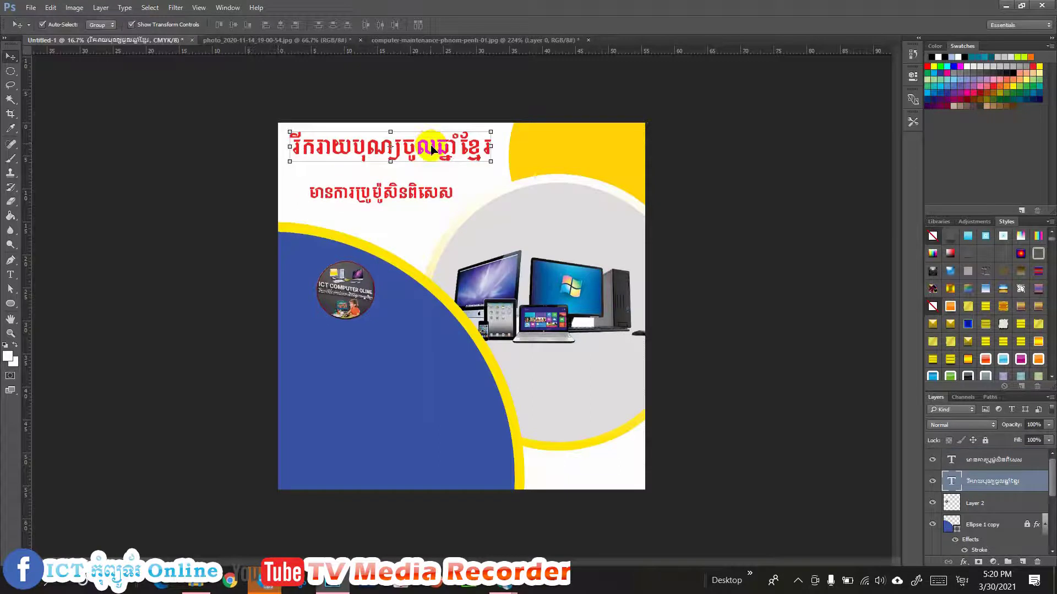
# Step: Nudge the red Khmer title down closer to the subtitle
pyautogui.hotkey('shift', 'Down')
pyautogui.hotkey('shift', 'Down')
pyautogui.hotkey('shift', 'Down')
pyautogui.hotkey('shift', 'Down')
pyautogui.hotkey('shift', 'Down')
pyautogui.hotkey('shift', 'Down')
pyautogui.hotkey('shift', 'Down')
pyautogui.hotkey('shift', 'Down')
pyautogui.hotkey('shift', 'Down')
pyautogui.hotkey('shift', 'Down')
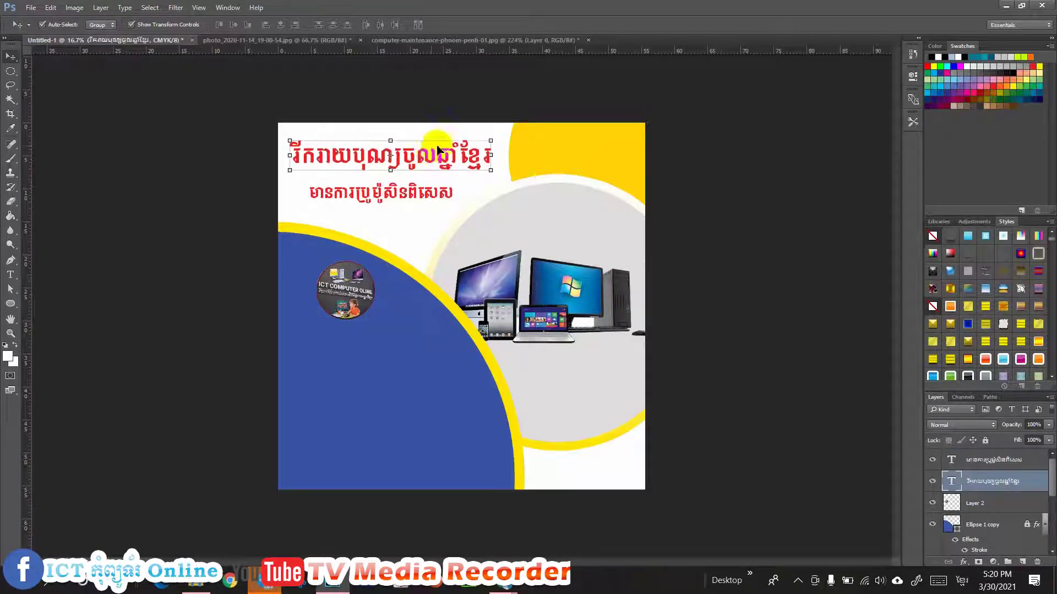
# Step: Enlarge the red Khmer title to about 108% so it spans nearly up to the yellow circle
pyautogui.hotkey('ctrl', 't')
pyautogui.moveTo(492, 142); pyautogui.dragTo(500, 139)
pyautogui.press('Return')
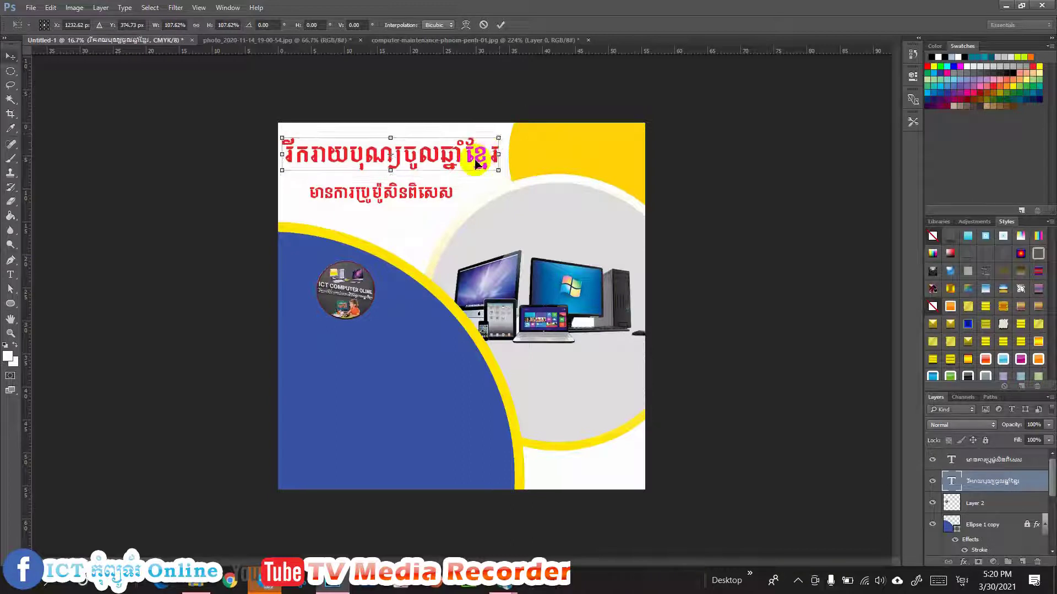
pyautogui.click(203, 234)
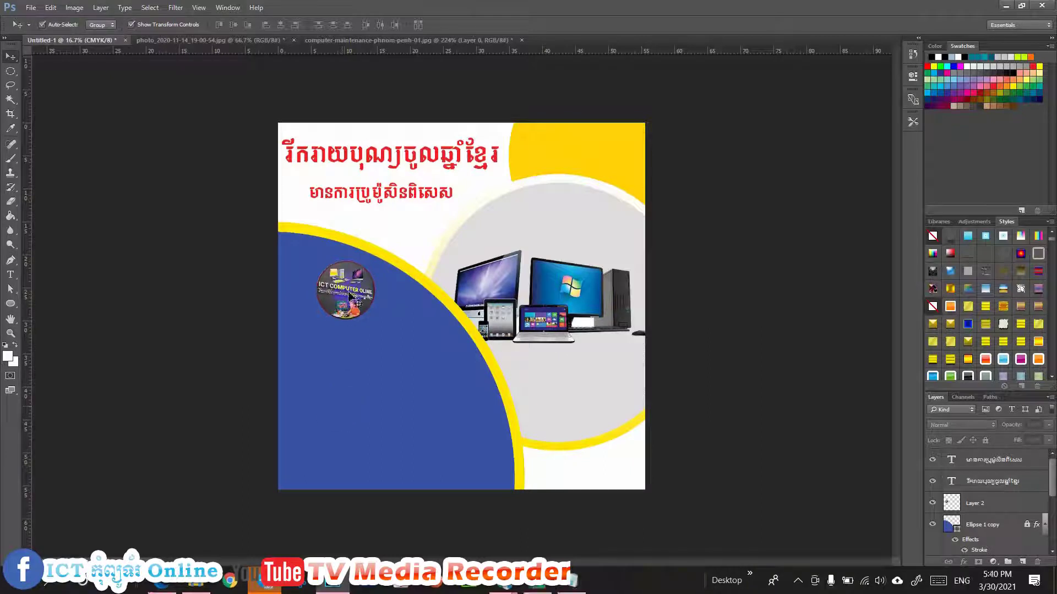
# Step: Enlarge the round logo slightly and place it in the upper part of the blue circle
pyautogui.click(361, 309)
pyautogui.hotkey('ctrl', 't')
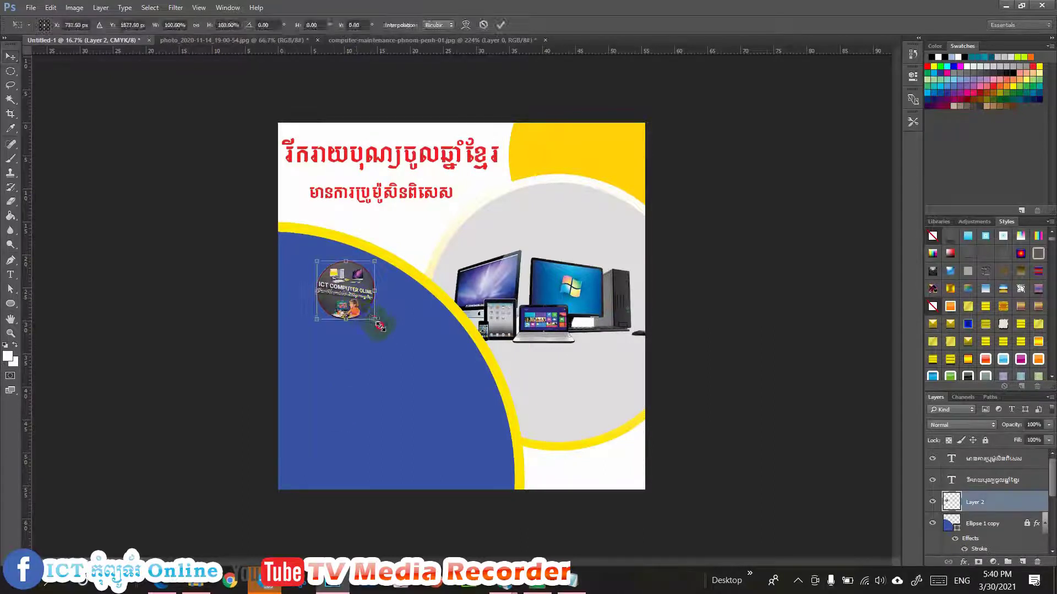
pyautogui.moveTo(375, 319)
pyautogui.mouseDown()
pyautogui.moveTo(395, 345)
pyautogui.moveTo(363, 316)
pyautogui.mouseUp()
pyautogui.moveTo(385, 256); pyautogui.dragTo(362, 284)
pyautogui.press('Return')
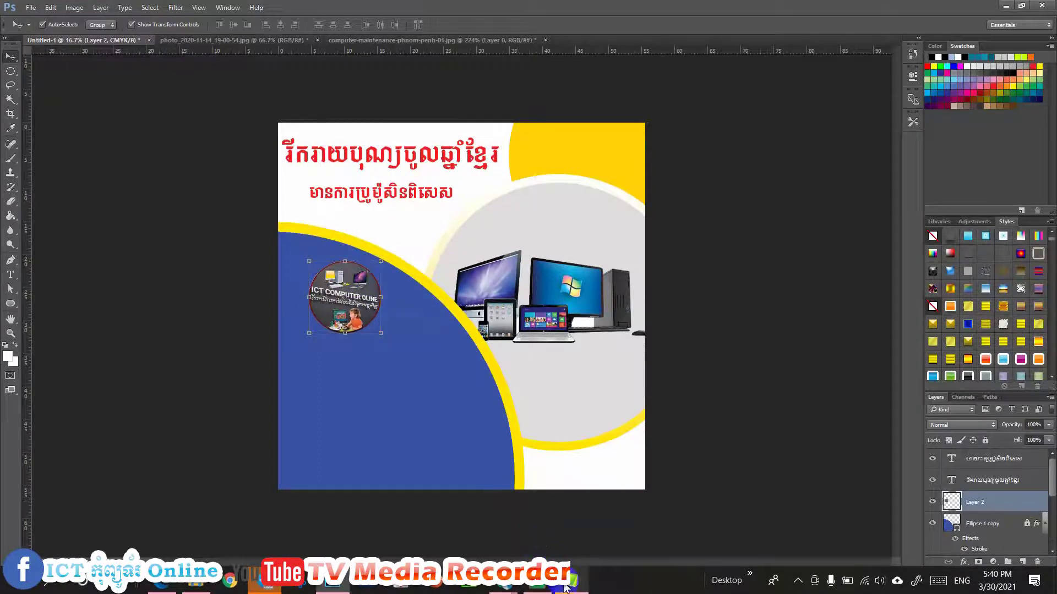
# Step: Copy the phone-number line from Notepad and add it as red 60 pt text in the blue circle below the logo
pyautogui.click(9, 275)
pyautogui.click(571, 582)
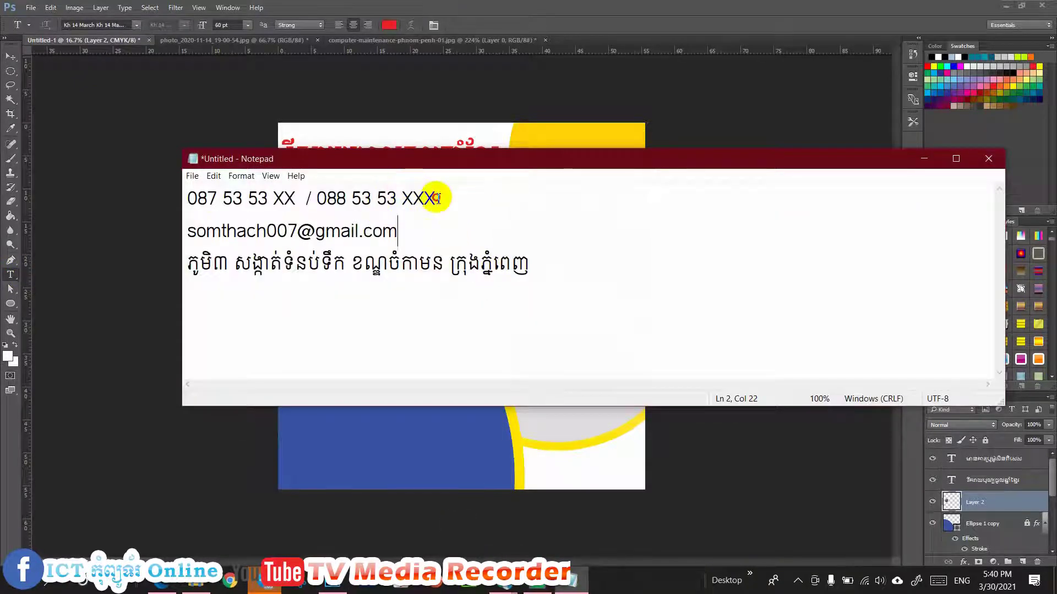
pyautogui.moveTo(434, 197); pyautogui.dragTo(184, 198)
pyautogui.click(613, 142)
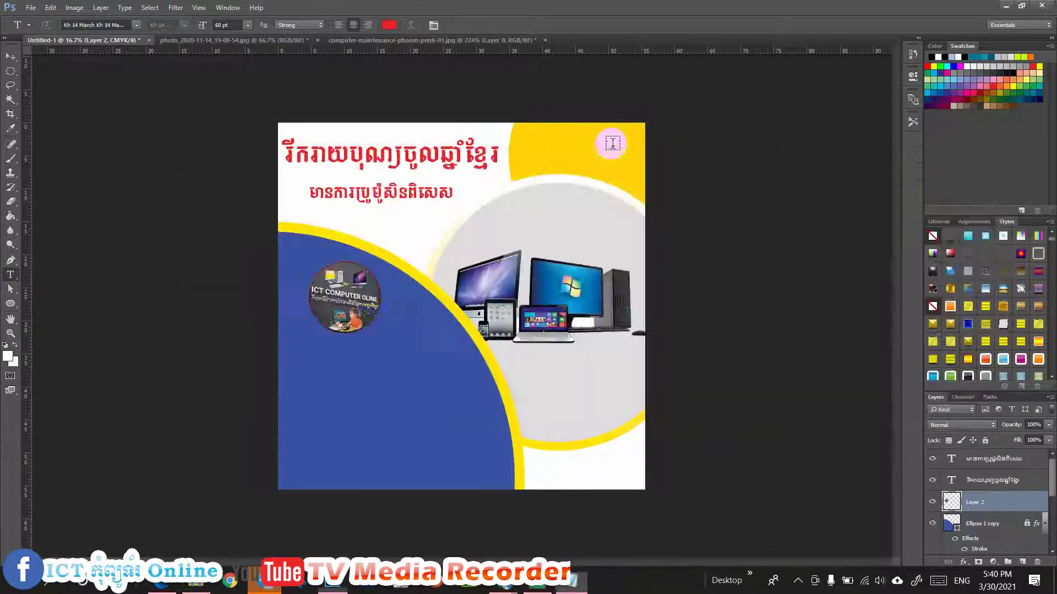
pyautogui.click(303, 374)
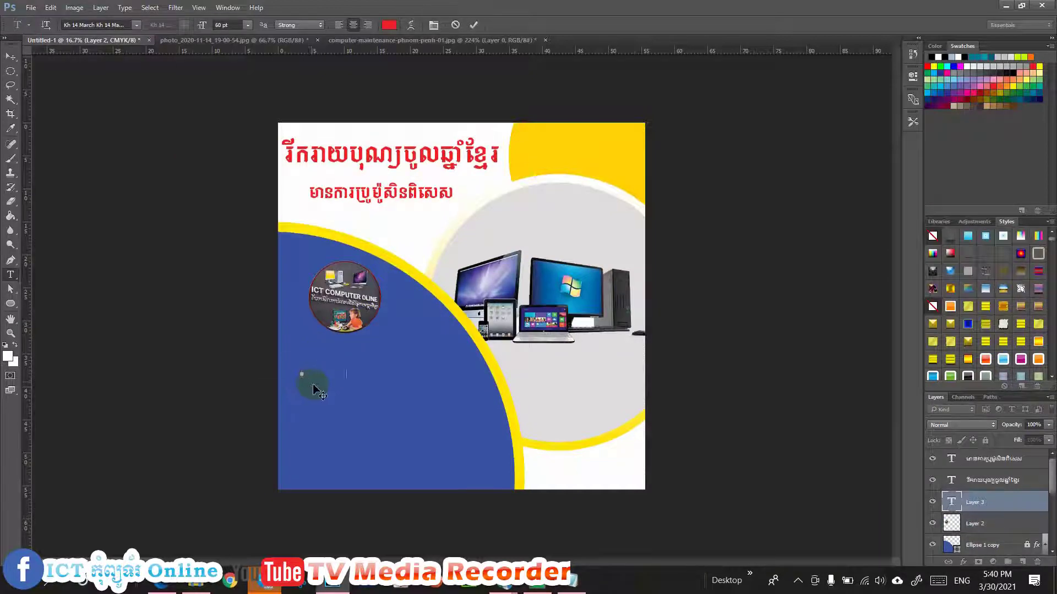
pyautogui.click(389, 25)
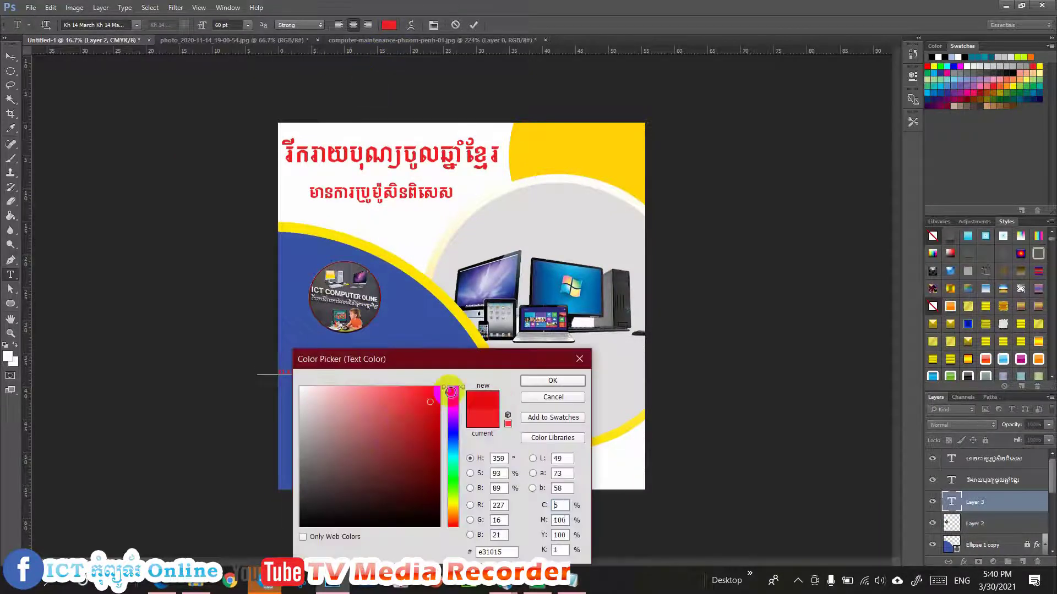
pyautogui.click(552, 381)
pyautogui.click(10, 56)
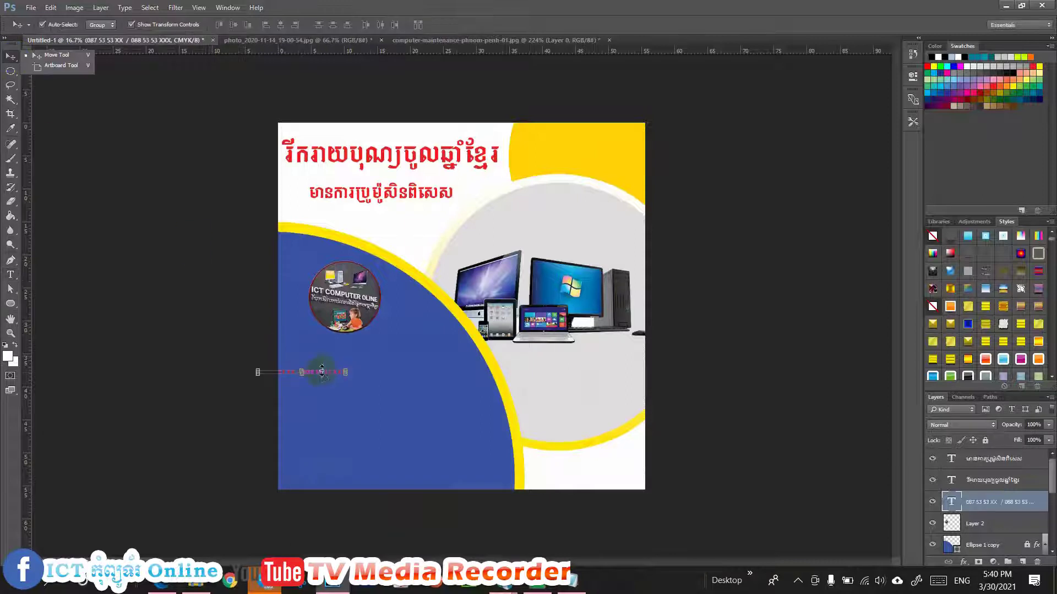
# Step: Enlarge the phone-number line to about 179% and place it fully inside the blue circle below the logo
pyautogui.moveTo(326, 378); pyautogui.dragTo(427, 362)
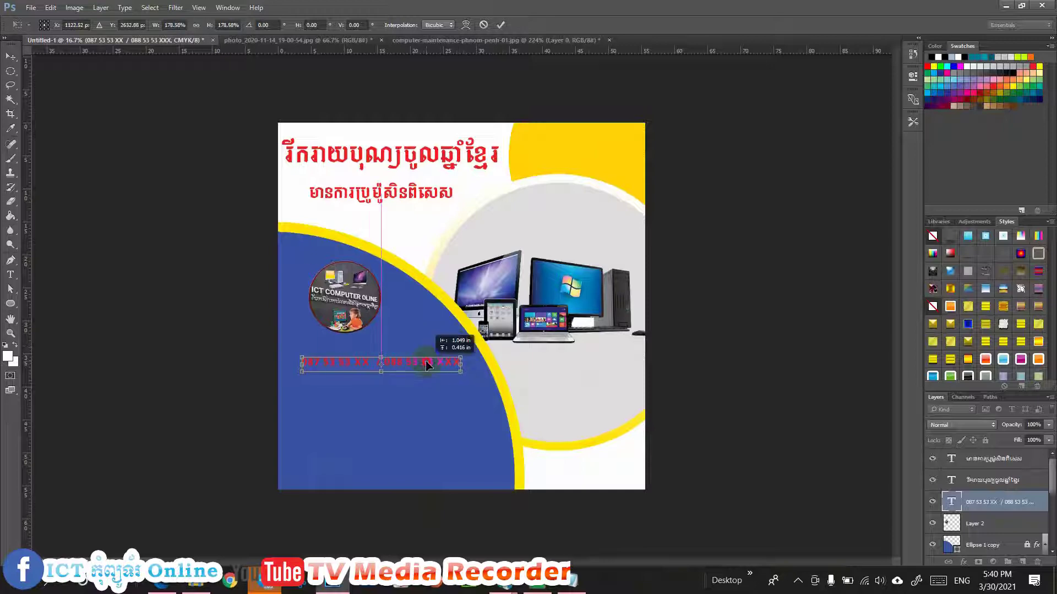
pyautogui.press('Return')
pyautogui.click(220, 354)
# Step: Copy the e-mail line from Notepad and add it as red 60 pt text below the phone-number line
pyautogui.click(560, 573)
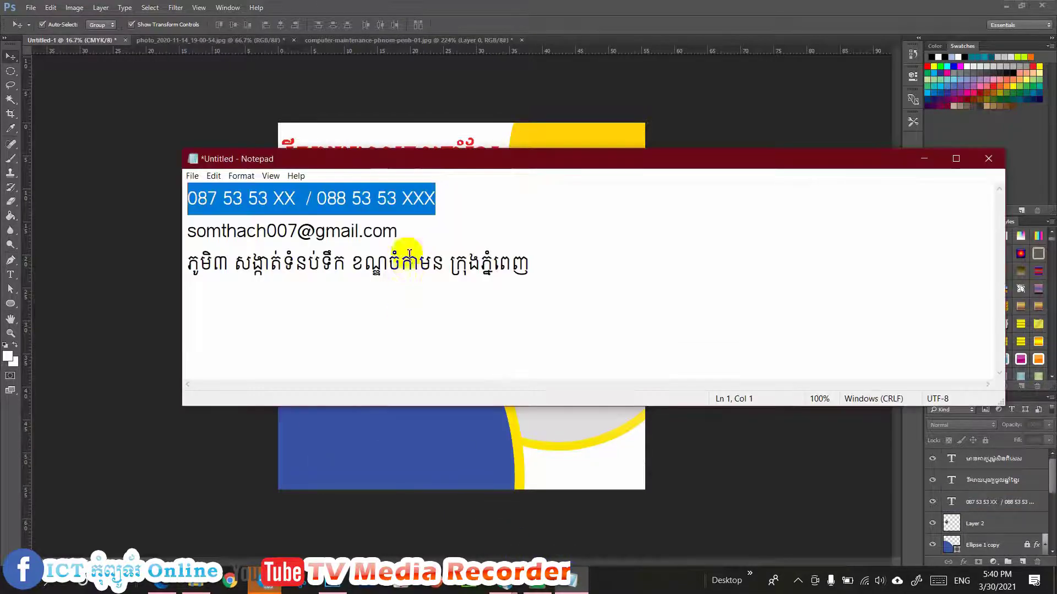
pyautogui.moveTo(399, 235); pyautogui.dragTo(122, 229)
pyautogui.hotkey('ctrl', 'c')
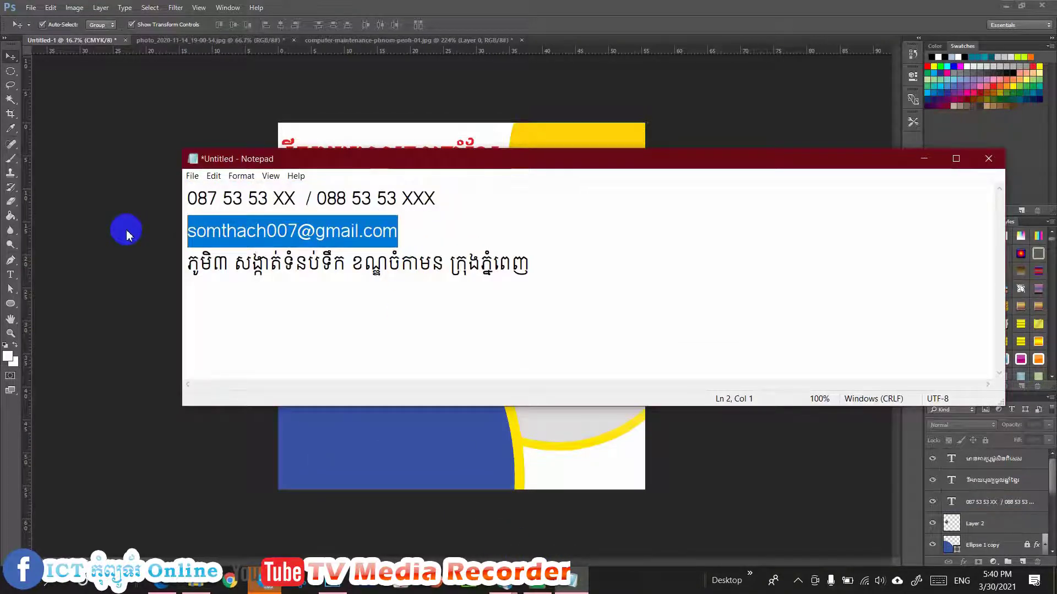
pyautogui.click(924, 158)
pyautogui.click(10, 274)
pyautogui.click(303, 397)
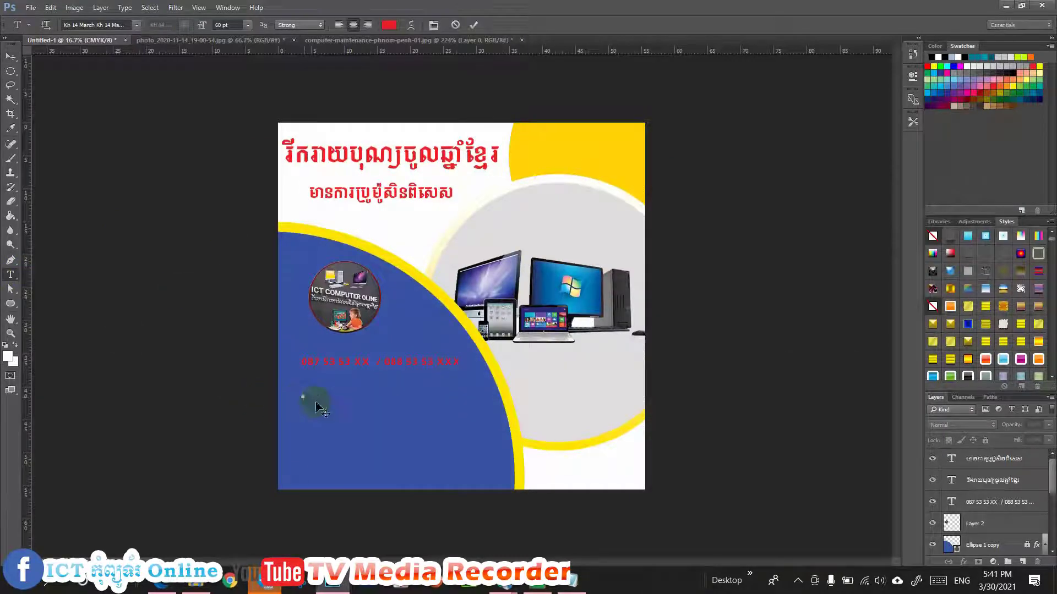
pyautogui.hotkey('ctrl', 'v')
pyautogui.click(11, 56)
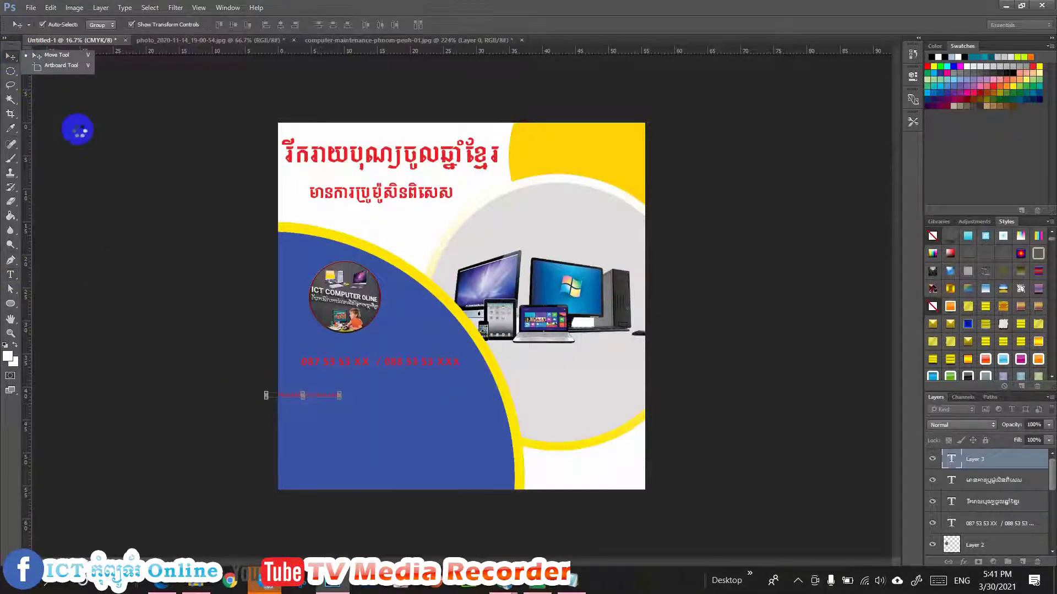
# Step: Enlarge the e-mail line and line up its start with the phone-number line above
pyautogui.click(341, 395)
pyautogui.moveTo(368, 374); pyautogui.dragTo(444, 352)
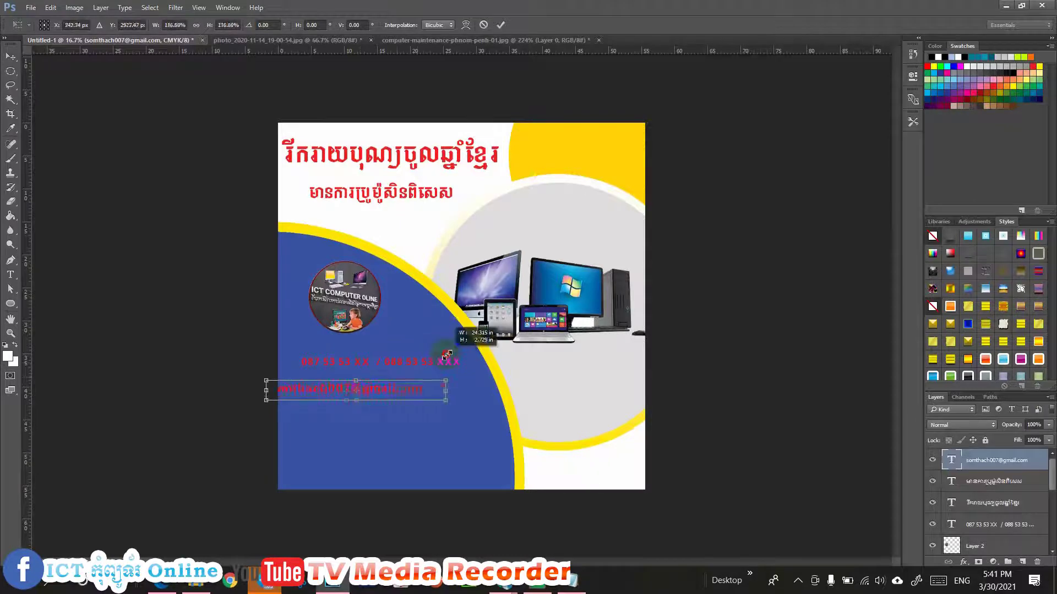
pyautogui.moveTo(404, 392); pyautogui.dragTo(440, 394)
pyautogui.press('Return')
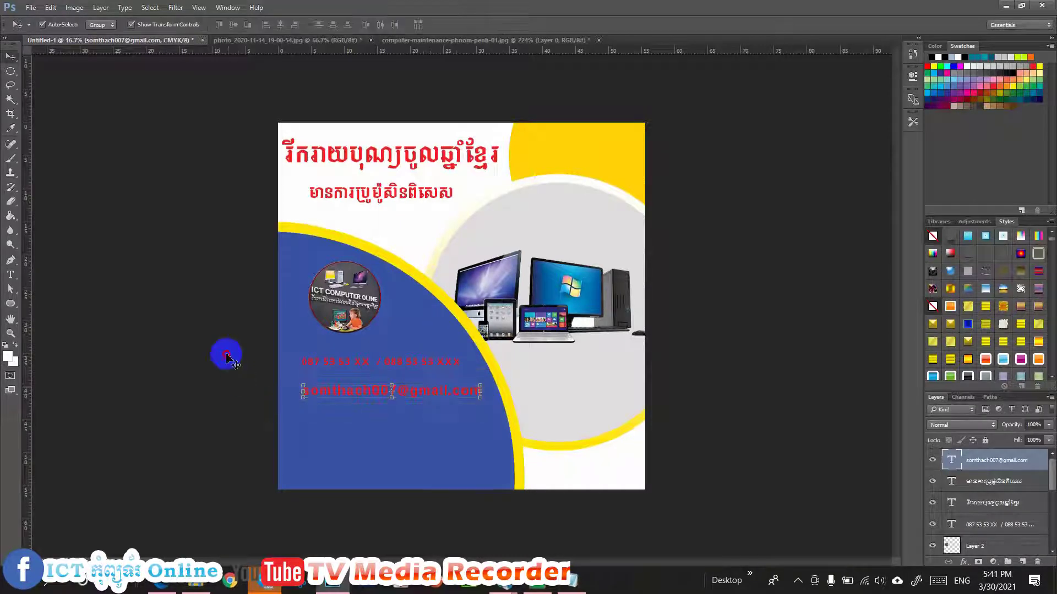
pyautogui.click(228, 357)
# Step: Copy the Khmer address line from Notepad and add it as red 60 pt text below the e-mail line
pyautogui.click(572, 581)
pyautogui.moveTo(529, 265); pyautogui.dragTo(150, 263)
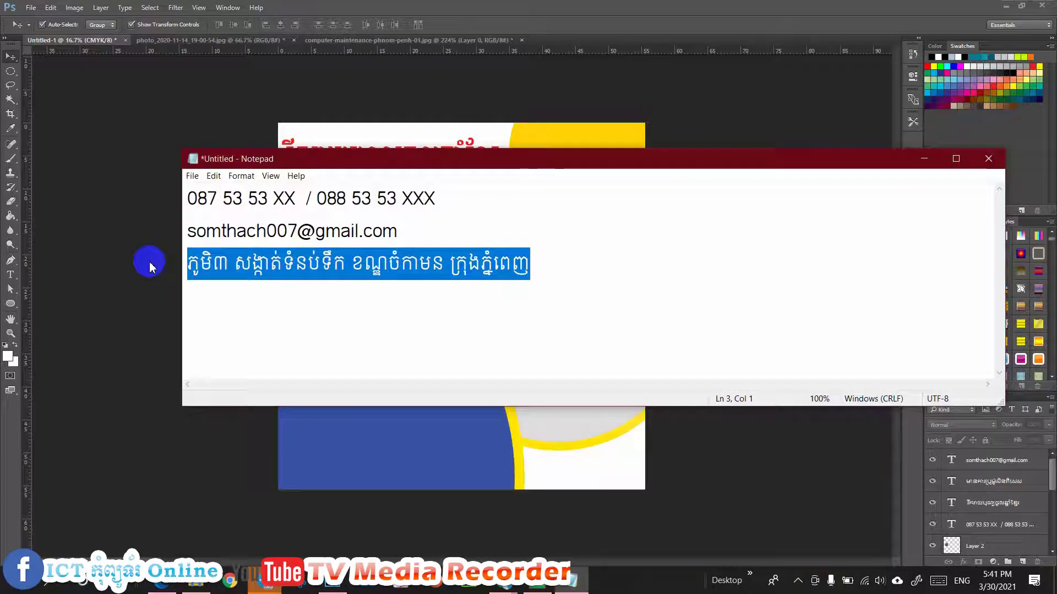
pyautogui.click(924, 159)
pyautogui.moveTo(10, 274); pyautogui.dragTo(55, 273)
pyautogui.click(301, 424)
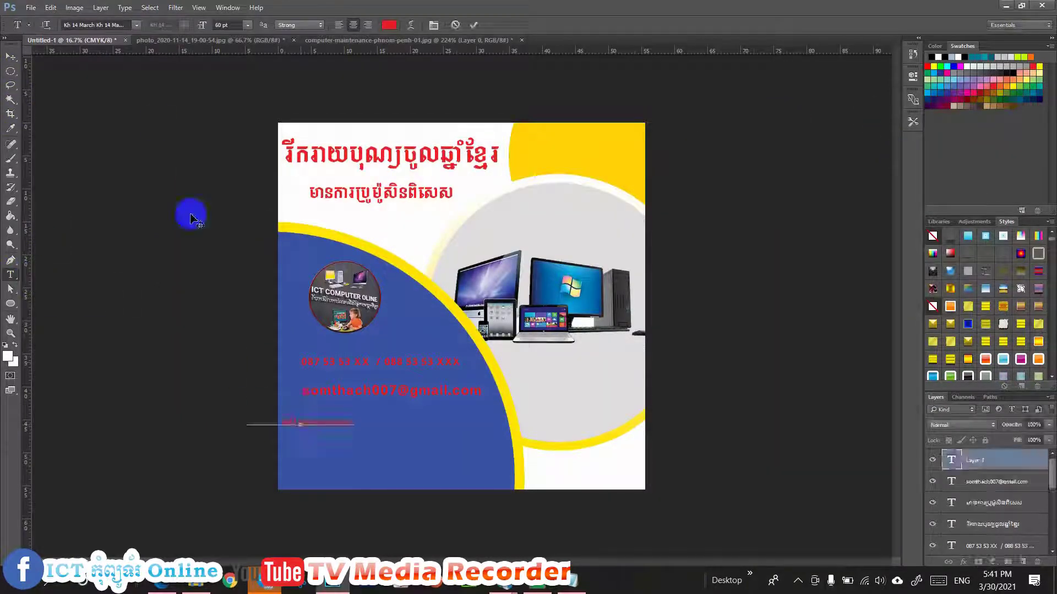
pyautogui.click(11, 56)
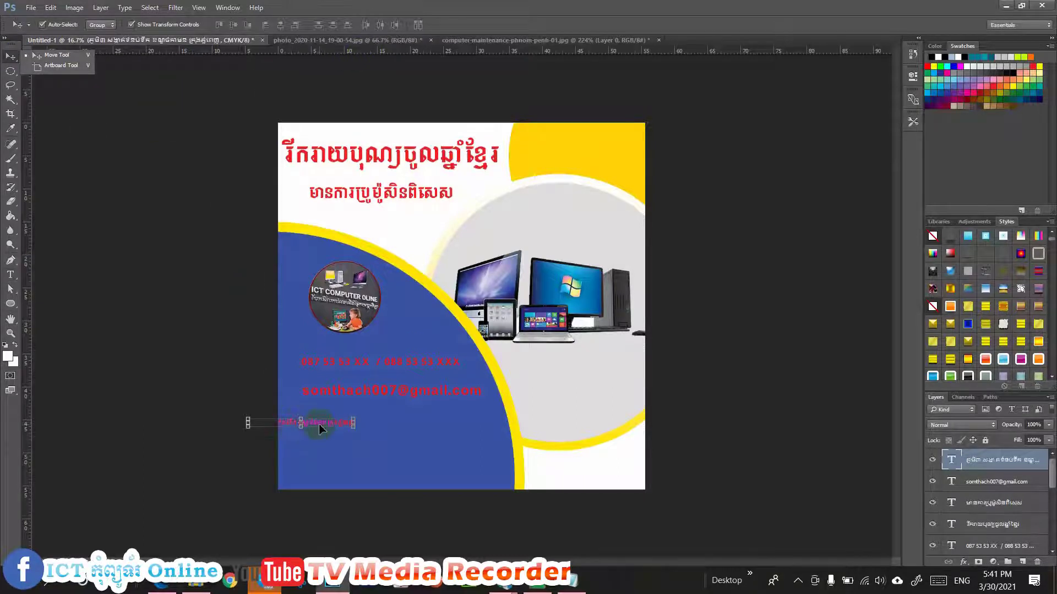
# Step: Move the address line fully inside the blue circle and enlarge it to about 153%
pyautogui.moveTo(321, 429); pyautogui.dragTo(384, 429)
pyautogui.click(416, 419)
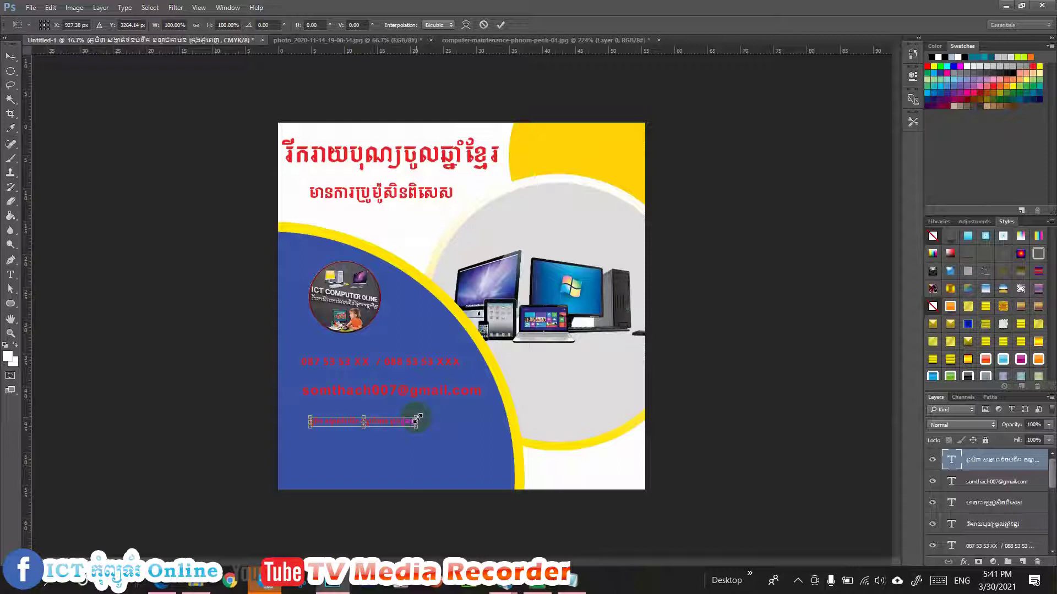
pyautogui.moveTo(417, 418); pyautogui.dragTo(472, 412)
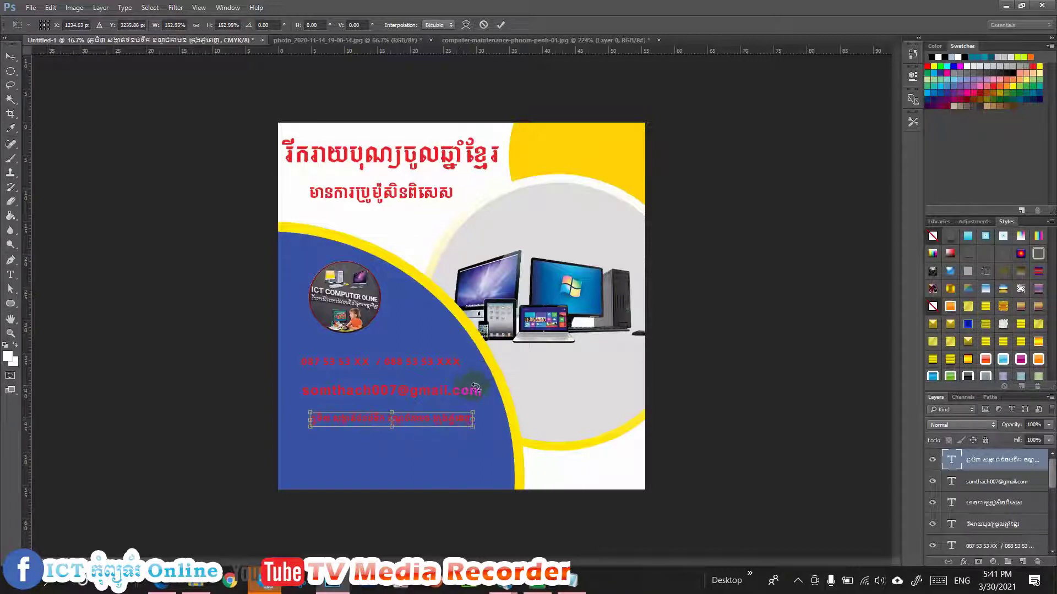
pyautogui.press('Return')
# Step: Set the Khmer address line's font size to 100 pt
pyautogui.press('t')
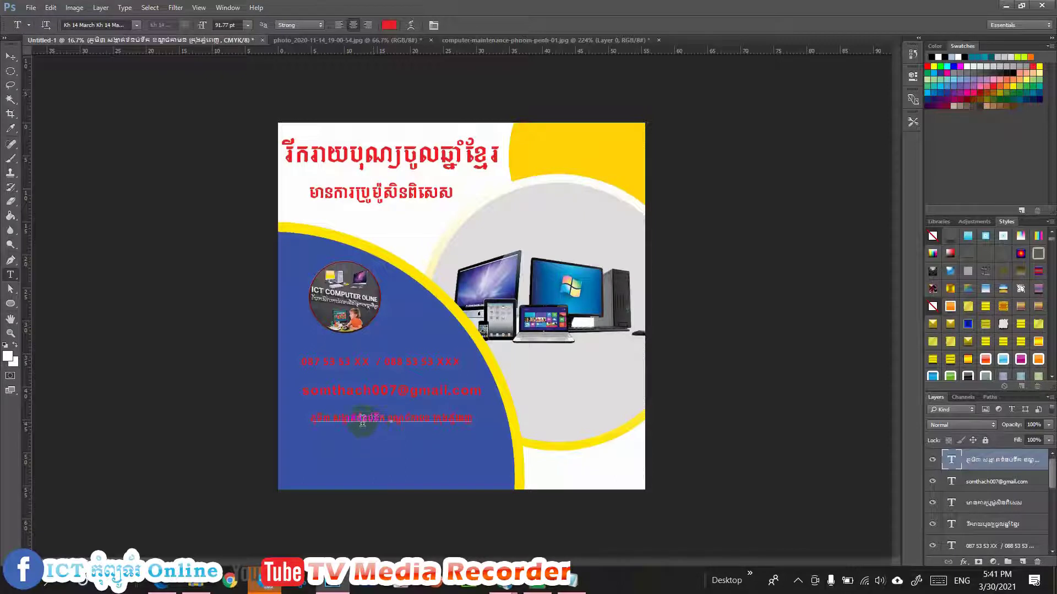
pyautogui.tripleClick(362, 419)
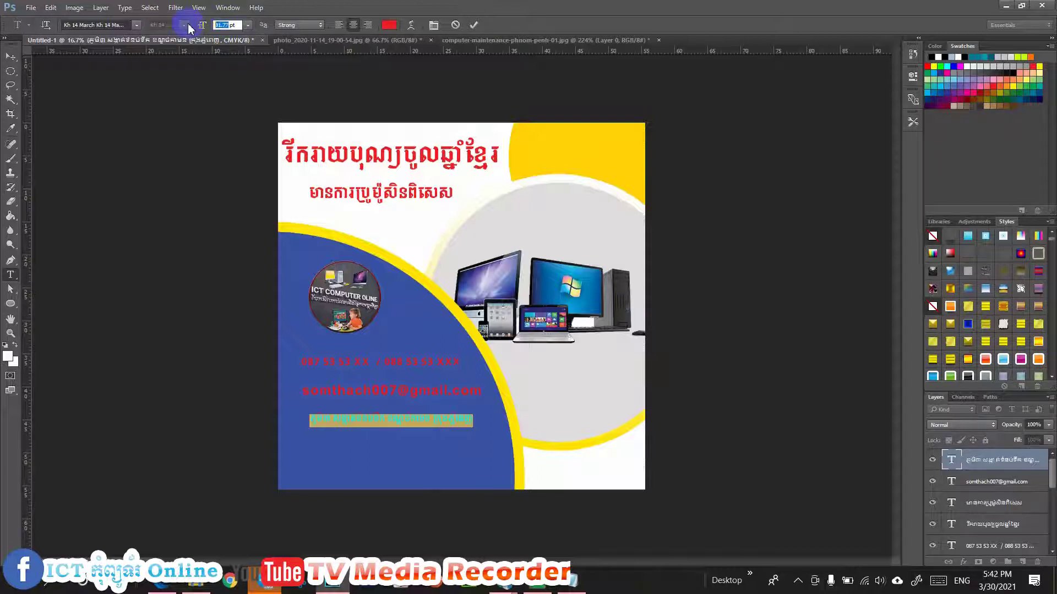
pyautogui.write('100')
pyautogui.press('Return')
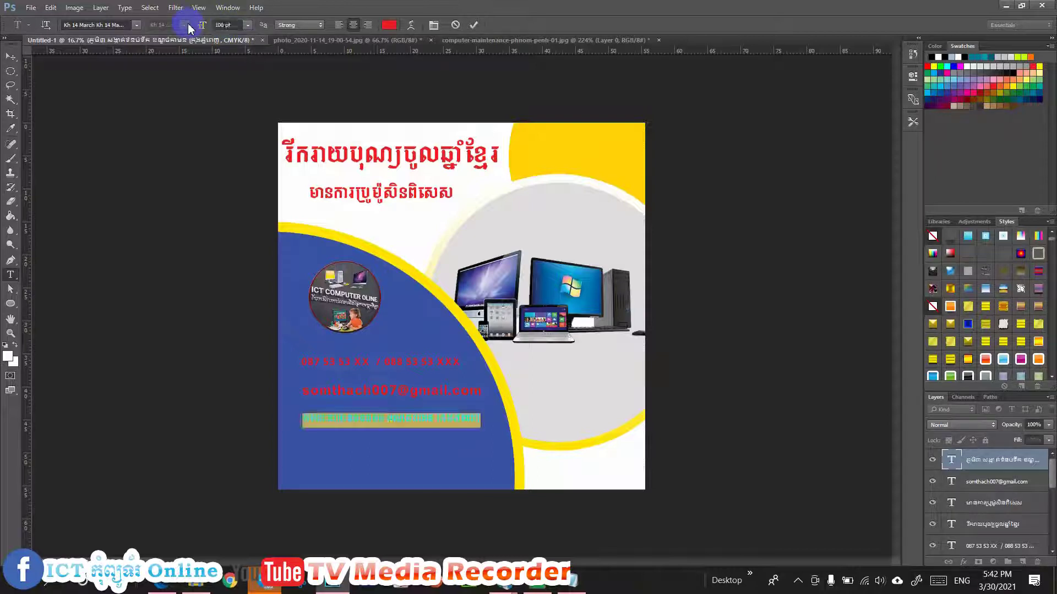
pyautogui.click(10, 57)
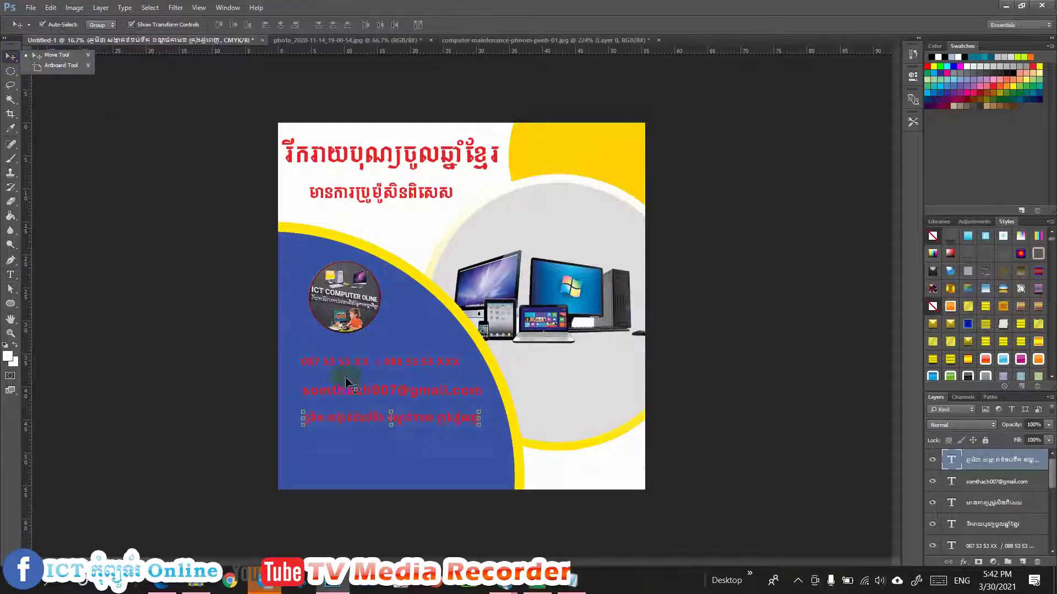
# Step: Set the e-mail line's font size to 100 pt
pyautogui.click(11, 274)
pyautogui.click(337, 392)
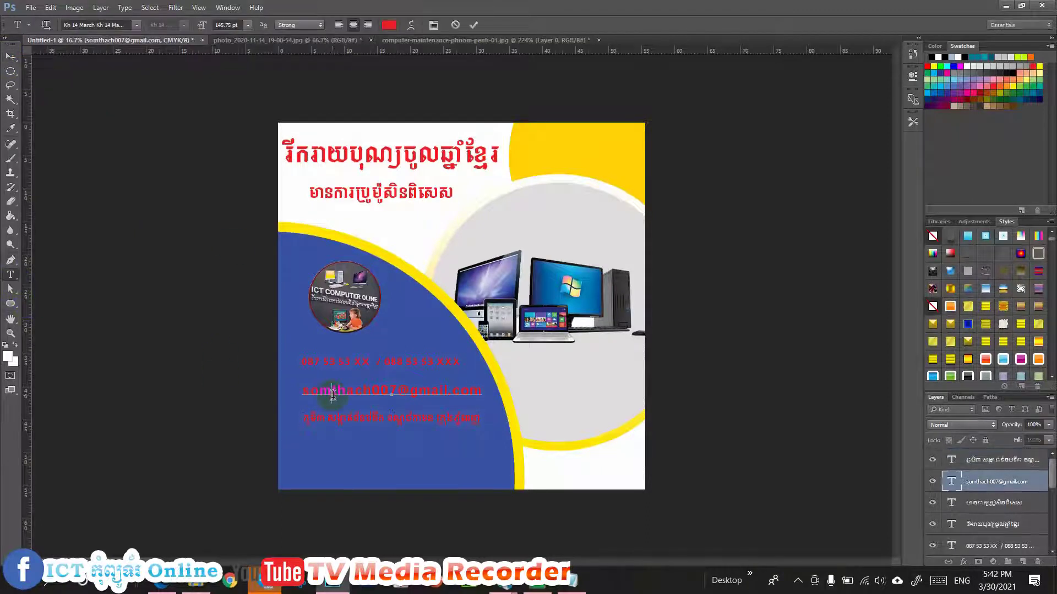
pyautogui.hotkey('ctrl', 'a')
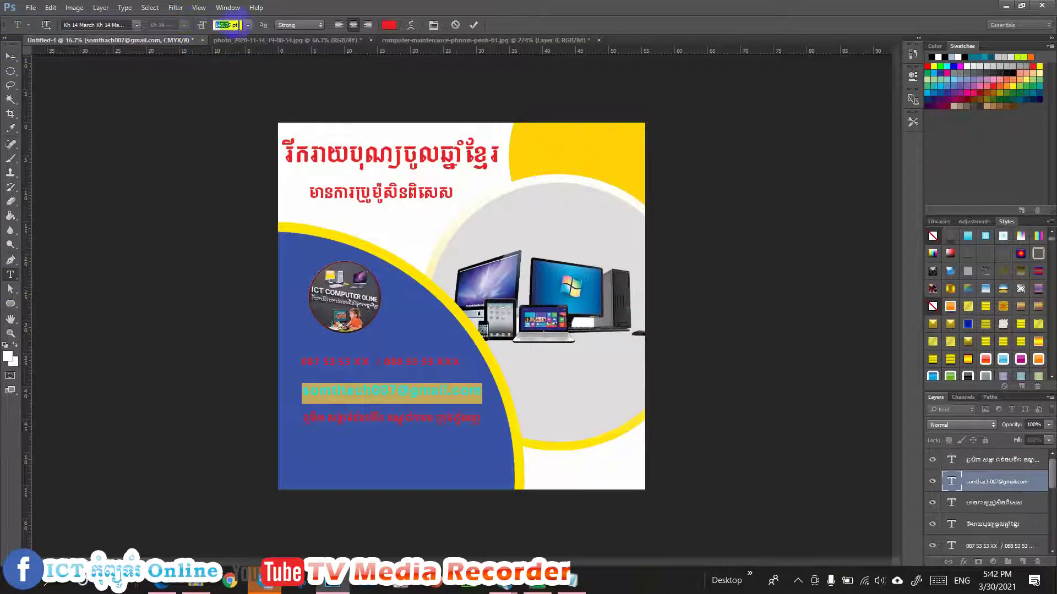
pyautogui.click(247, 26)
pyautogui.click(245, 25)
pyautogui.write('100')
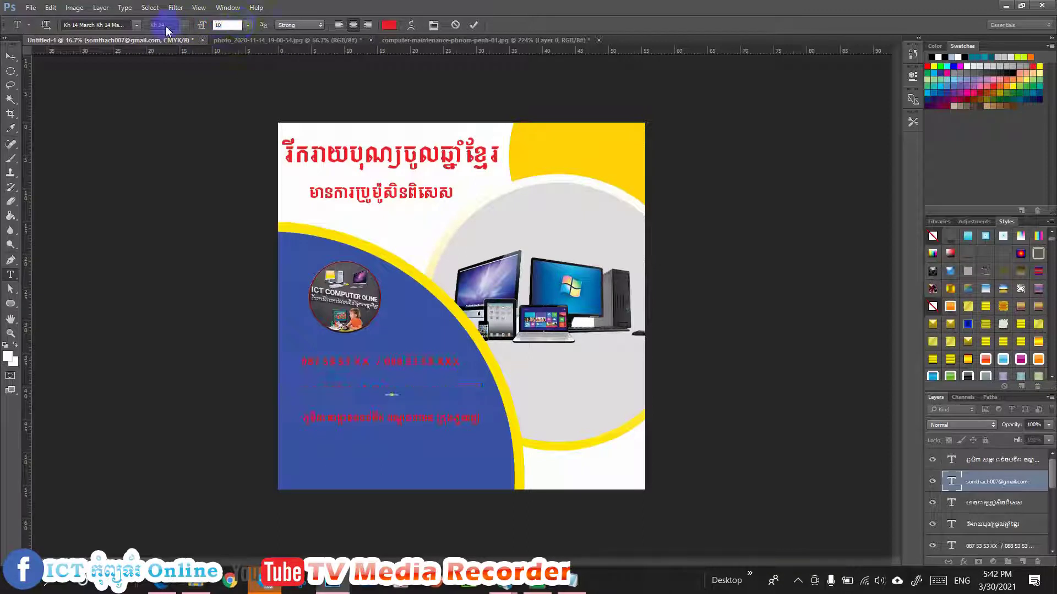
pyautogui.press('Return')
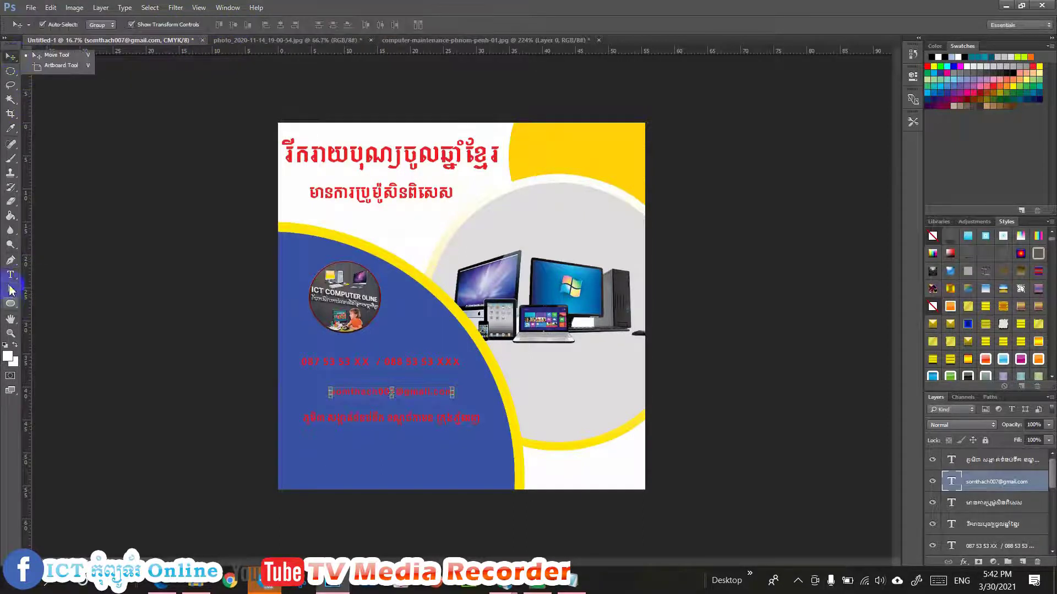
# Step: Set the phone-number line's font size to 100 pt
pyautogui.click(10, 274)
pyautogui.click(324, 362)
pyautogui.hotkey('ctrl', 'a')
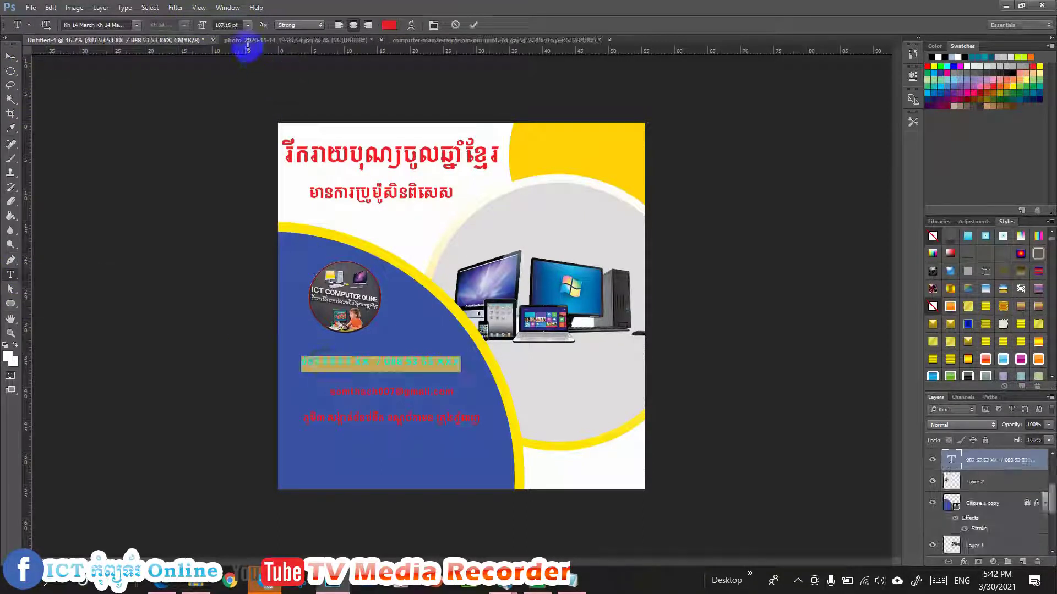
pyautogui.write('100')
pyautogui.press('Return')
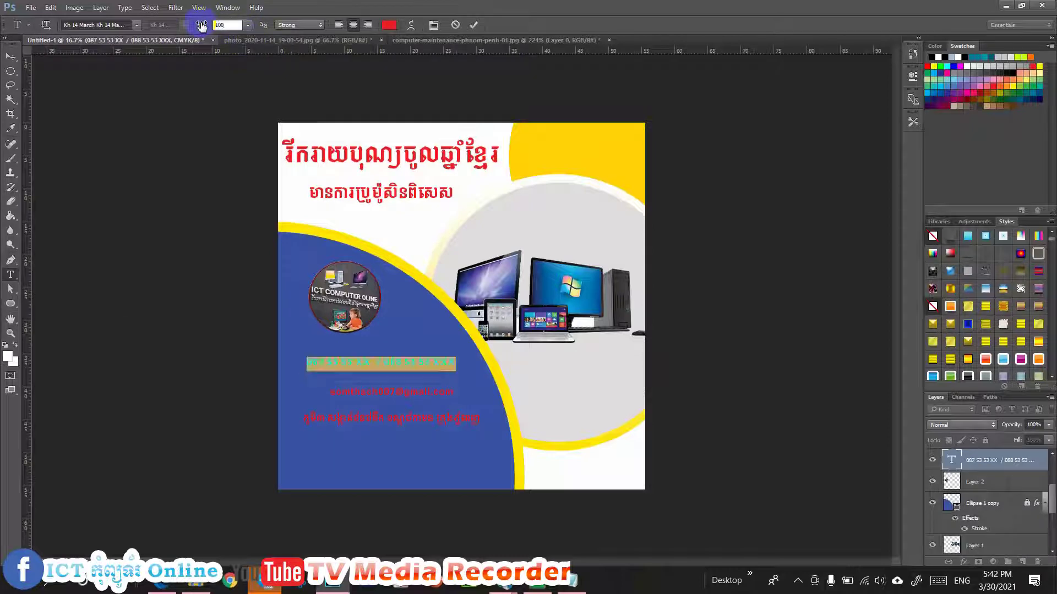
pyautogui.click(11, 57)
# Step: Select the phone, e-mail and address lines together and enlarge them slightly across the blue circle
pyautogui.click(379, 365)
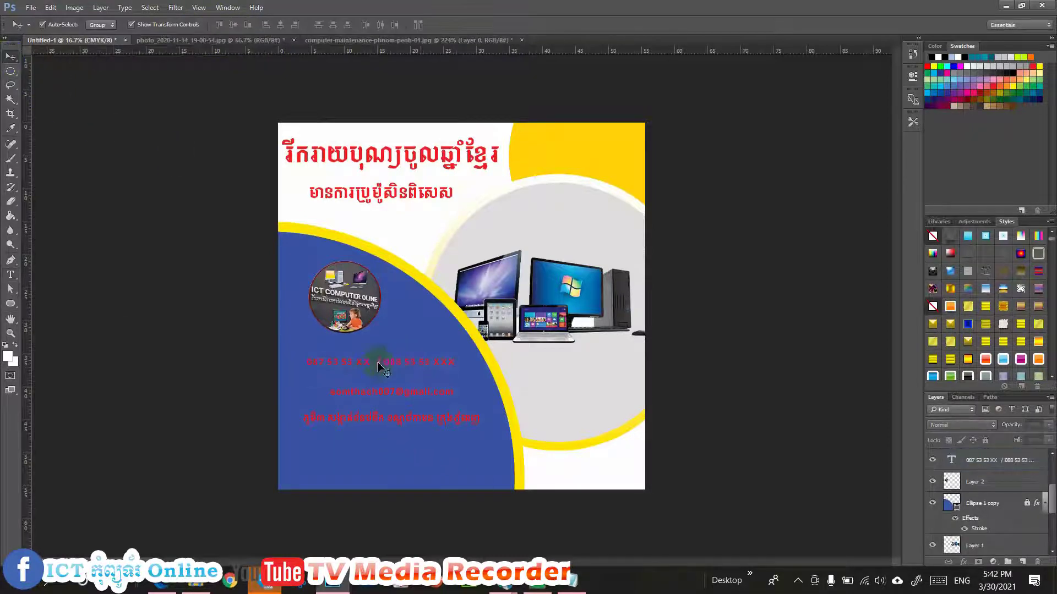
pyautogui.click(388, 363)
pyautogui.keyDown('shift'); pyautogui.click(378, 394); pyautogui.keyUp('shift')
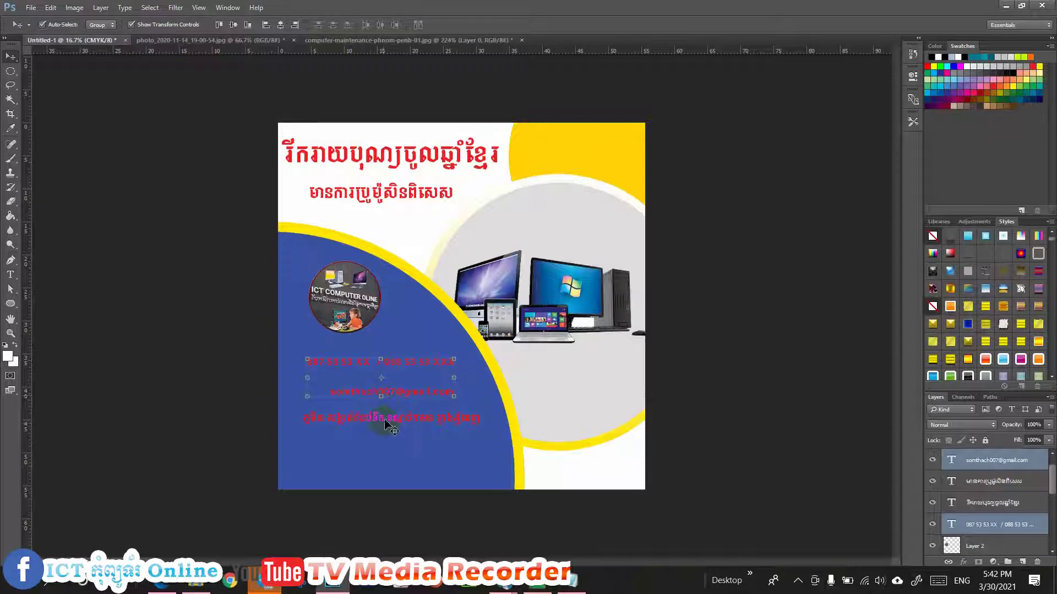
pyautogui.keyDown('shift'); pyautogui.click(386, 420); pyautogui.keyUp('shift')
pyautogui.moveTo(479, 359)
pyautogui.mouseDown()
pyautogui.moveTo(502, 338)
pyautogui.moveTo(489, 356)
pyautogui.mouseUp()
pyautogui.press('Return')
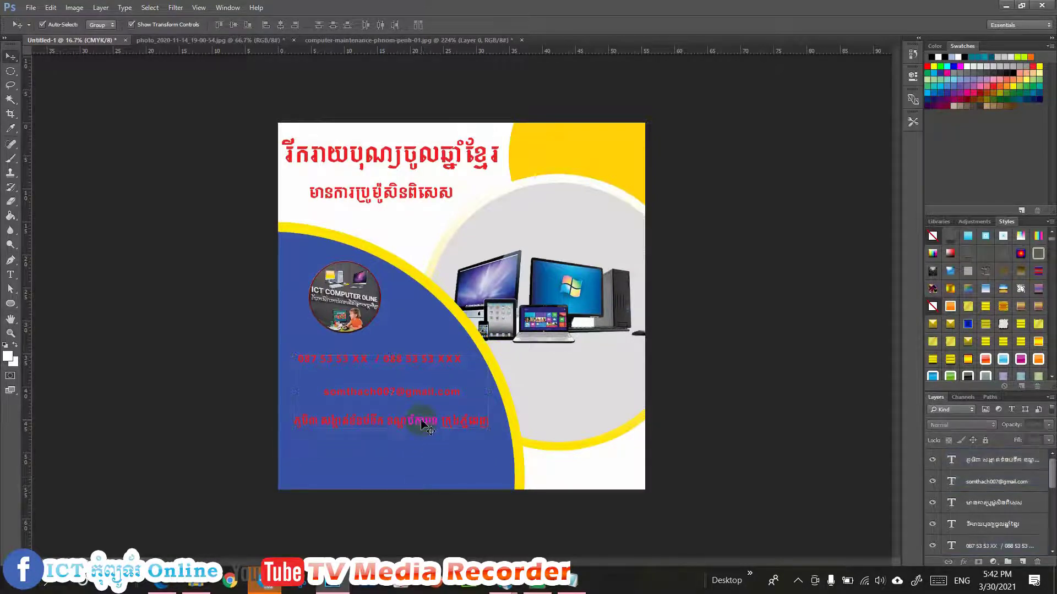
# Step: Move the address, e-mail and phone lines down into a tighter stack low in the blue circle
pyautogui.click(422, 424)
pyautogui.moveTo(419, 443); pyautogui.dragTo(430, 454)
pyautogui.moveTo(417, 396); pyautogui.dragTo(401, 435)
pyautogui.moveTo(396, 361); pyautogui.dragTo(409, 415)
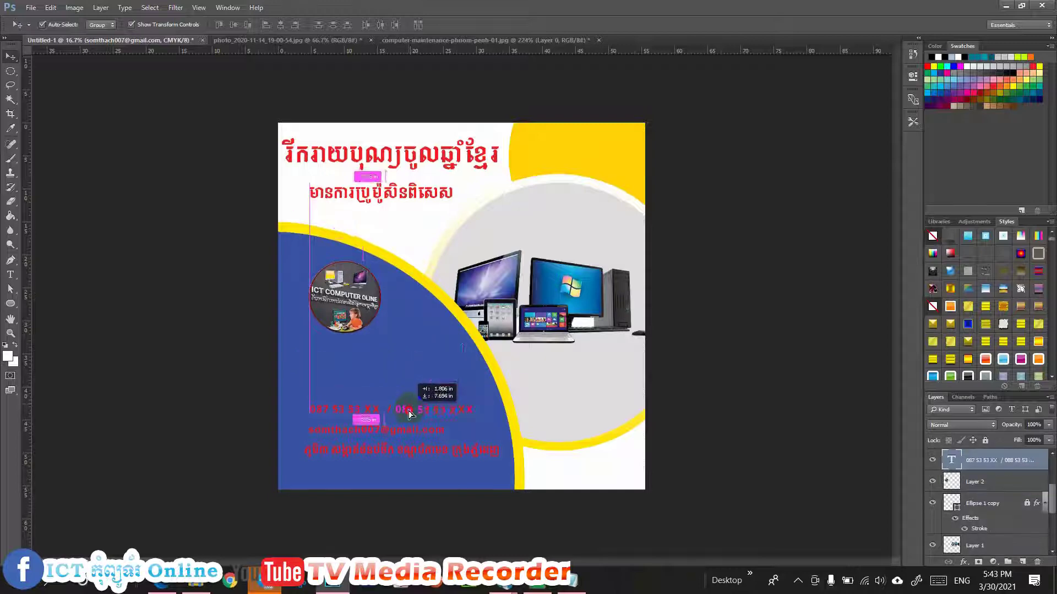
# Step: Place a vertical guide at the start of the address line and align the e-mail and phone-number lines to it
pyautogui.hotkey('ctrl', '+')
pyautogui.hotkey('ctrl', '+')
pyautogui.moveTo(206, 384); pyautogui.dragTo(311, 243)
pyautogui.moveTo(30, 383); pyautogui.dragTo(252, 369)
pyautogui.click(296, 417)
pyautogui.moveTo(289, 414); pyautogui.dragTo(284, 414)
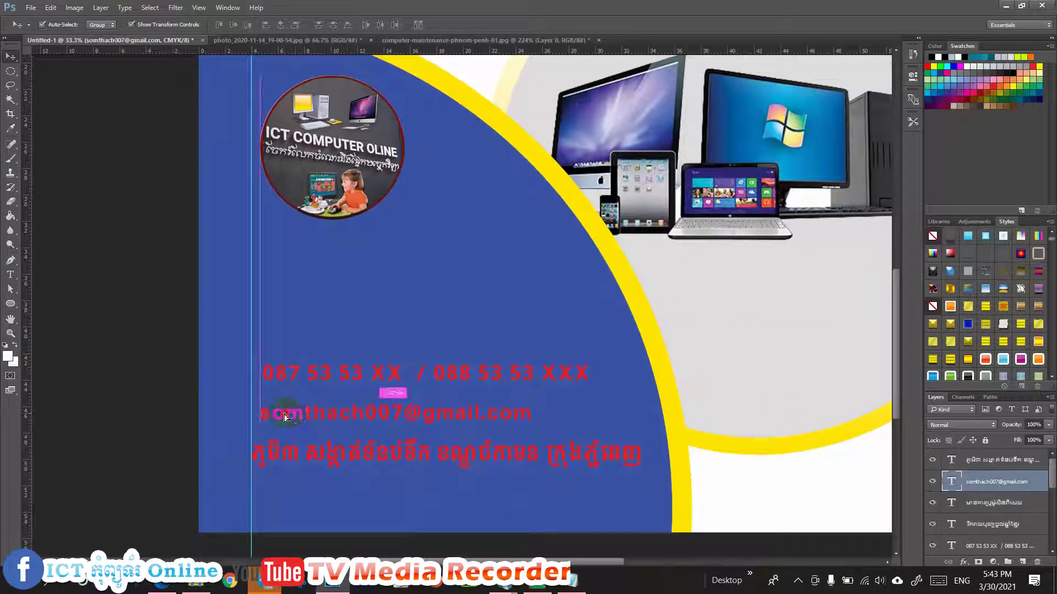
pyautogui.click(296, 373)
pyautogui.moveTo(298, 375); pyautogui.dragTo(286, 375)
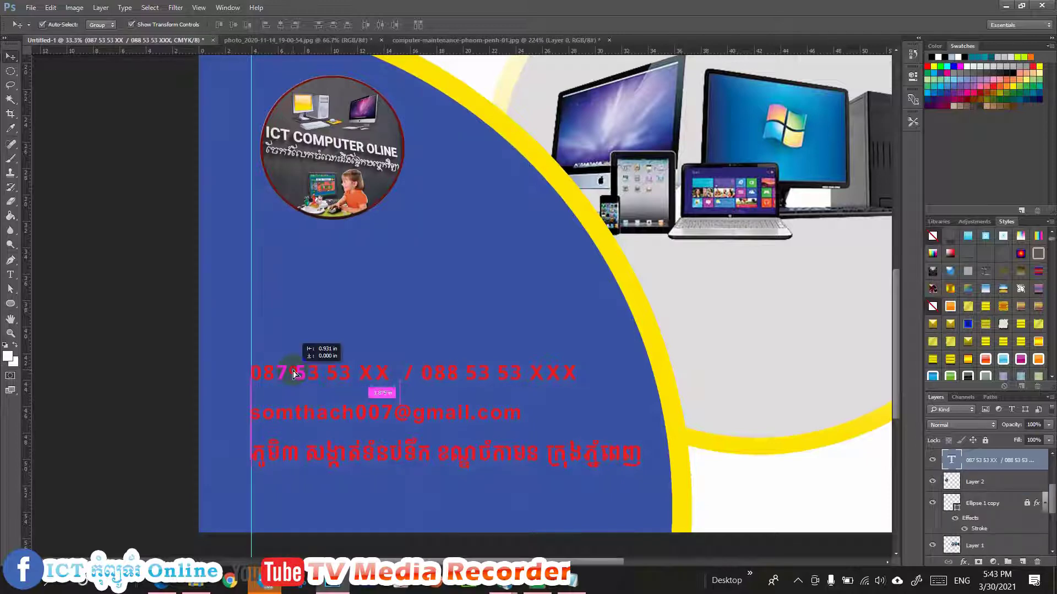
pyautogui.click(151, 325)
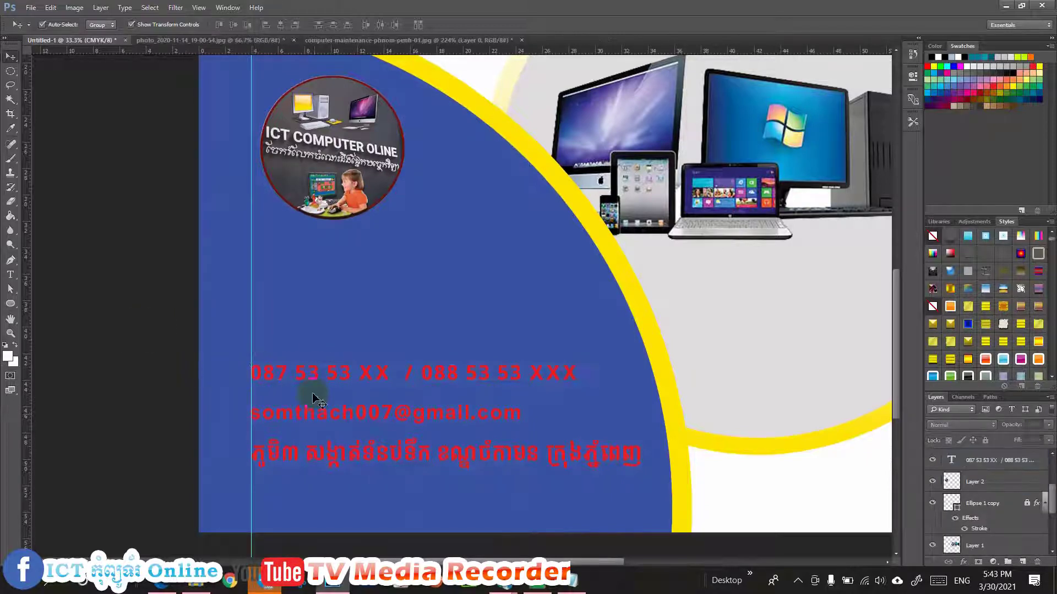
# Step: Switch to the icon library, search for "phone", and place a handset icon scaled to 432.50% beside the phone-number line
pyautogui.click(538, 582)
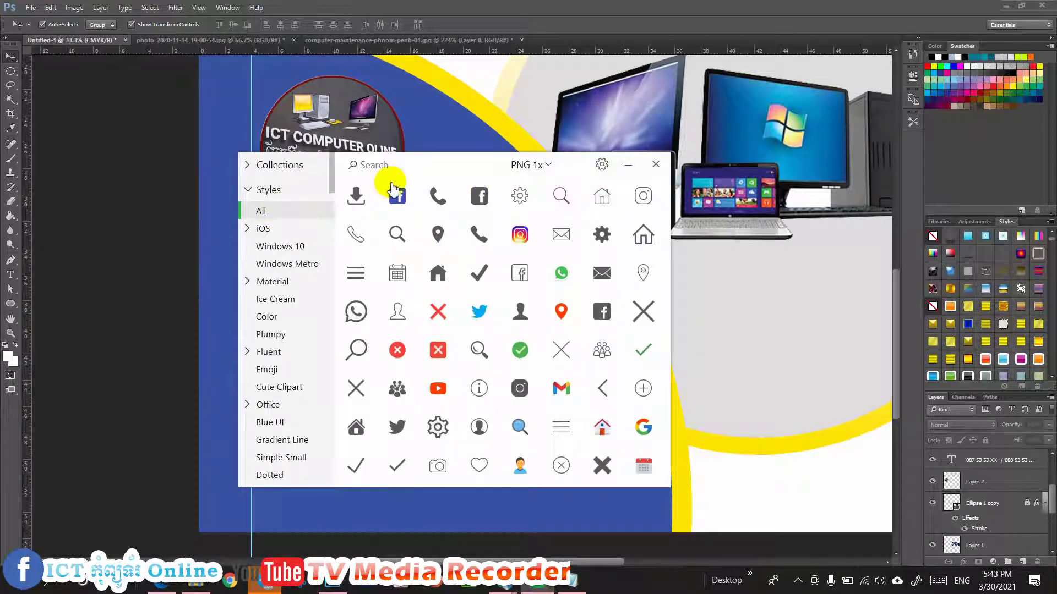
pyautogui.click(397, 166)
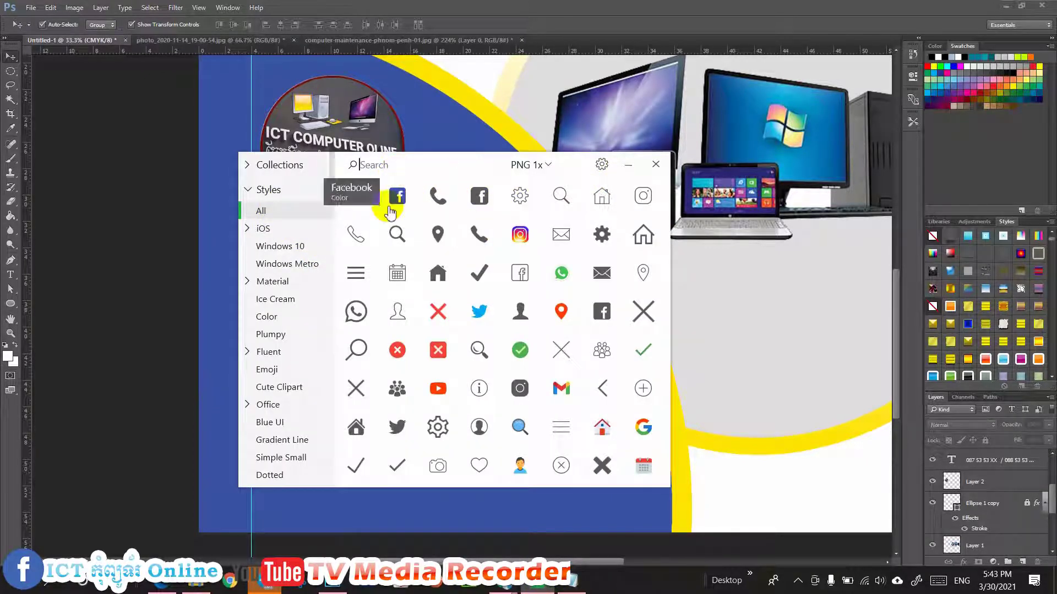
pyautogui.write('phone')
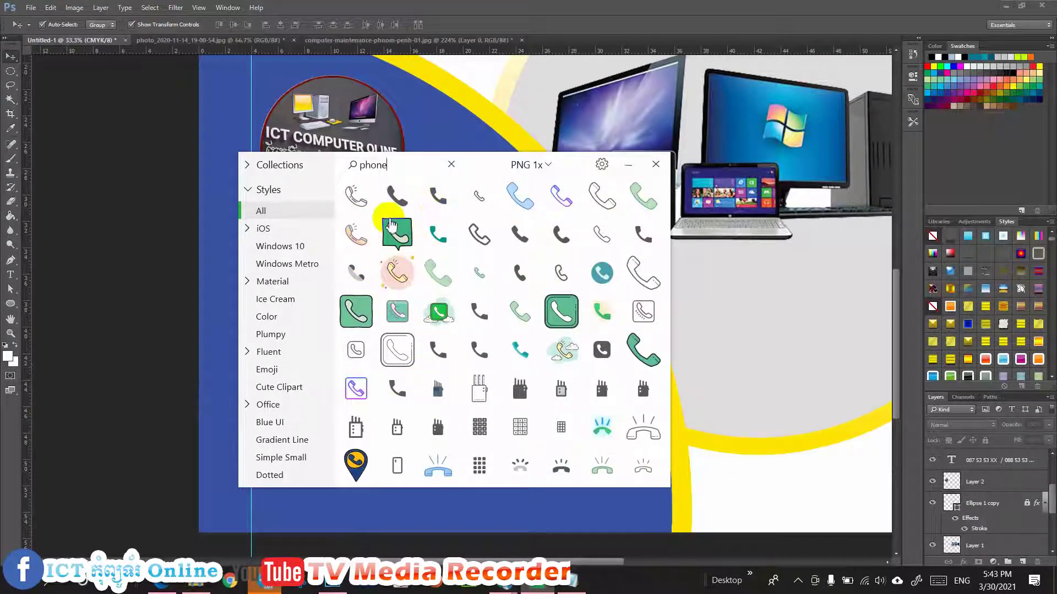
pyautogui.moveTo(436, 194); pyautogui.dragTo(232, 146)
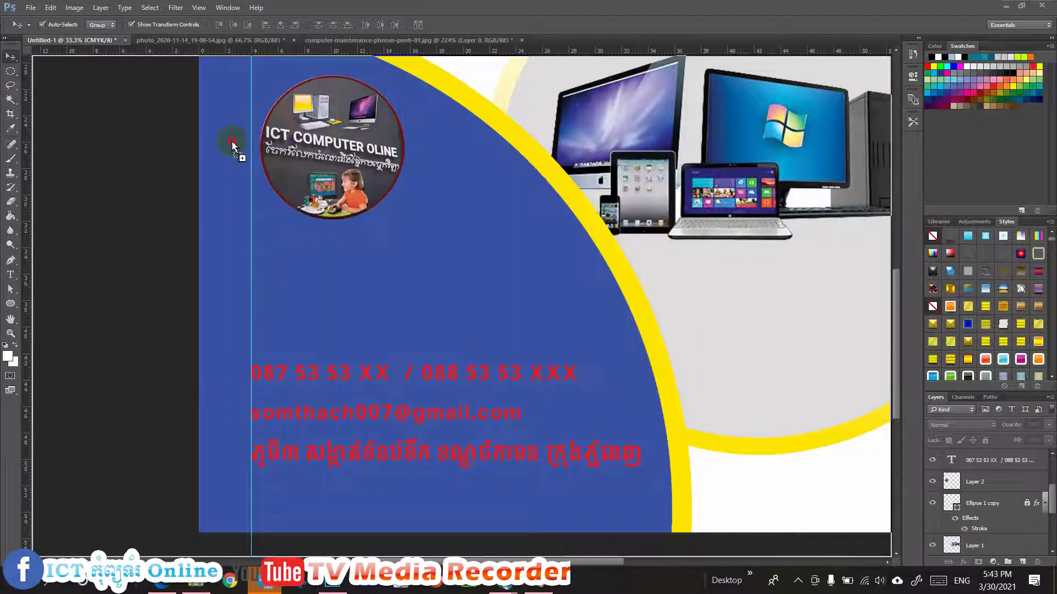
pyautogui.moveTo(231, 370); pyautogui.dragTo(229, 370)
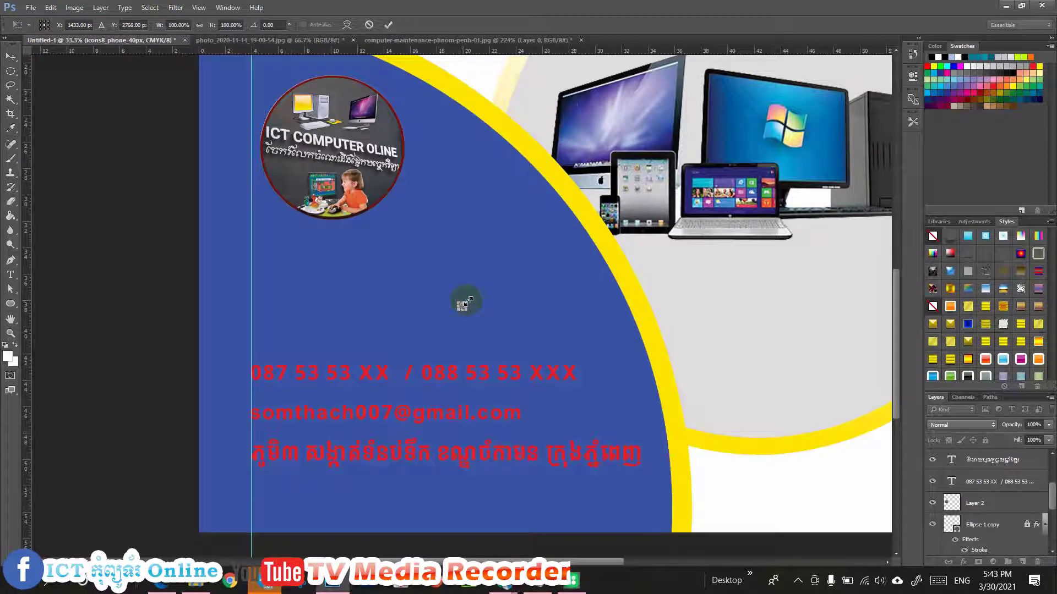
pyautogui.moveTo(465, 302); pyautogui.dragTo(237, 383)
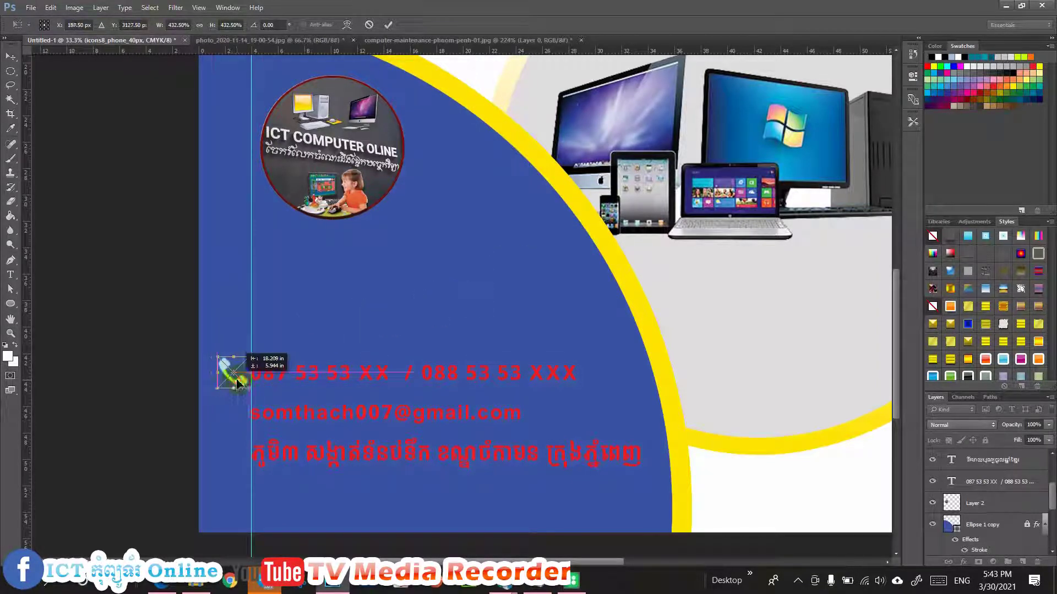
pyautogui.press('Return')
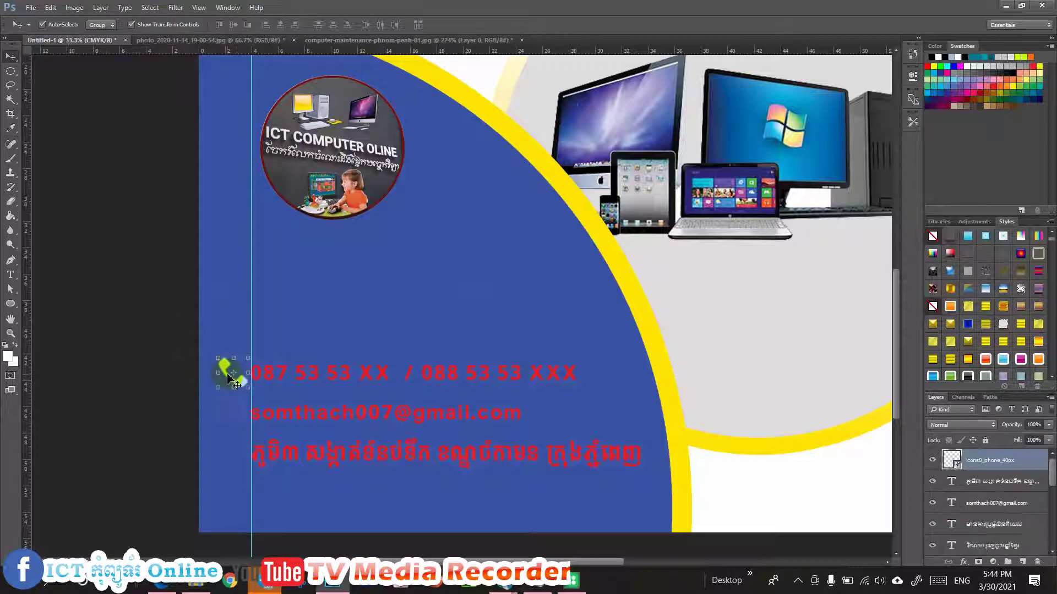
# Step: Search the icon library for "email" and place the Gradient Line envelope icon with the @ sign, enlarged, beside the e-mail line
pyautogui.click(573, 581)
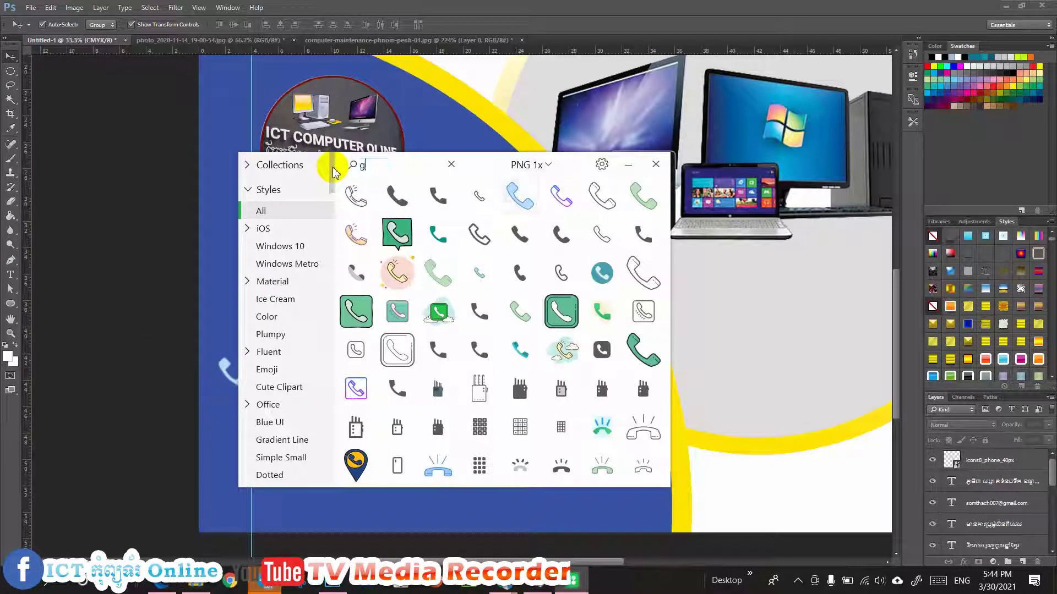
pyautogui.press('BackSpace')
pyautogui.write('emai')
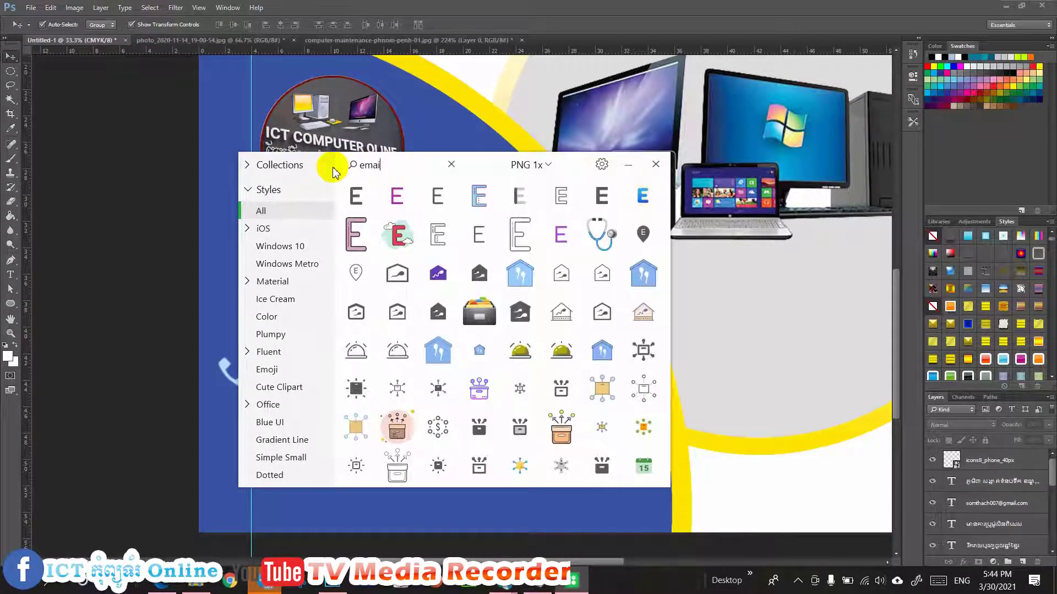
pyautogui.write('l')
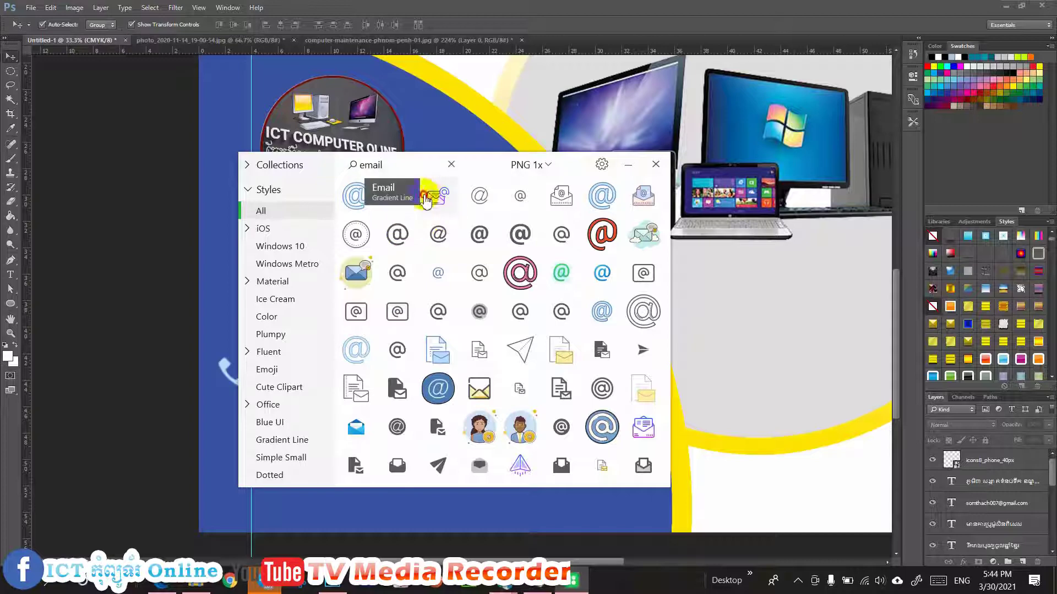
pyautogui.moveTo(436, 199); pyautogui.dragTo(225, 416)
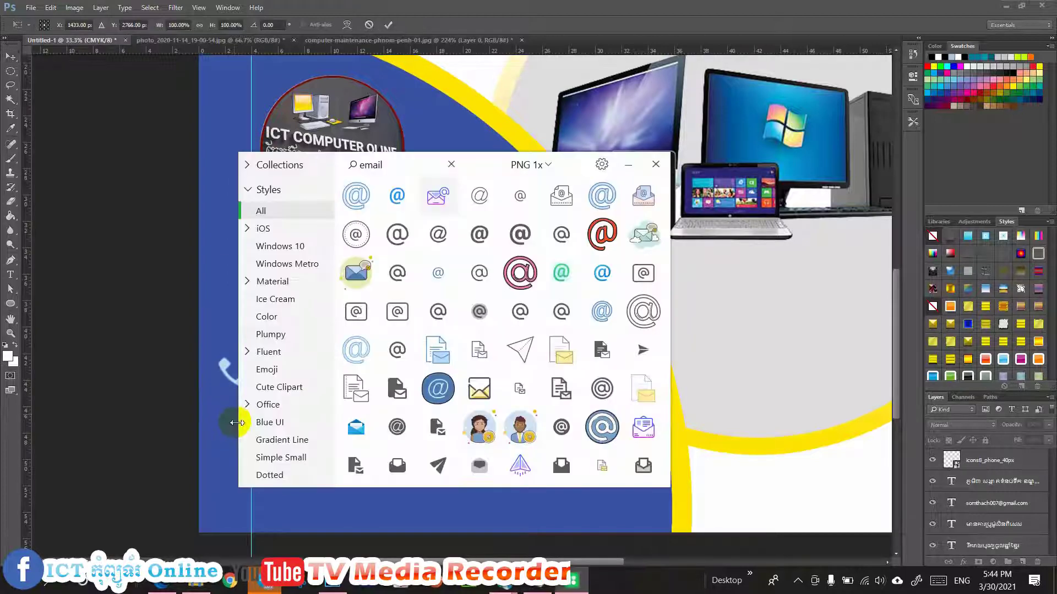
pyautogui.click(622, 168)
pyautogui.moveTo(478, 292); pyautogui.dragTo(238, 421)
pyautogui.press('Return')
pyautogui.click(141, 380)
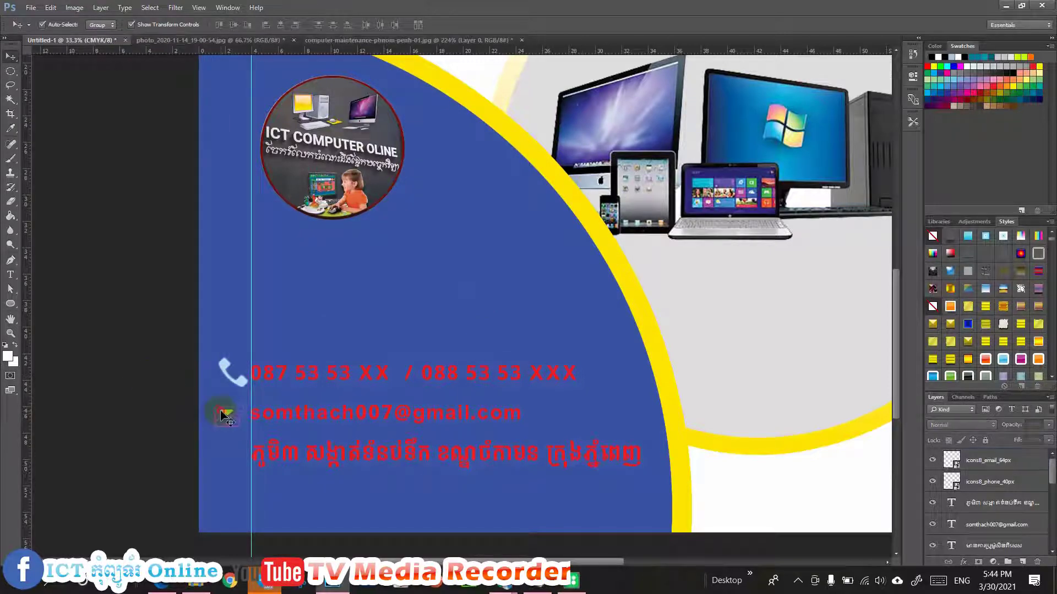
# Step: Rasterize the e-mail icon layer and fill the icon's selected shape with white (ffffff) using the Paint Bucket
pyautogui.click(231, 419)
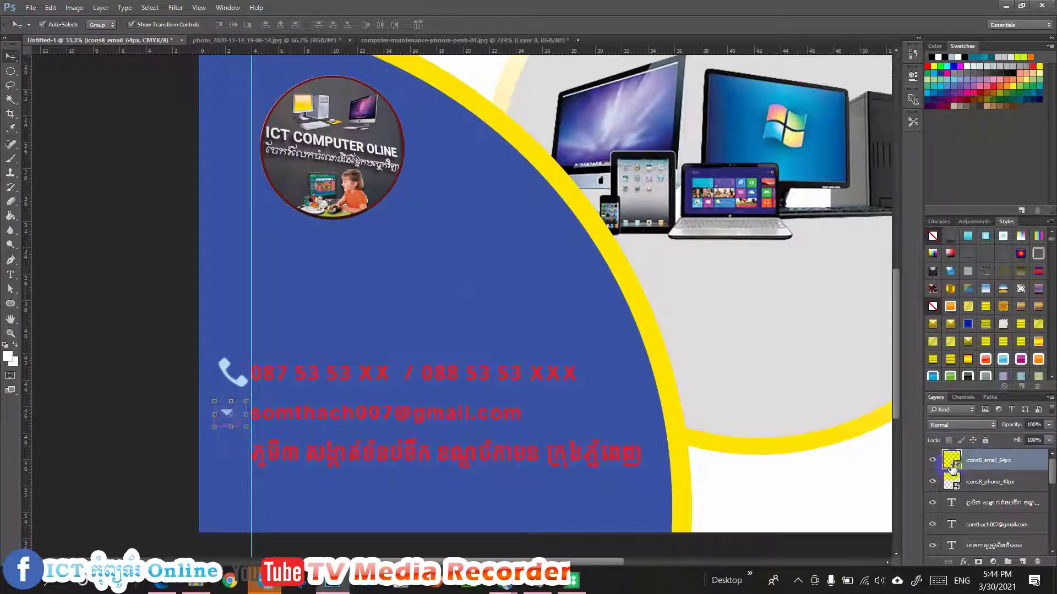
pyautogui.rightClick(1032, 466)
pyautogui.click(850, 307)
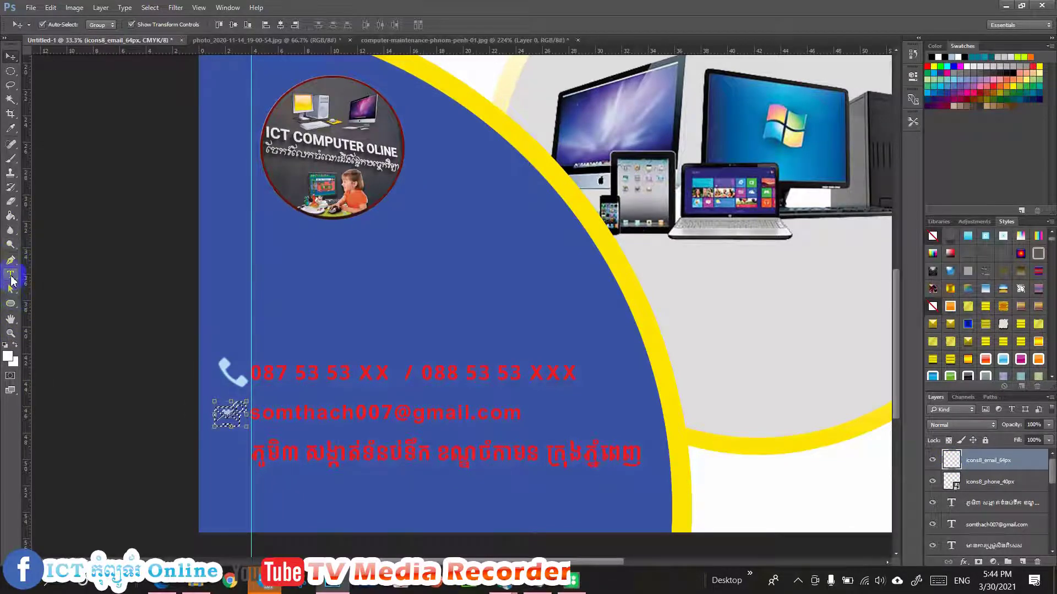
pyautogui.click(10, 217)
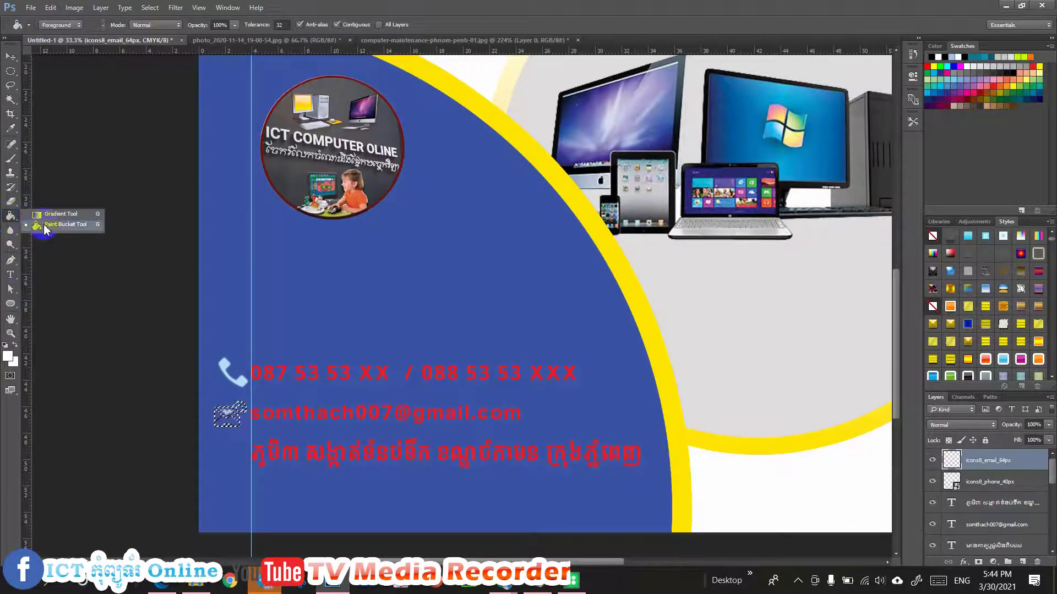
pyautogui.click(43, 226)
pyautogui.click(8, 358)
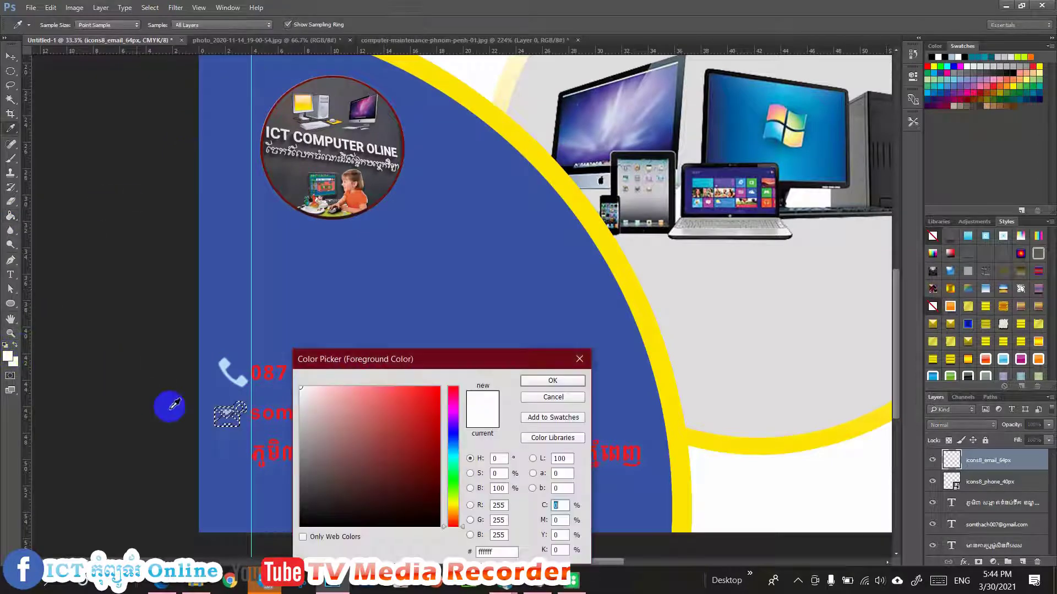
pyautogui.click(552, 380)
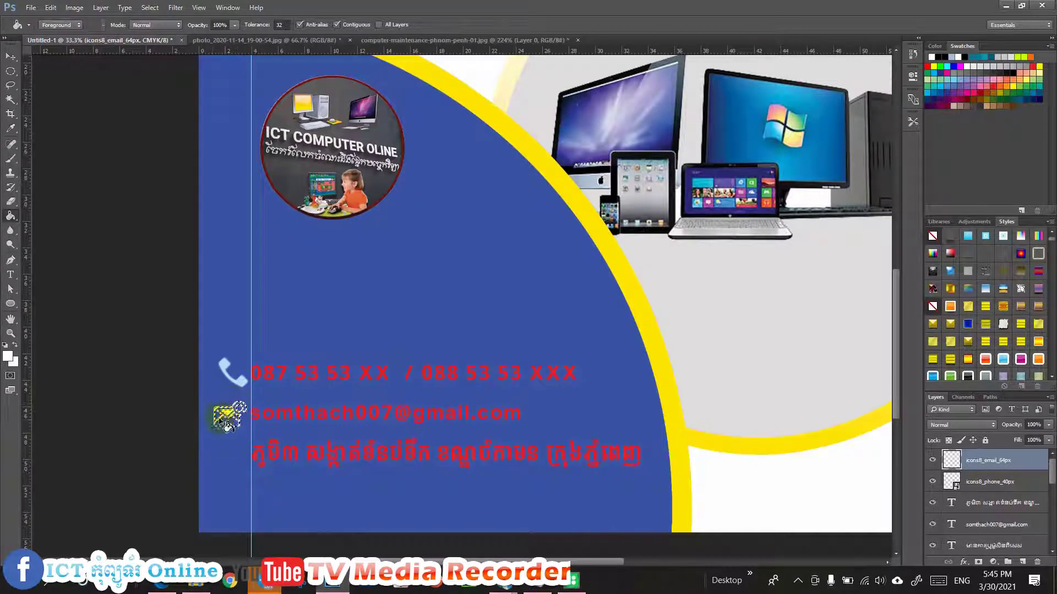
pyautogui.click(10, 56)
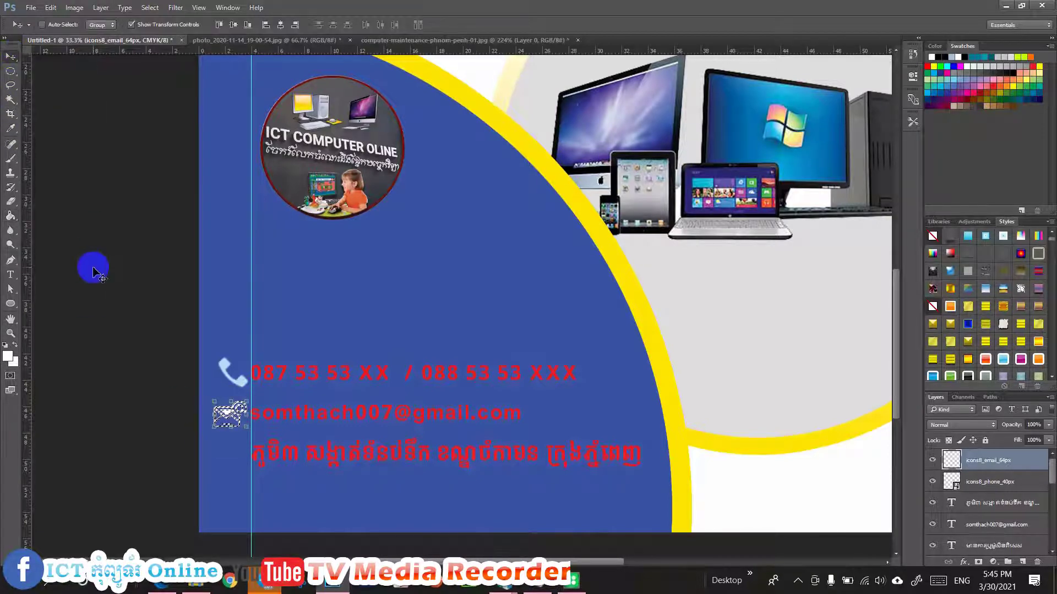
pyautogui.click(149, 370)
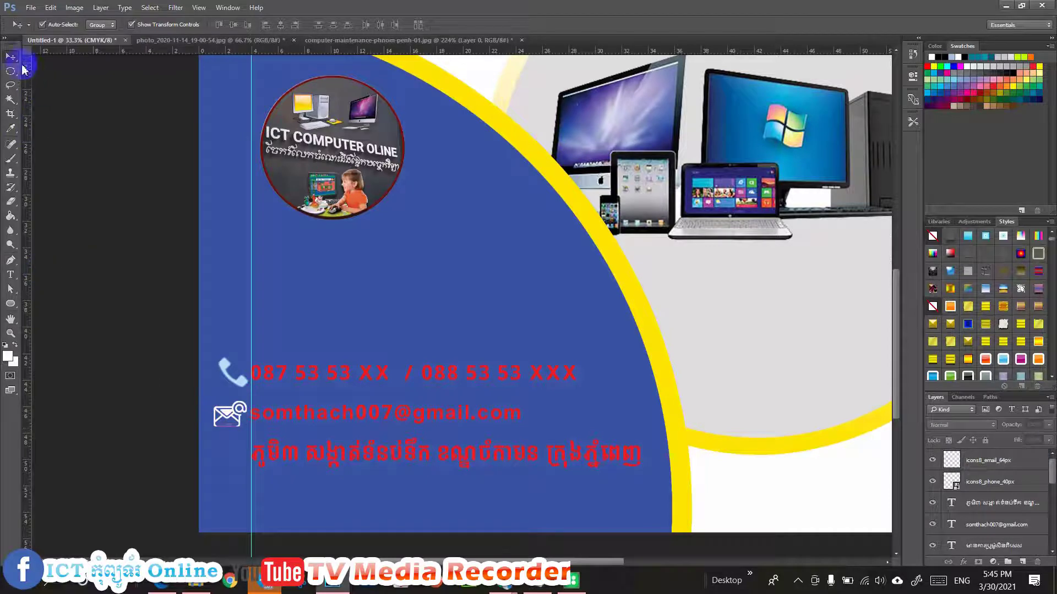
# Step: Fill the remaining parts of the e-mail icon with white using the Paint Bucket and clear the selection
pyautogui.click(137, 410)
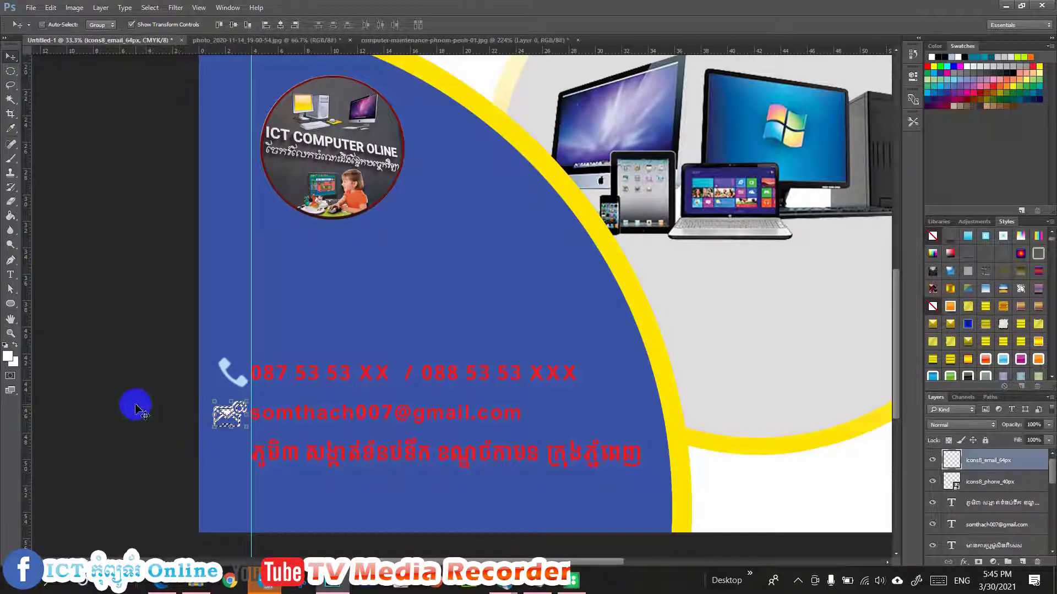
pyautogui.rightClick(10, 220)
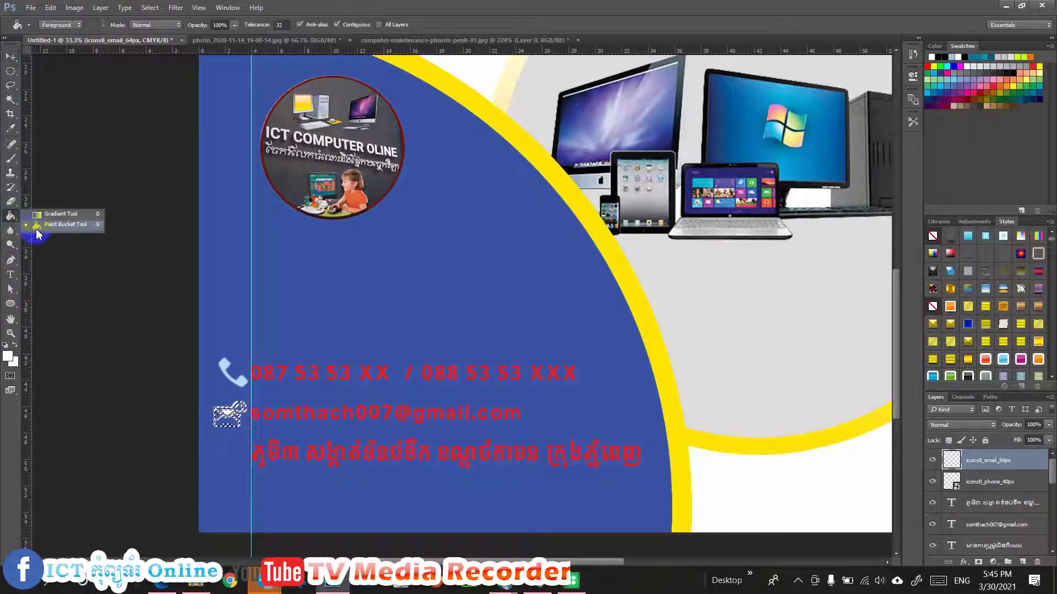
pyautogui.click(61, 225)
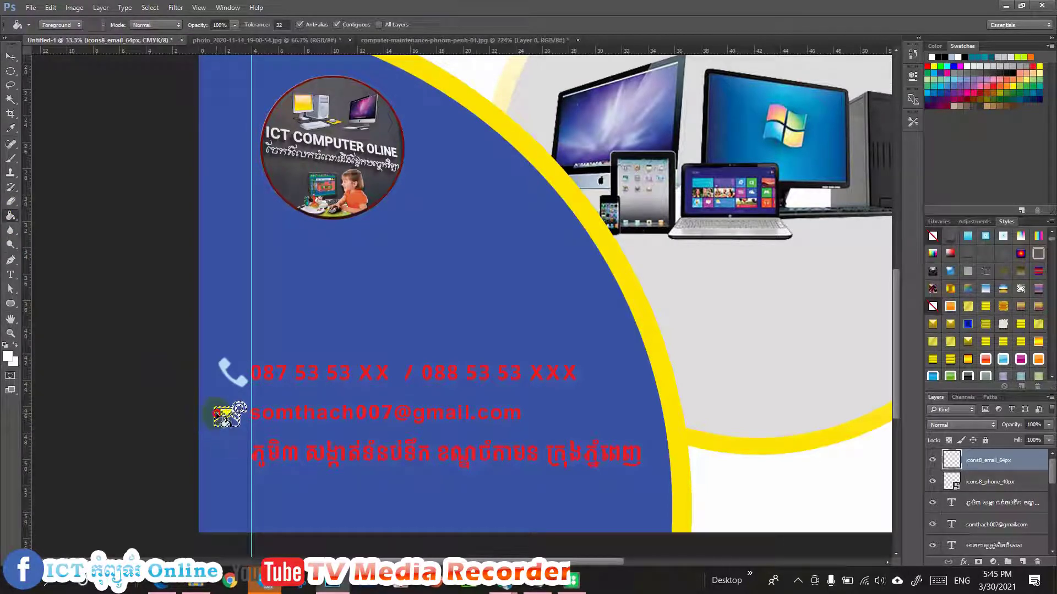
pyautogui.hotkey('ctrl', 'z')
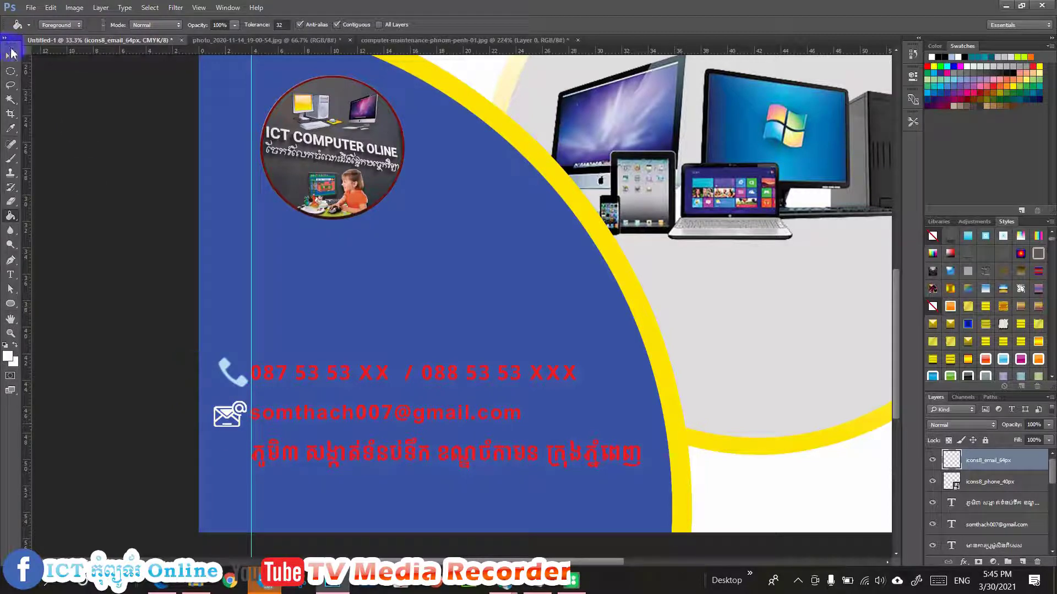
pyautogui.click(10, 57)
pyautogui.click(165, 297)
# Step: Rasterize the phone icon layer and fill the handset with white using the Paint Bucket
pyautogui.click(228, 374)
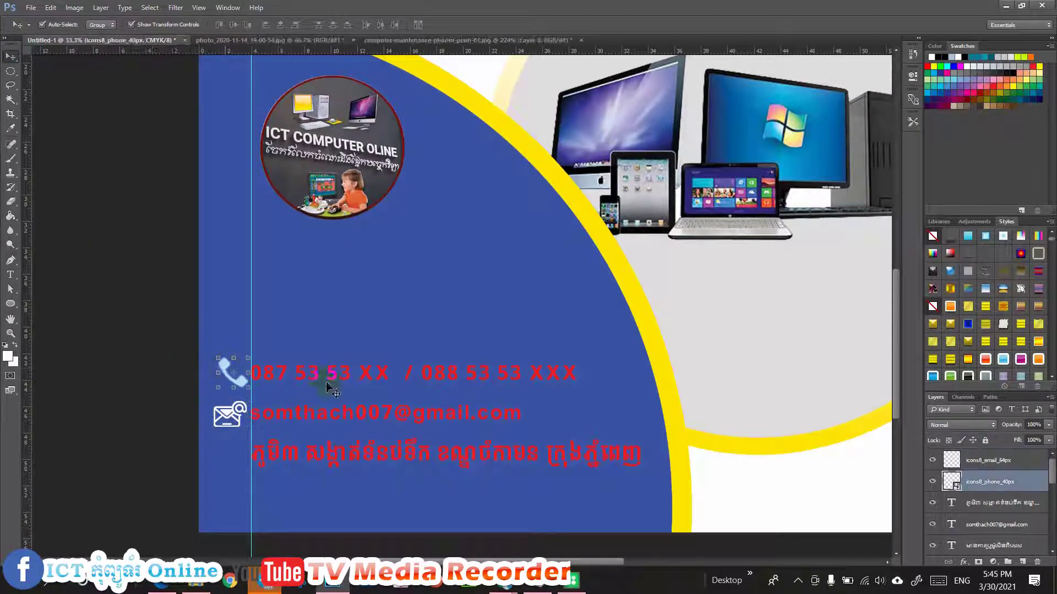
pyautogui.rightClick(1025, 488)
pyautogui.click(883, 307)
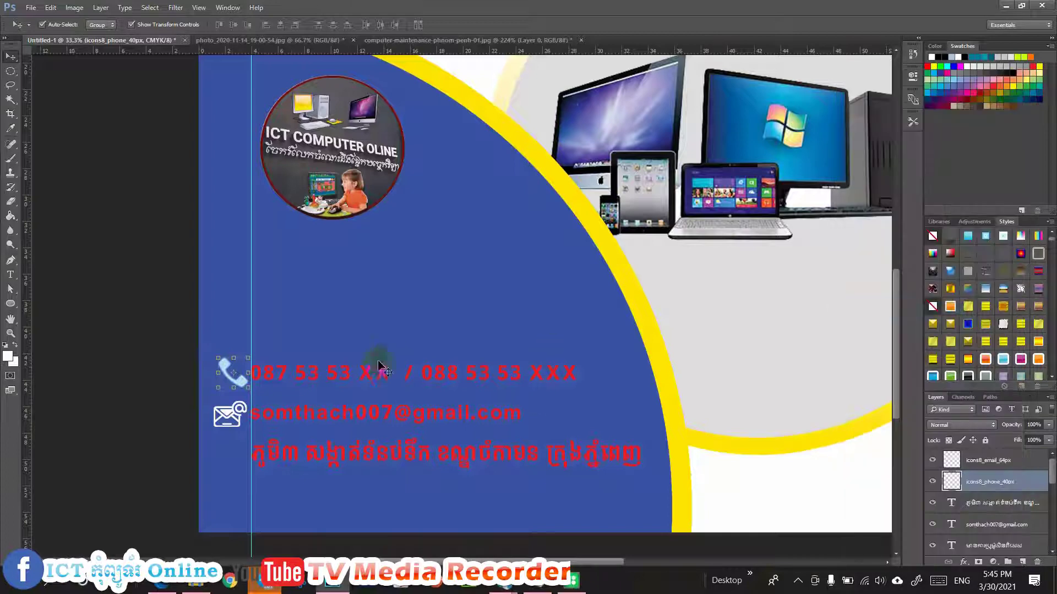
pyautogui.click(10, 215)
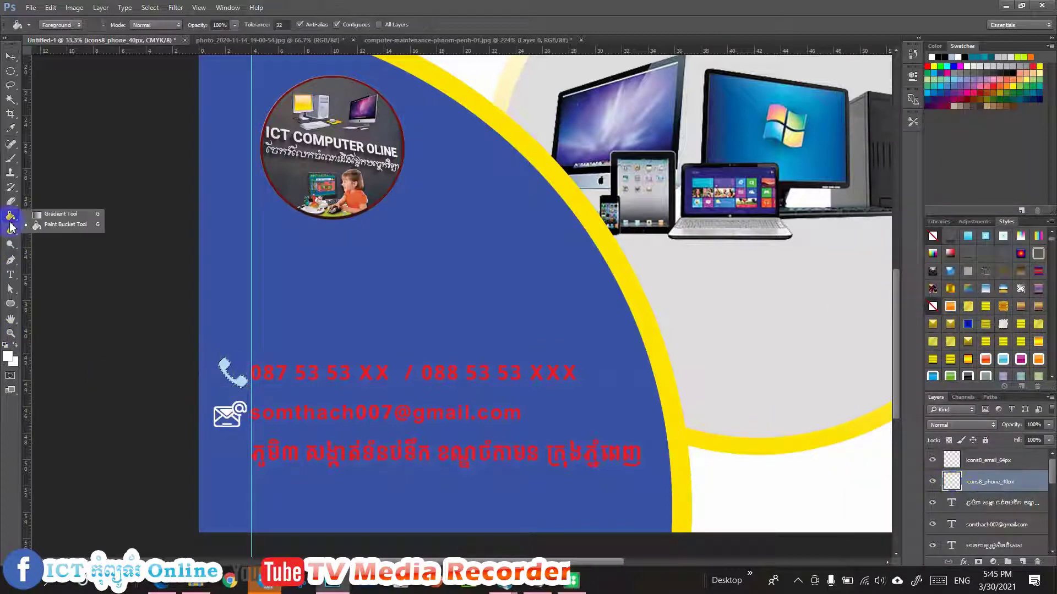
pyautogui.click(50, 230)
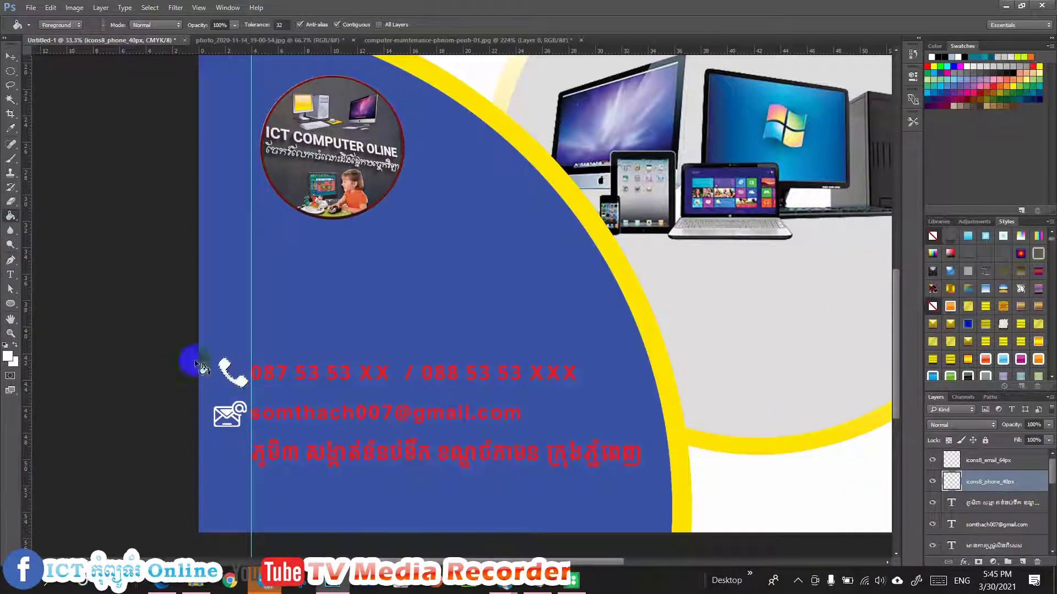
pyautogui.click(10, 56)
pyautogui.click(88, 218)
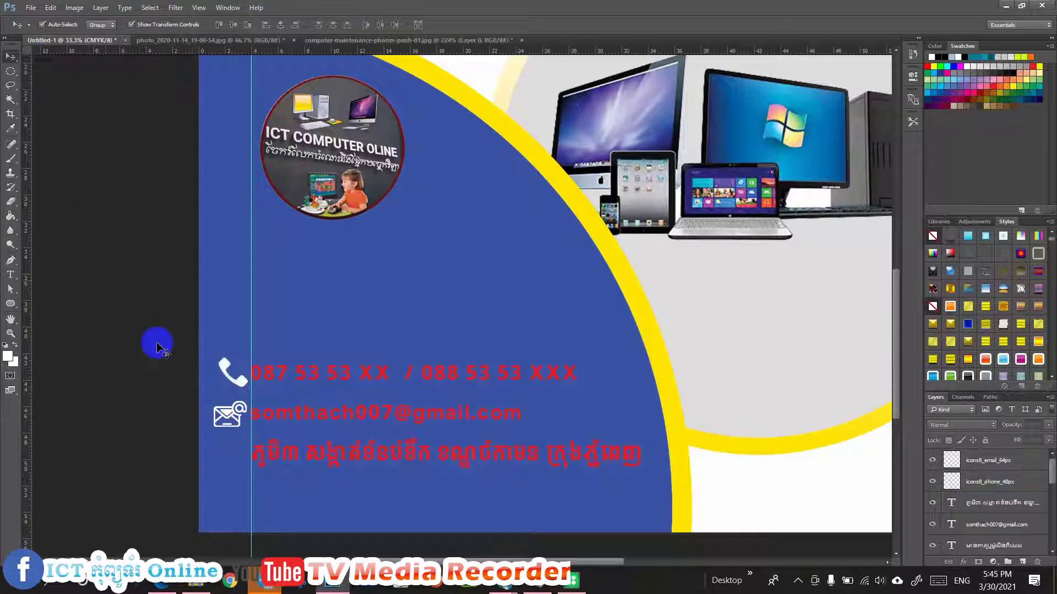
# Step: Search the icon library for "address" and place the Color map-pin icon, scaled to about 387.5%, beside the address line
pyautogui.click(572, 583)
pyautogui.write('ad')
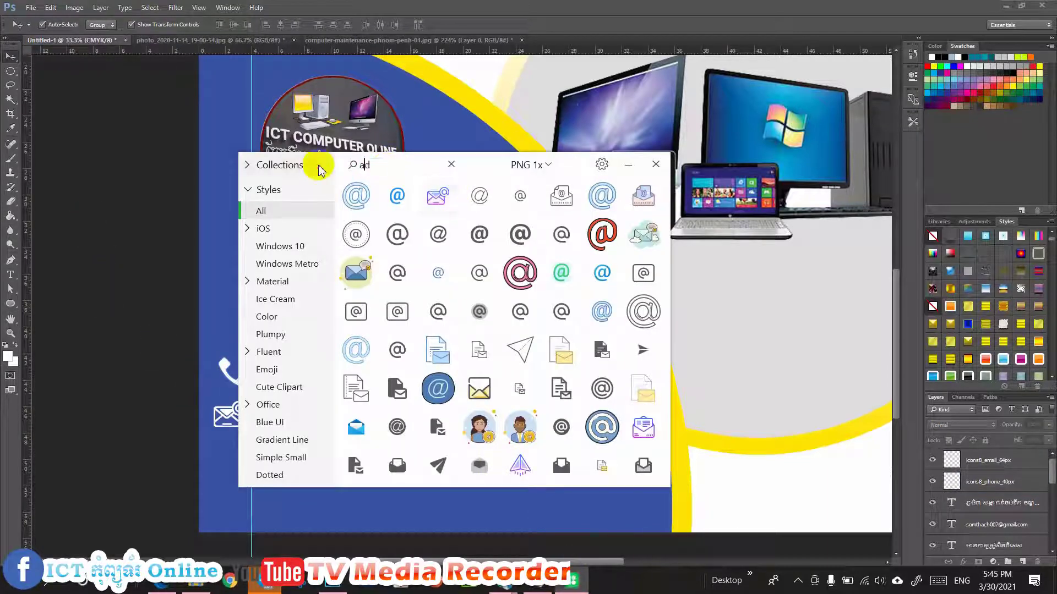
pyautogui.write('dress')
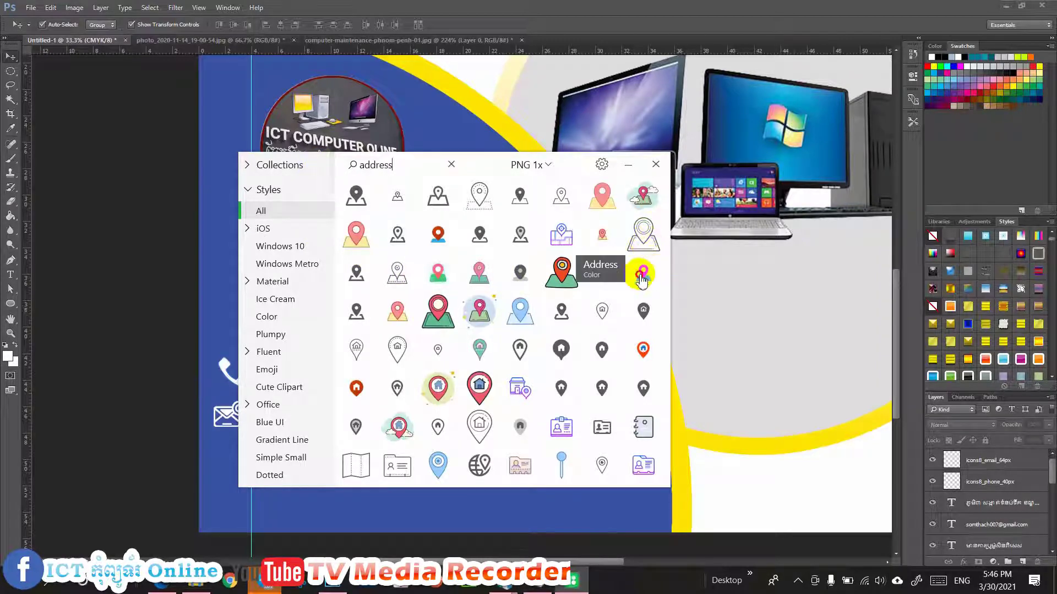
pyautogui.moveTo(646, 269); pyautogui.dragTo(247, 438)
pyautogui.click(622, 165)
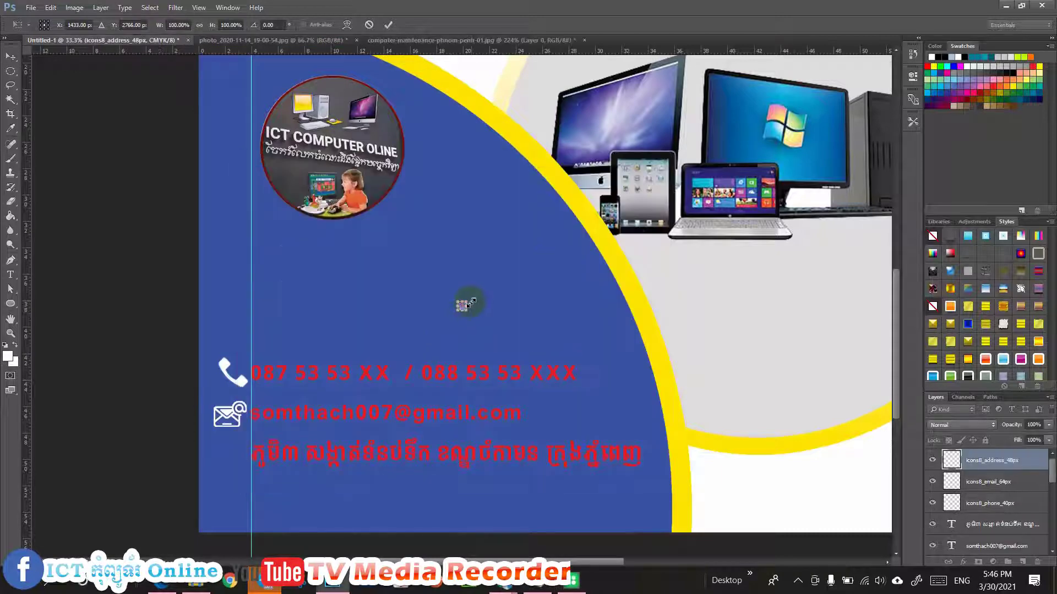
pyautogui.moveTo(468, 298); pyautogui.dragTo(238, 457)
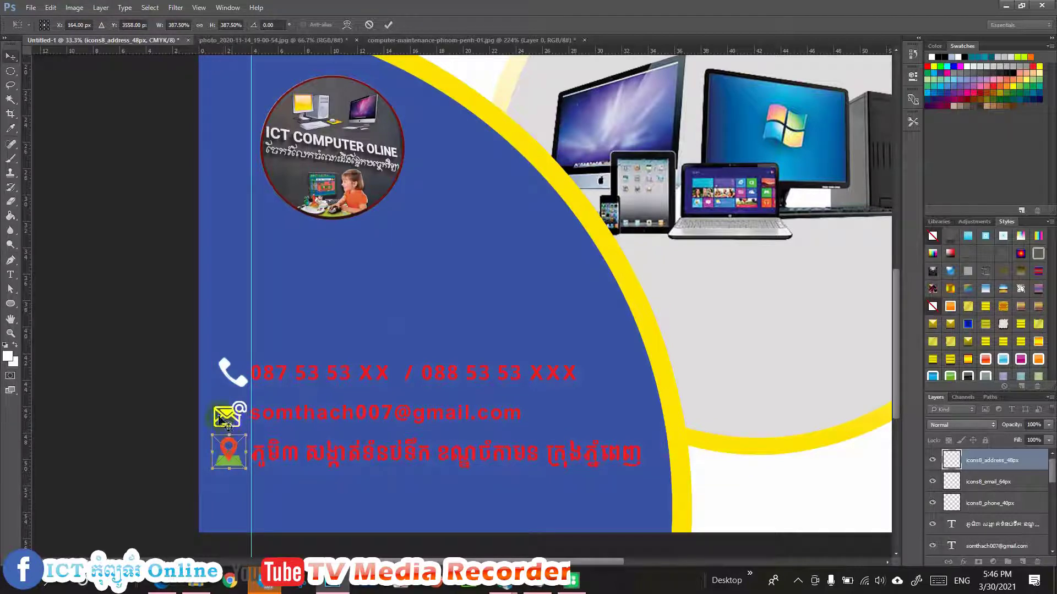
pyautogui.press('Return')
pyautogui.click(216, 413)
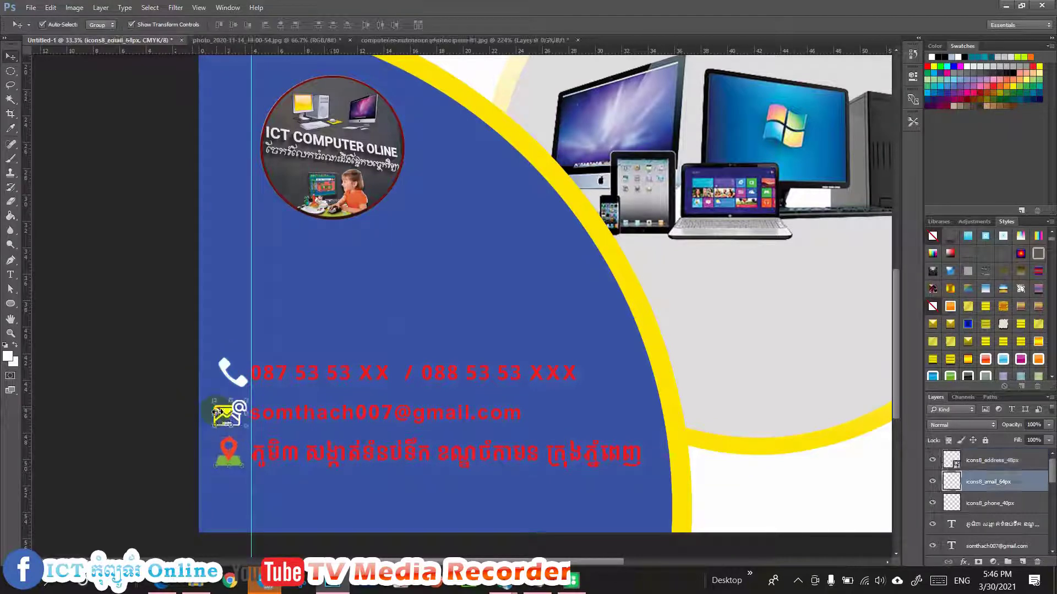
# Step: Move the round logo down within the blue circle to just above the contact lines, and remove the vertical guide
pyautogui.click(407, 210)
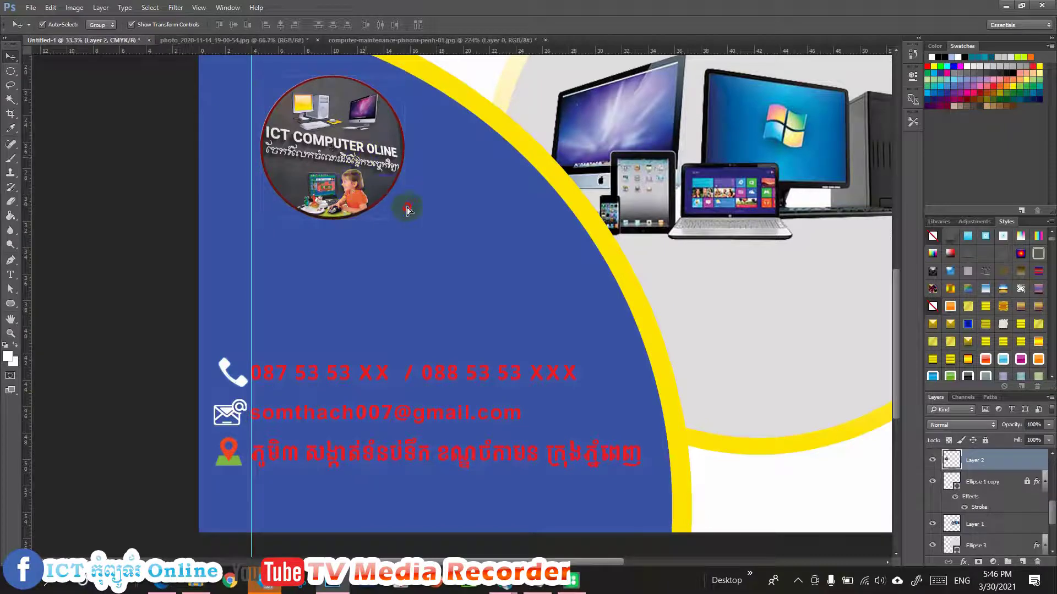
pyautogui.moveTo(430, 240); pyautogui.dragTo(490, 330)
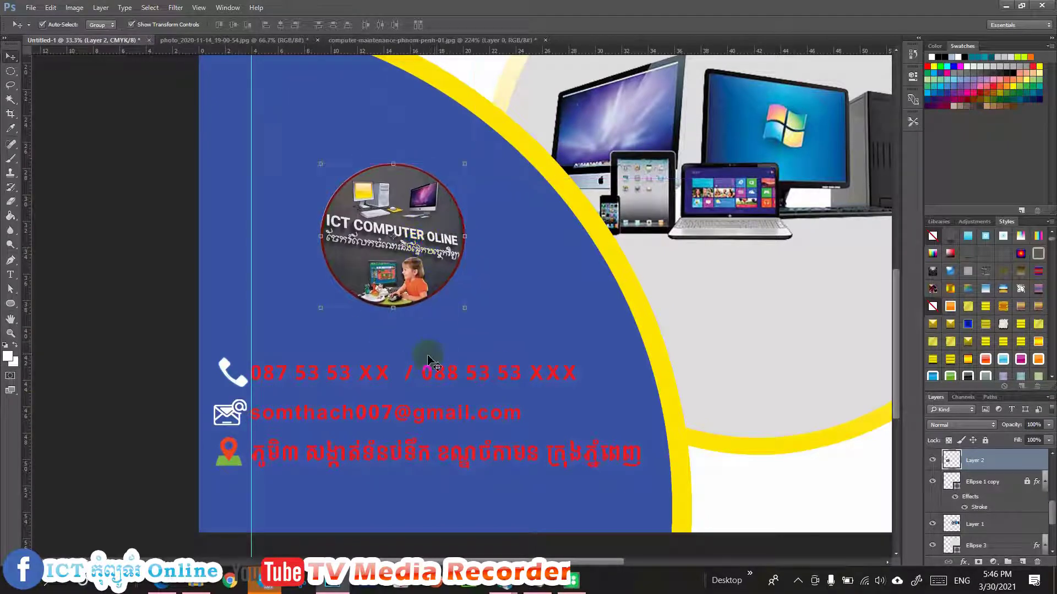
pyautogui.click(131, 263)
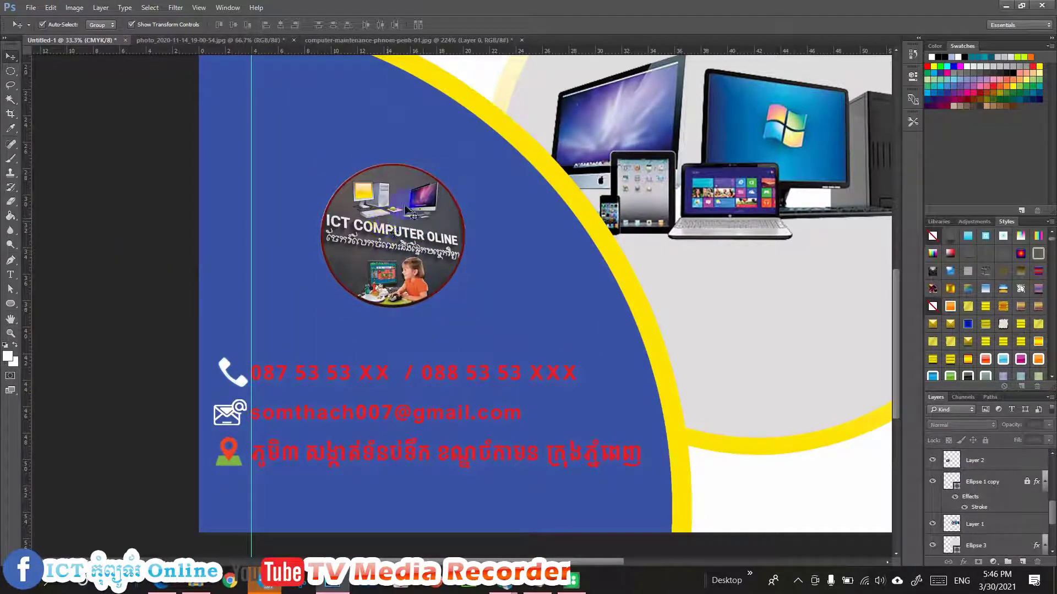
pyautogui.scroll(-2, 418, 213)
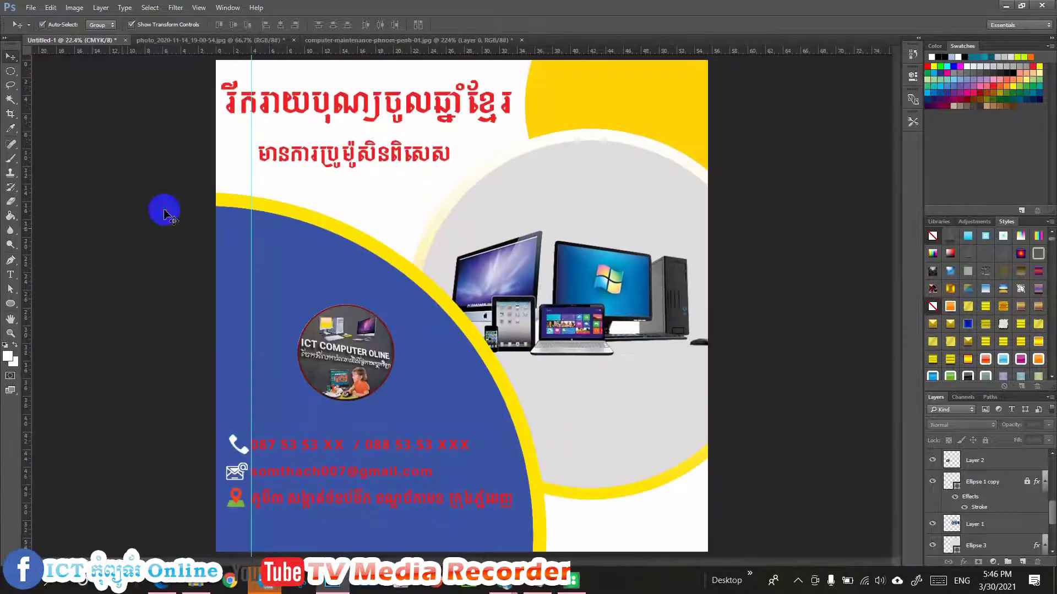
pyautogui.moveTo(252, 183); pyautogui.dragTo(22, 179)
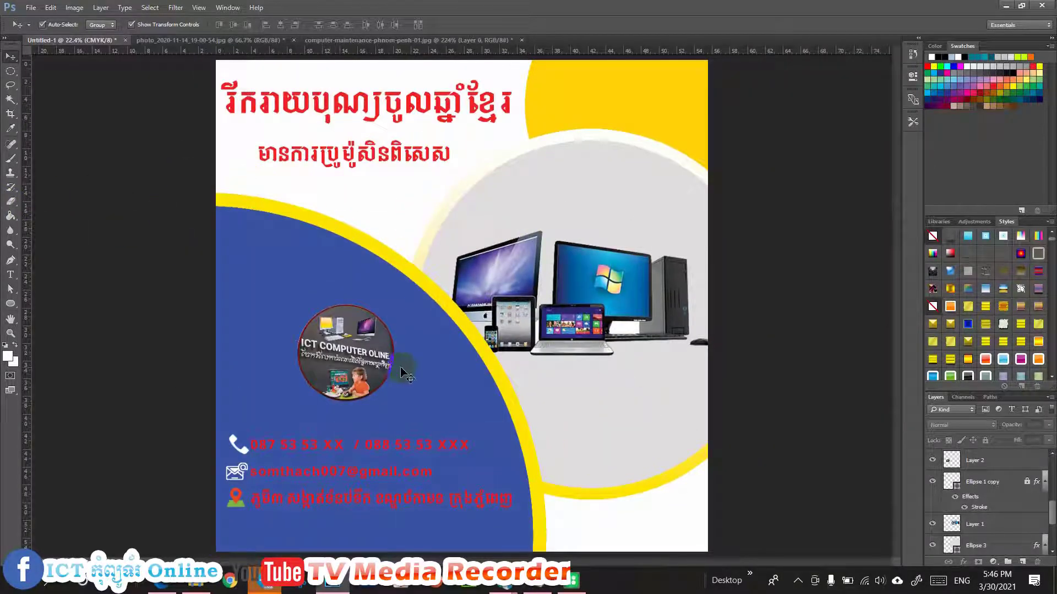
# Step: Draw a circle about 806 px wide over the blue circle's yellow outline and fill it with the orange-yellow sampled from the upper circle
pyautogui.click(10, 304)
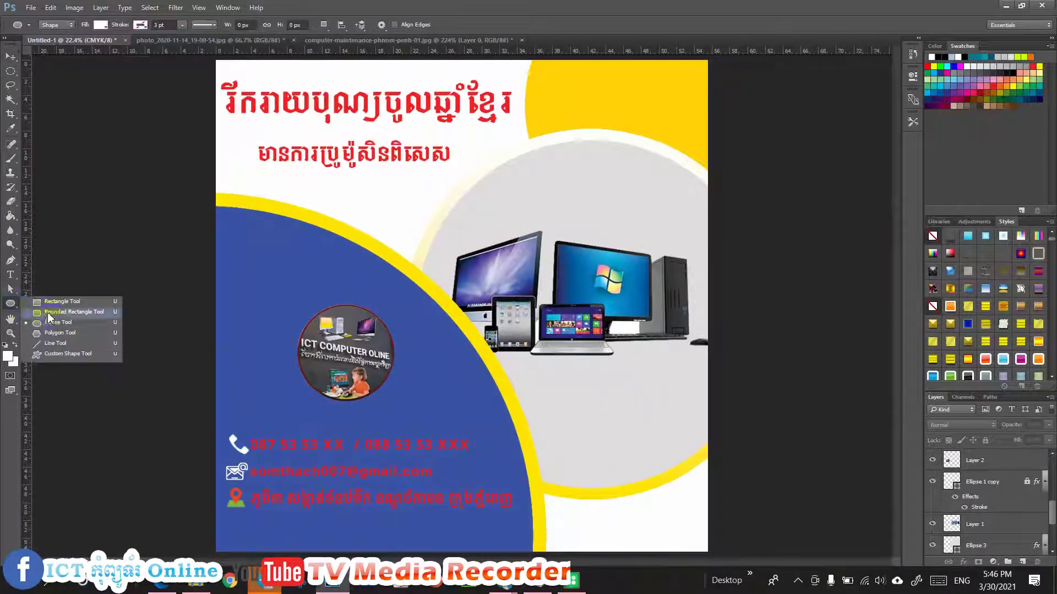
pyautogui.click(52, 324)
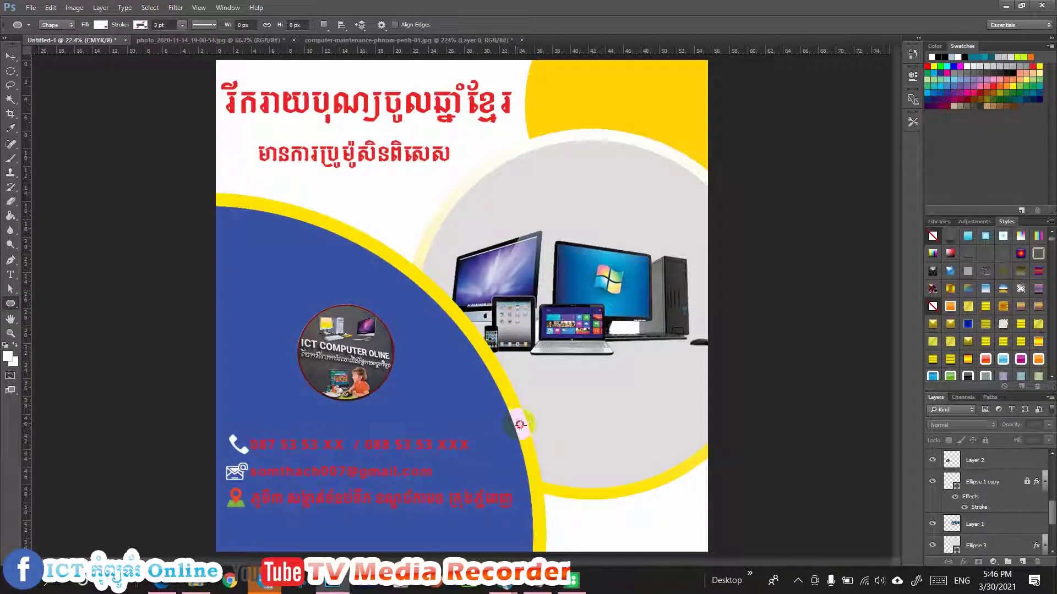
pyautogui.moveTo(521, 425); pyautogui.dragTo(566, 476)
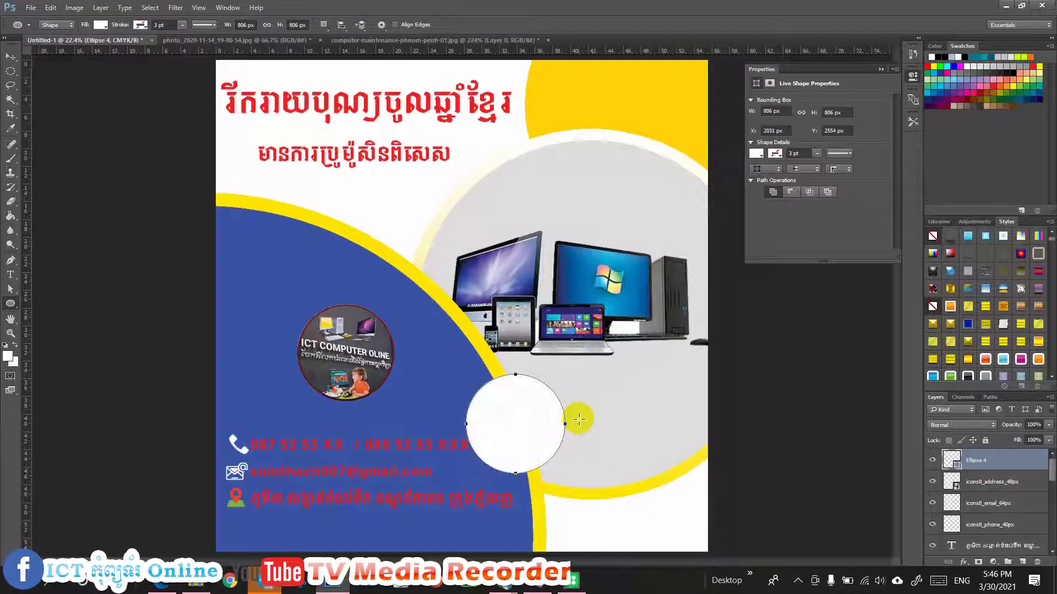
pyautogui.click(881, 69)
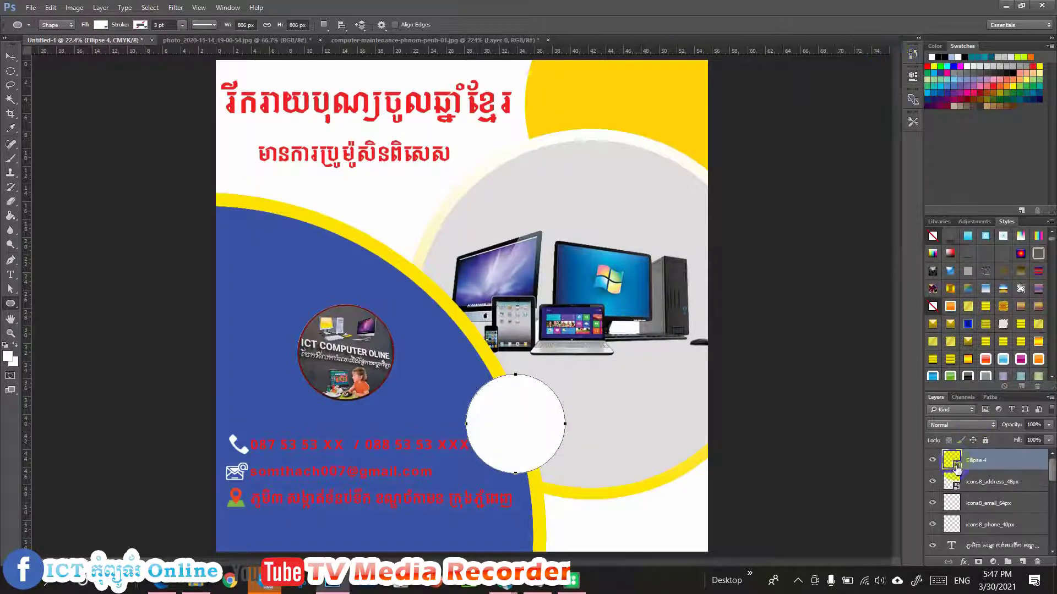
pyautogui.doubleClick(956, 468)
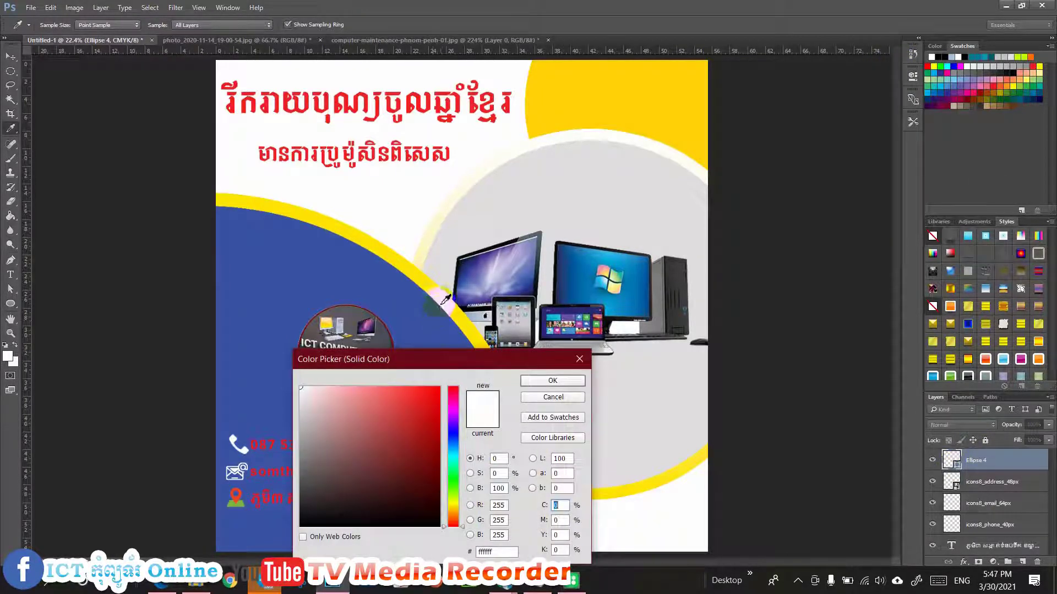
pyautogui.click(609, 91)
pyautogui.click(553, 380)
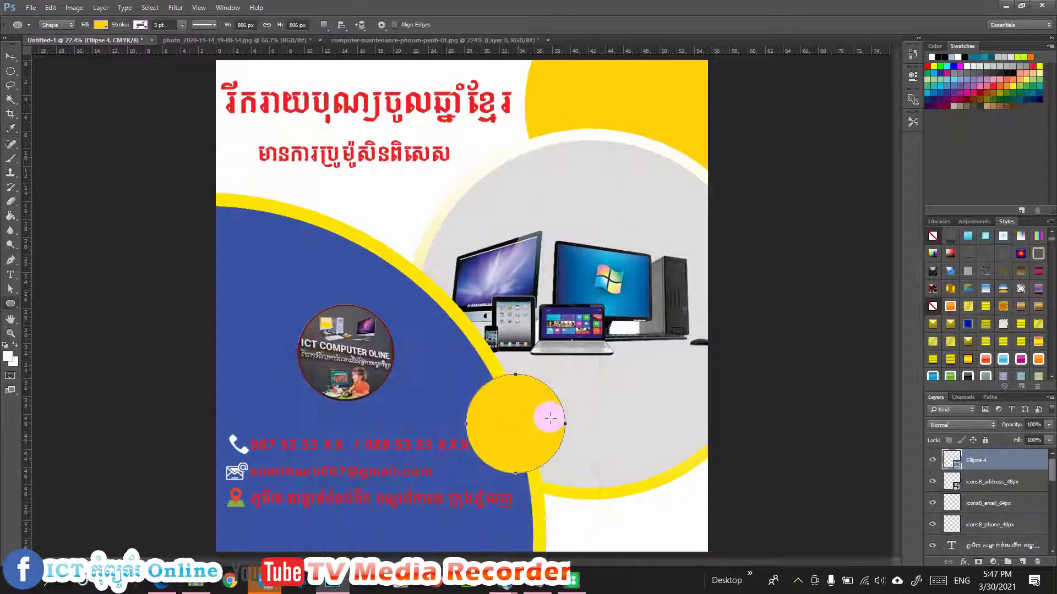
# Step: Reposition the new orange-yellow circle over the spot where the outlines of the blue and gray circles meet
pyautogui.click(10, 56)
pyautogui.moveTo(544, 408); pyautogui.dragTo(569, 422)
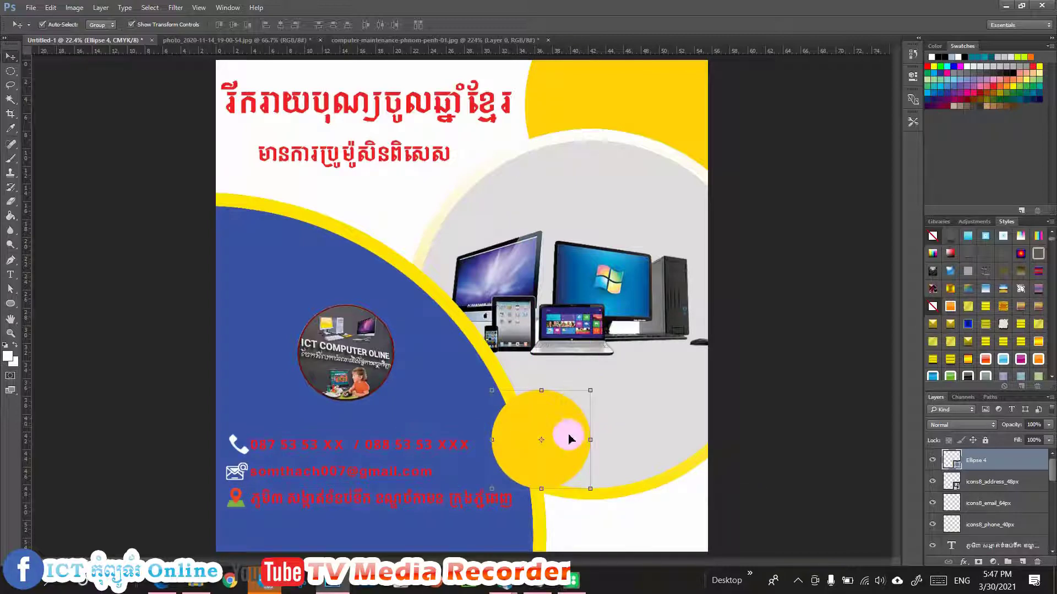
pyautogui.click(621, 520)
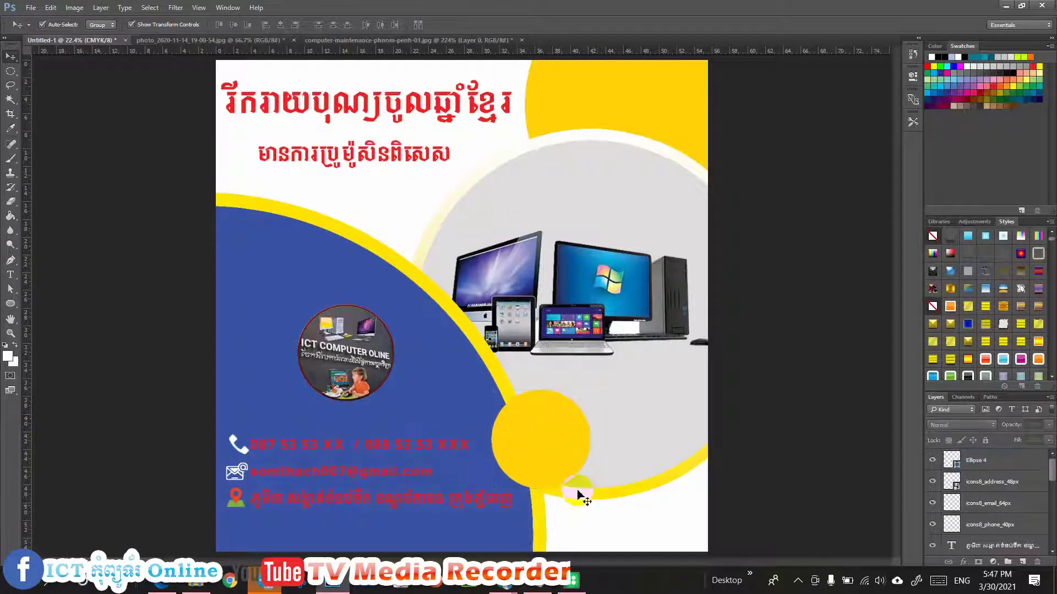
pyautogui.click(558, 455)
pyautogui.moveTo(556, 453); pyautogui.dragTo(567, 453)
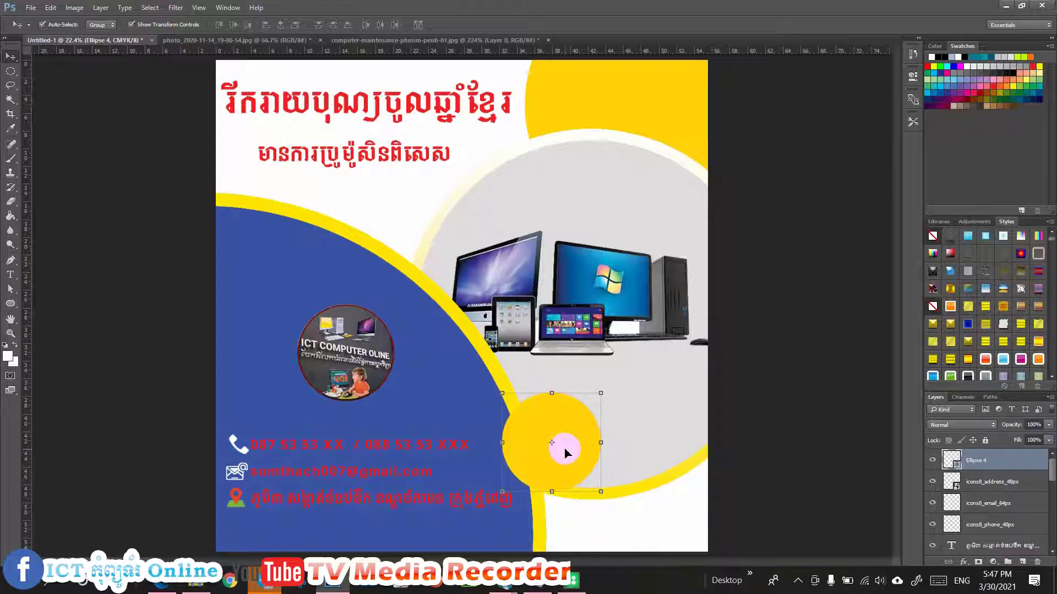
pyautogui.click(666, 487)
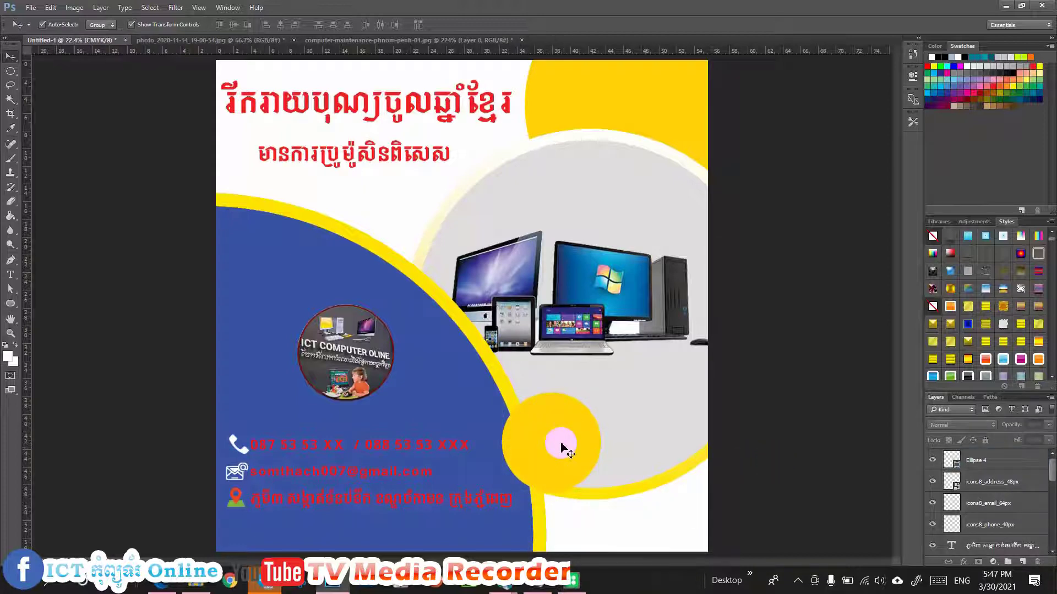
pyautogui.click(561, 442)
pyautogui.click(797, 430)
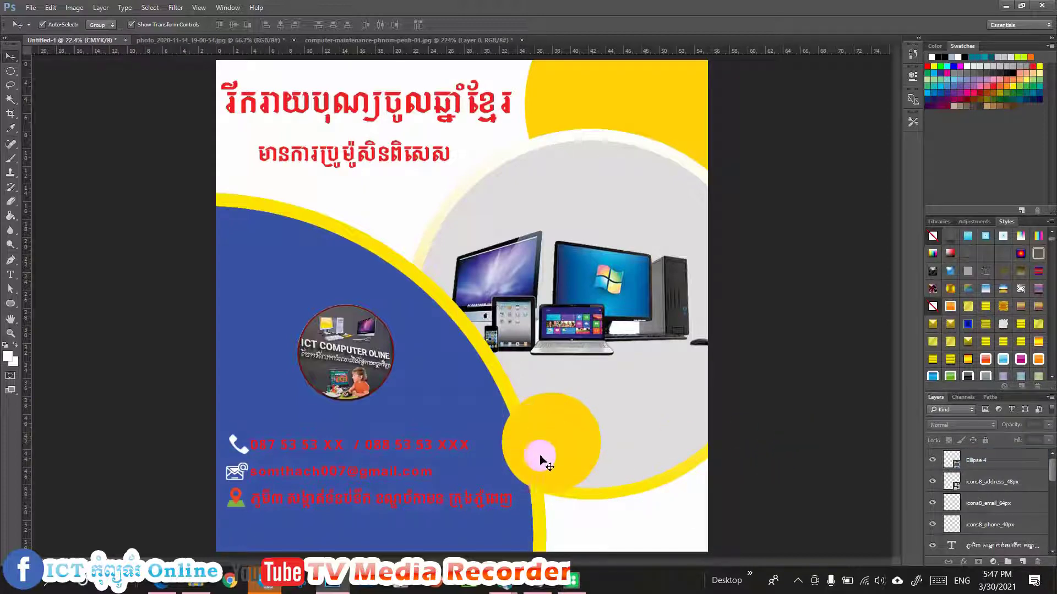
# Step: Add the price text "$1500" and enlarge it to span the small orange-yellow circle
pyautogui.click(10, 274)
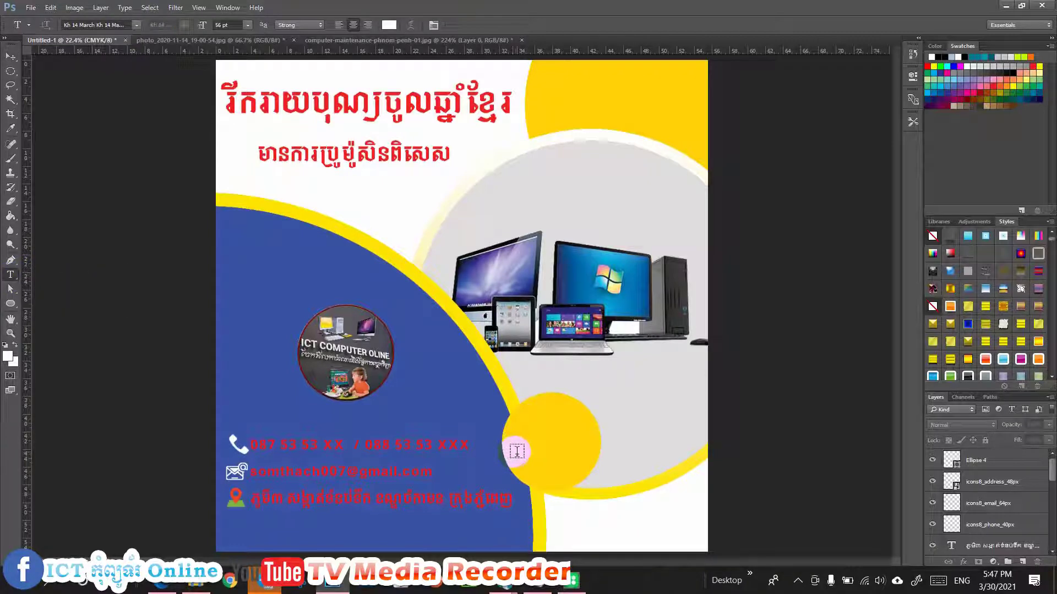
pyautogui.click(515, 451)
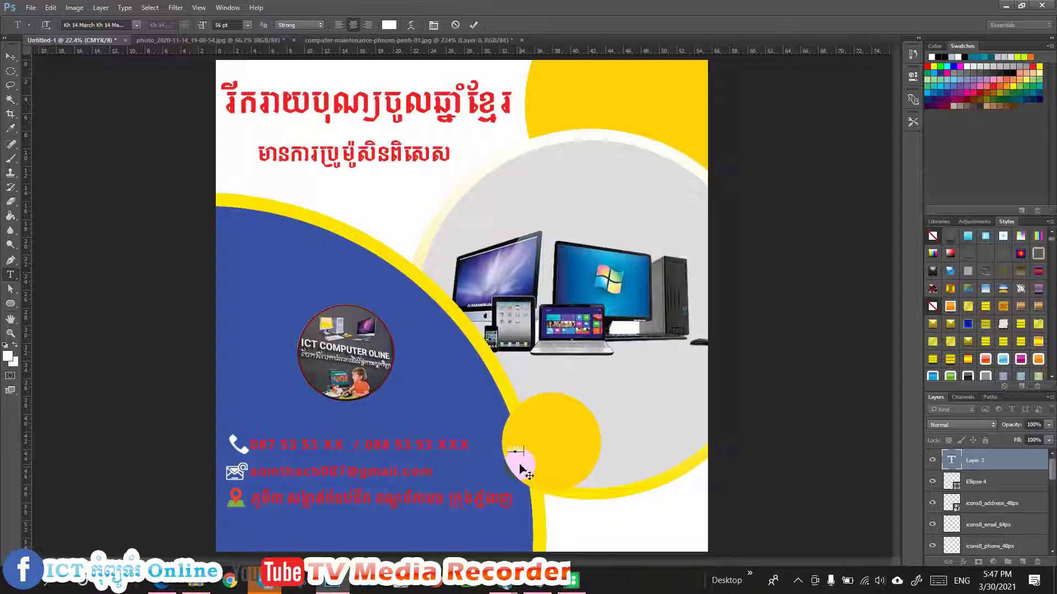
pyautogui.click(10, 57)
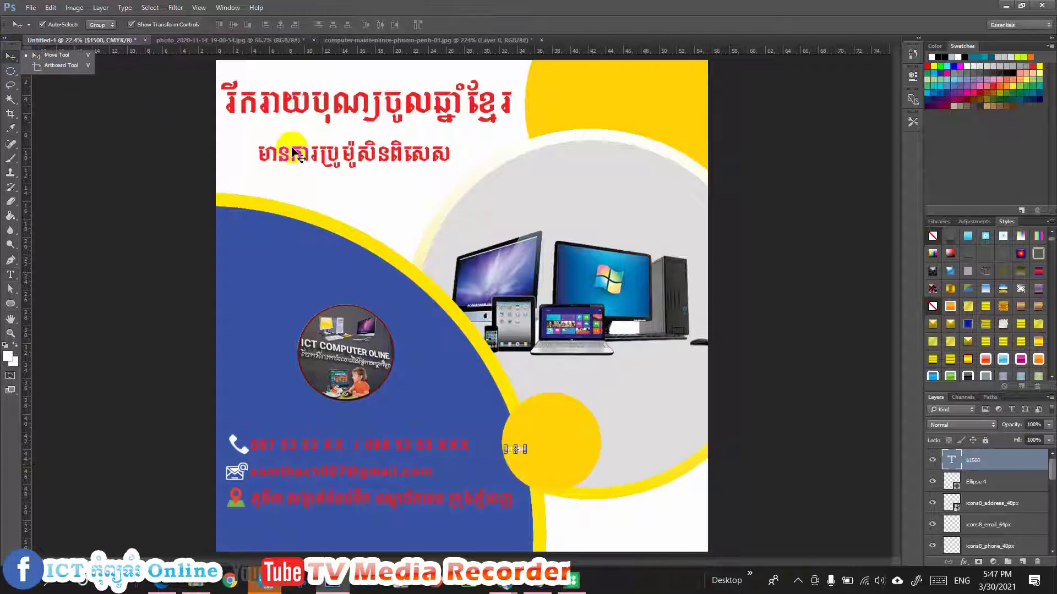
pyautogui.hotkey('ctrl', 't')
pyautogui.moveTo(535, 436); pyautogui.dragTo(586, 448)
pyautogui.press('Return')
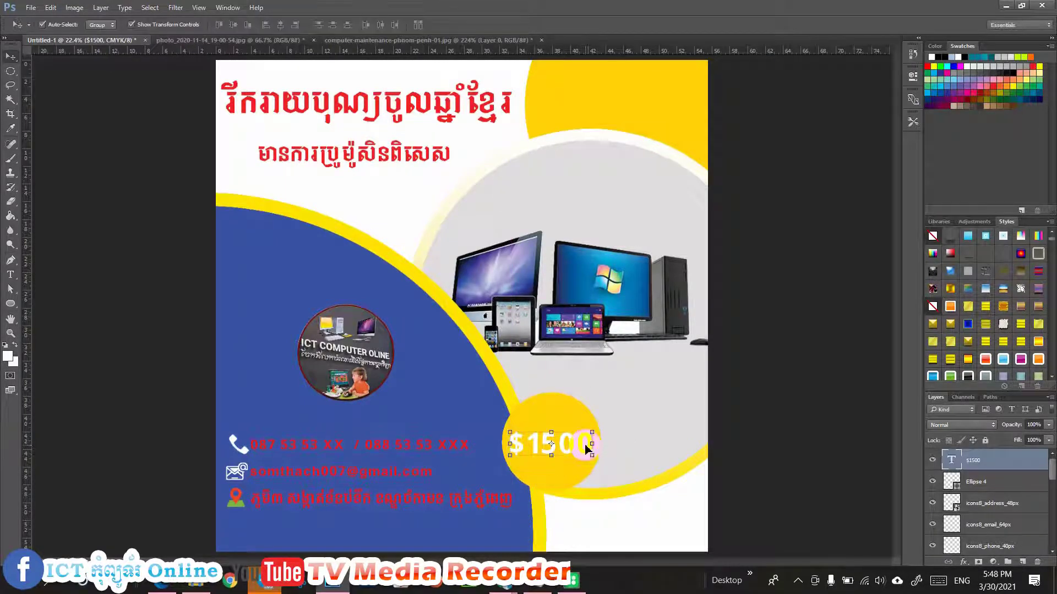
# Step: Change the color of the "$1500" price text to red
pyautogui.click(12, 279)
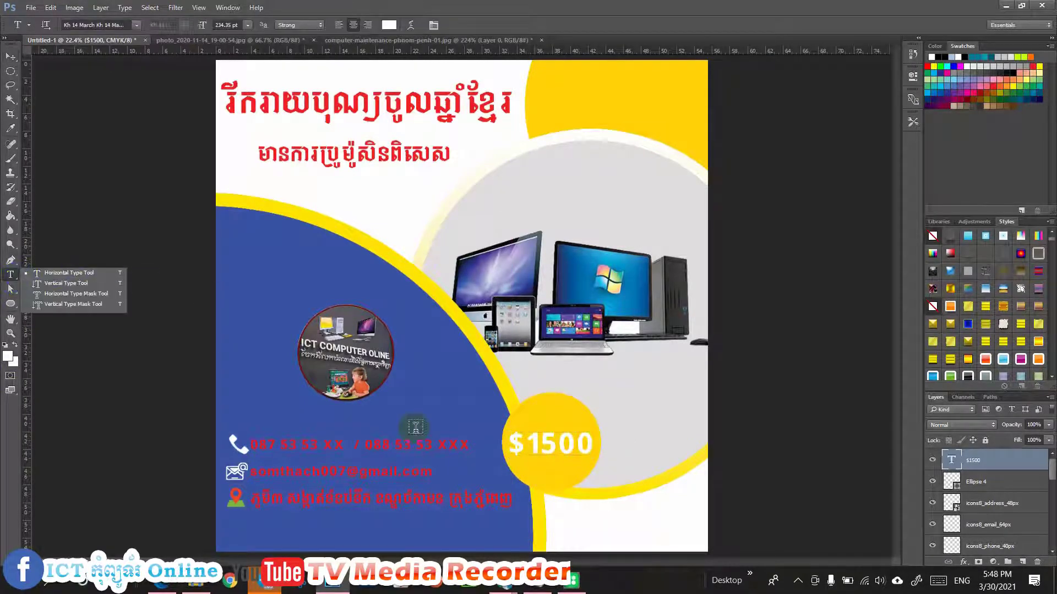
pyautogui.moveTo(510, 445); pyautogui.dragTo(617, 441)
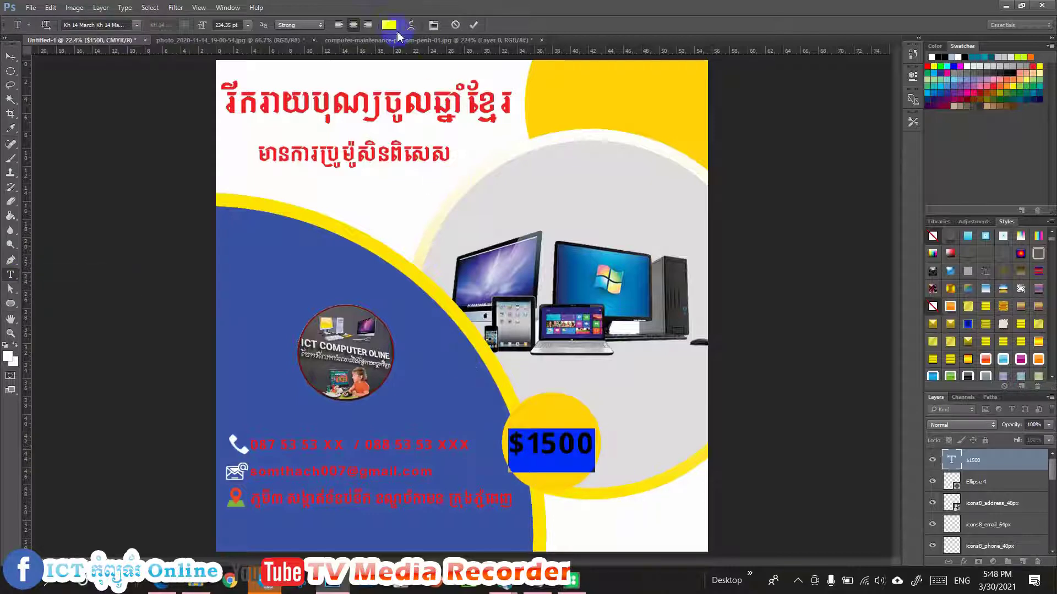
pyautogui.click(389, 25)
pyautogui.click(404, 435)
pyautogui.click(552, 381)
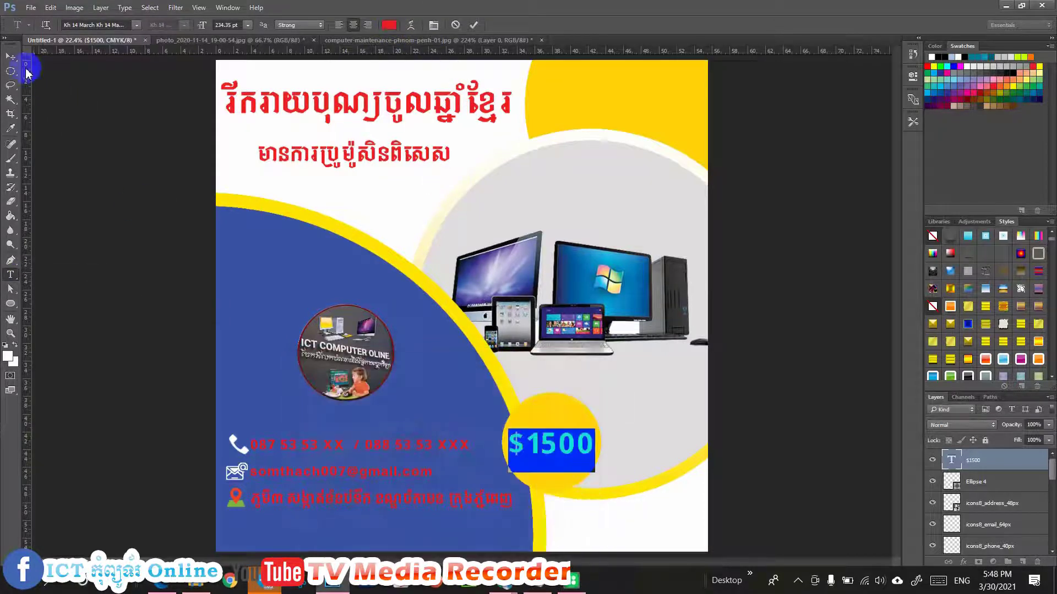
pyautogui.click(10, 56)
pyautogui.click(91, 220)
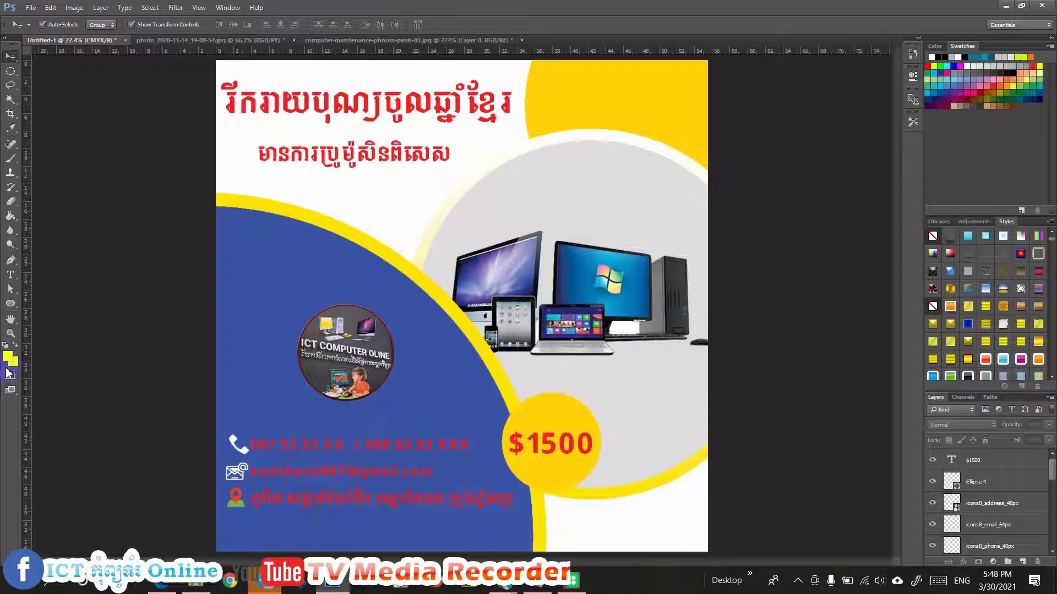
# Step: Change the phone number line's text color to white (ffffff)
pyautogui.click(11, 275)
pyautogui.moveTo(252, 444); pyautogui.dragTo(471, 445)
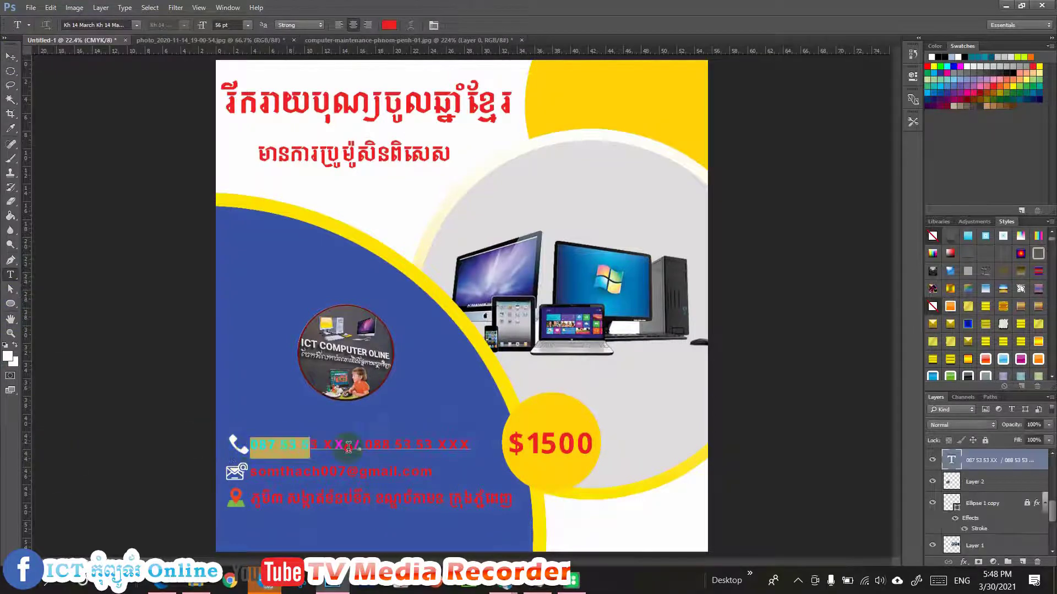
pyautogui.click(389, 25)
pyautogui.click(302, 389)
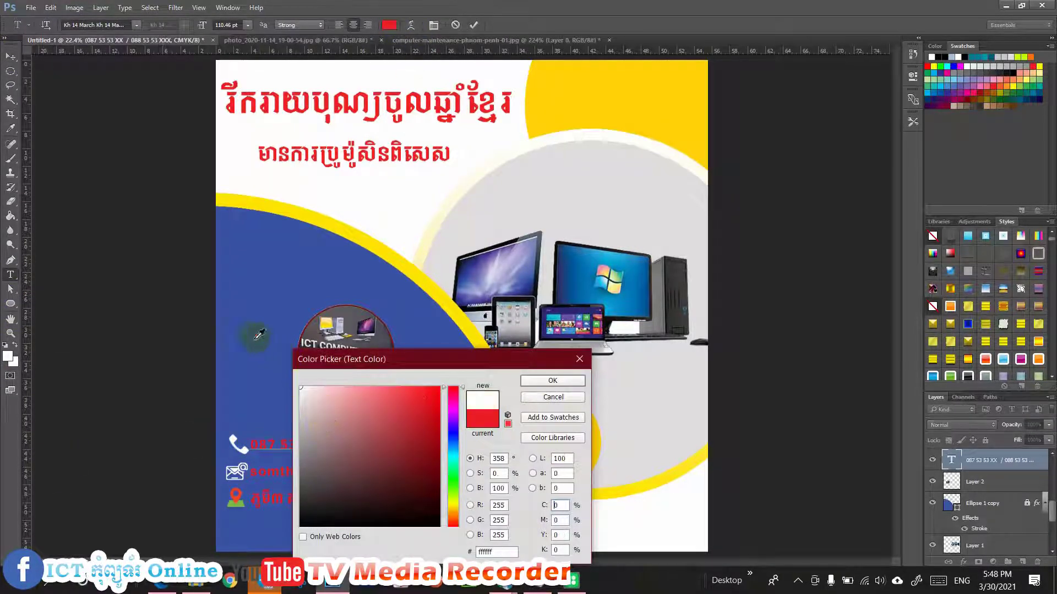
pyautogui.click(553, 380)
pyautogui.click(12, 58)
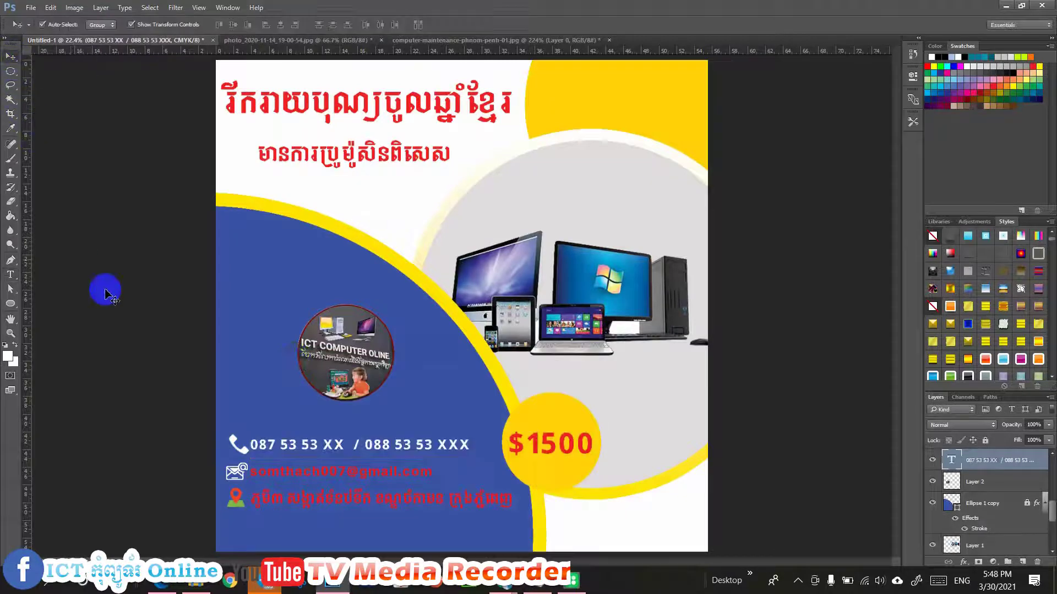
pyautogui.click(105, 291)
# Step: Change the e-mail line's text color to white
pyautogui.click(12, 278)
pyautogui.moveTo(253, 474); pyautogui.dragTo(435, 473)
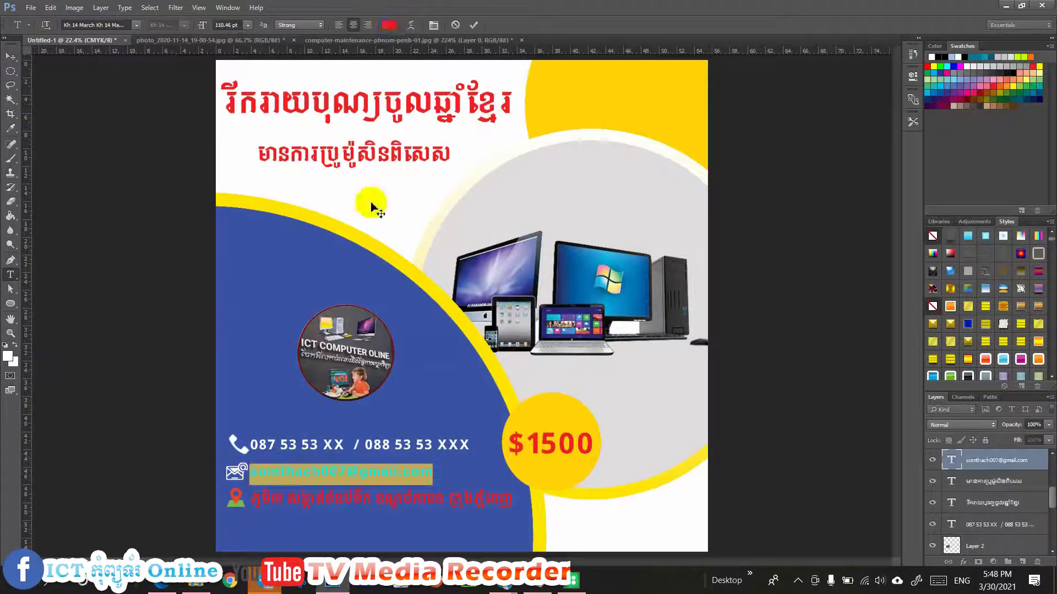
pyautogui.click(389, 25)
pyautogui.click(302, 389)
pyautogui.click(547, 385)
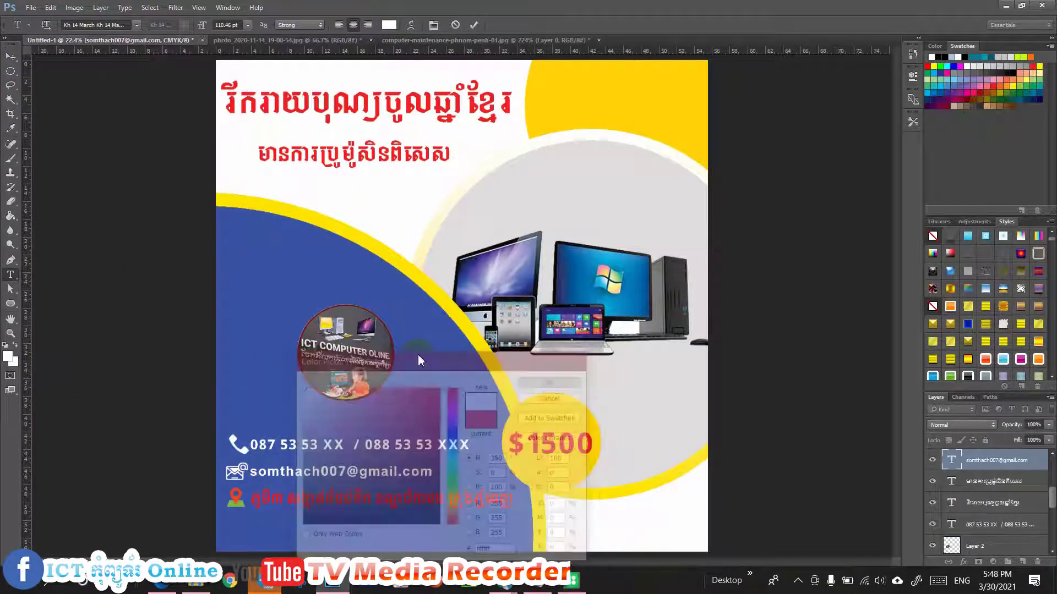
pyautogui.click(12, 58)
pyautogui.click(11, 274)
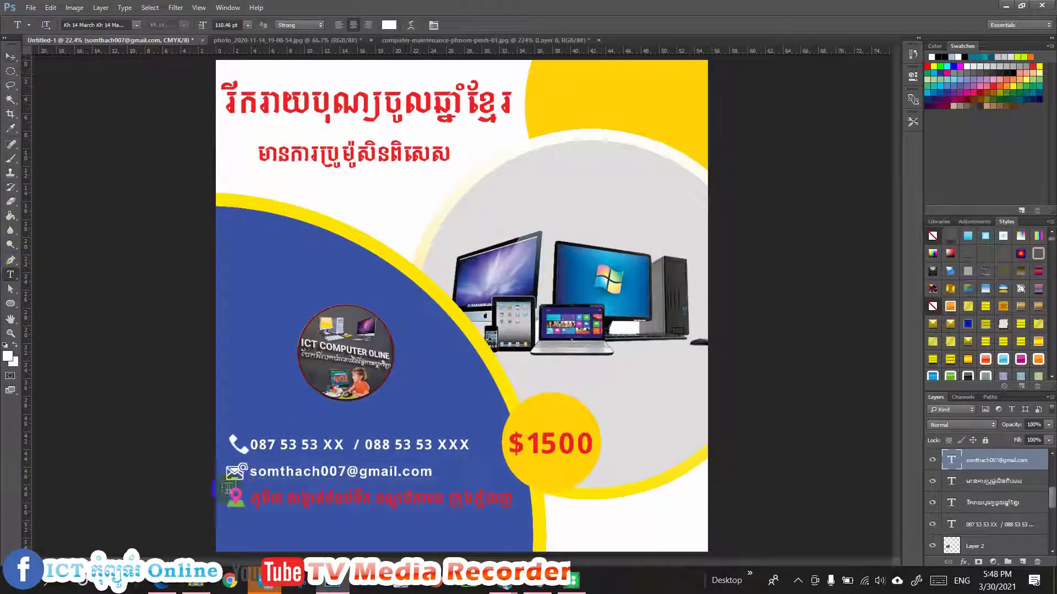
# Step: Change the address line's text color to white and nudge the phone icon slightly away from the phone number
pyautogui.moveTo(252, 501); pyautogui.dragTo(513, 499)
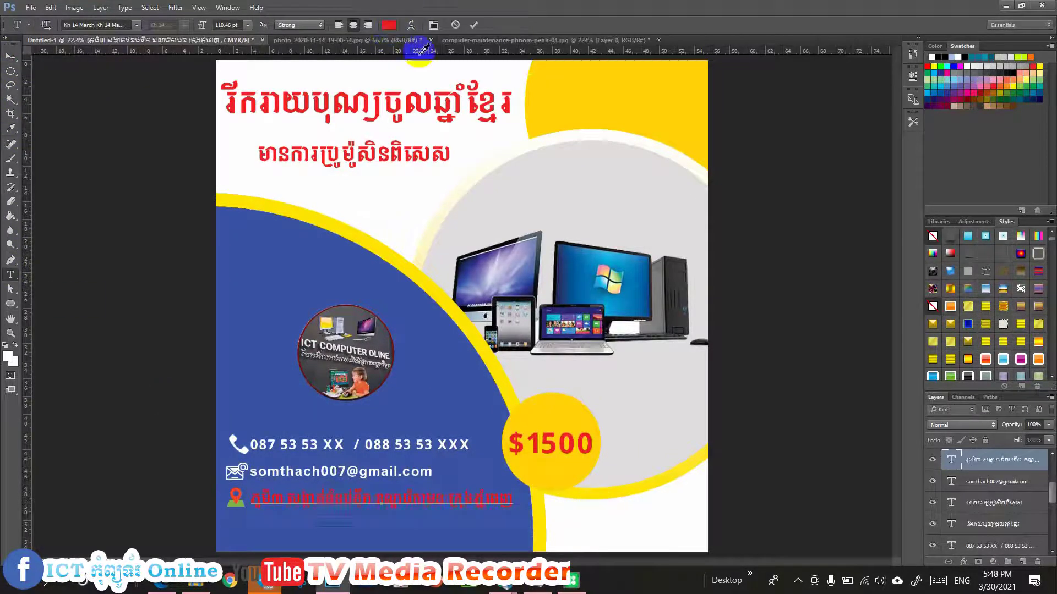
pyautogui.click(389, 24)
pyautogui.click(553, 380)
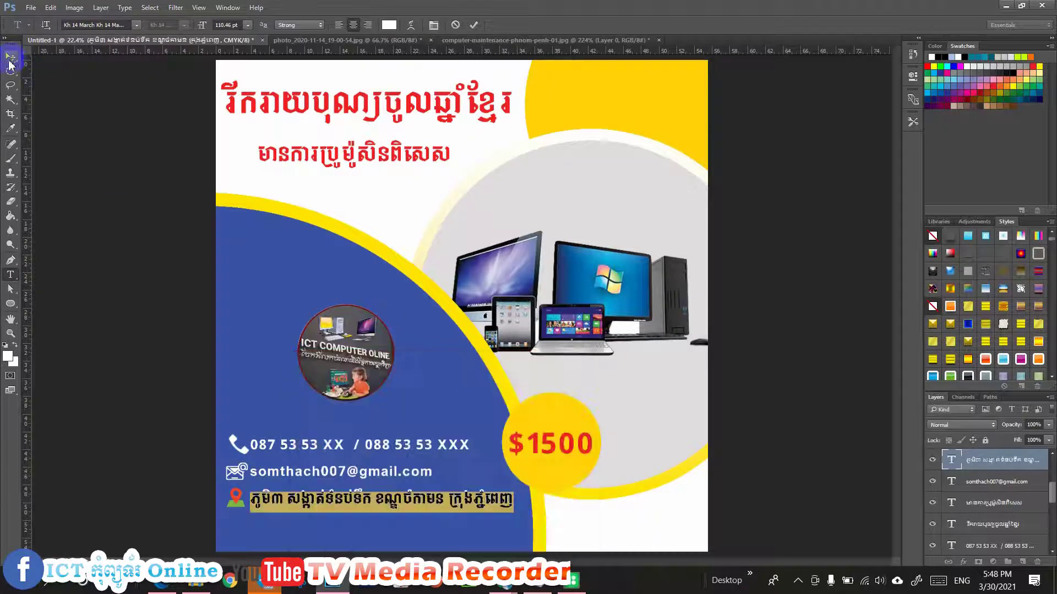
pyautogui.click(12, 58)
pyautogui.click(139, 208)
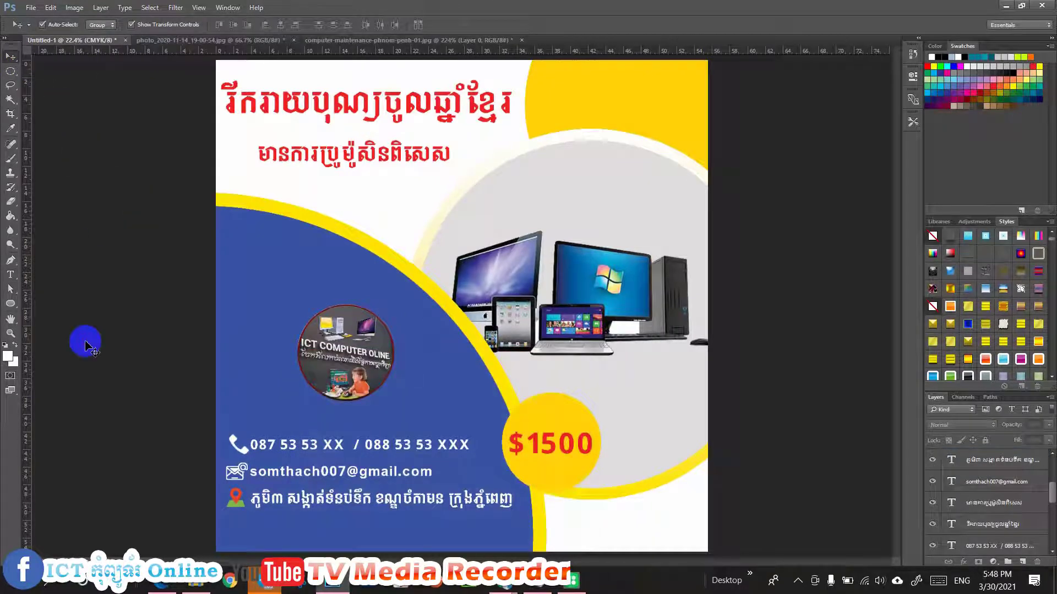
pyautogui.click(234, 448)
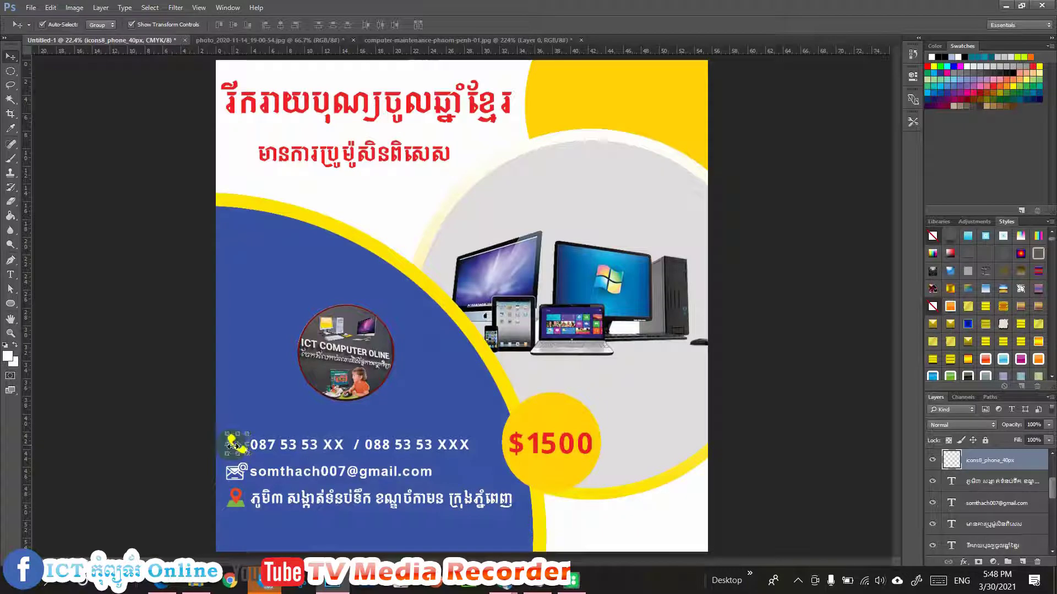
pyautogui.click(124, 410)
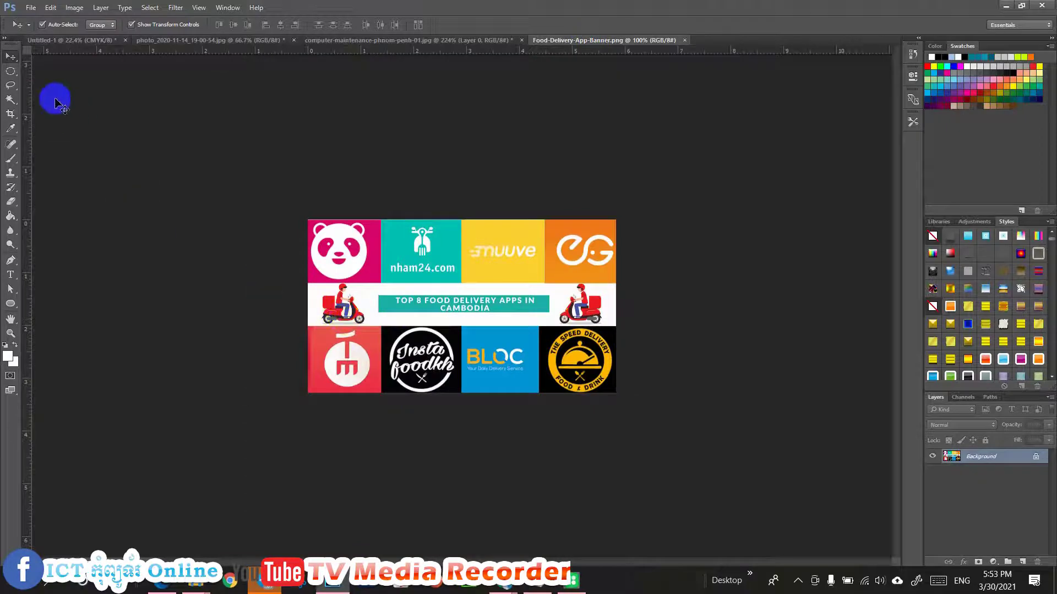
# Step: Select the delivery scooter beside the banner title in Food-Delivery-App-Banner.png with a rectangular marquee
pyautogui.rightClick(11, 71)
pyautogui.click(61, 70)
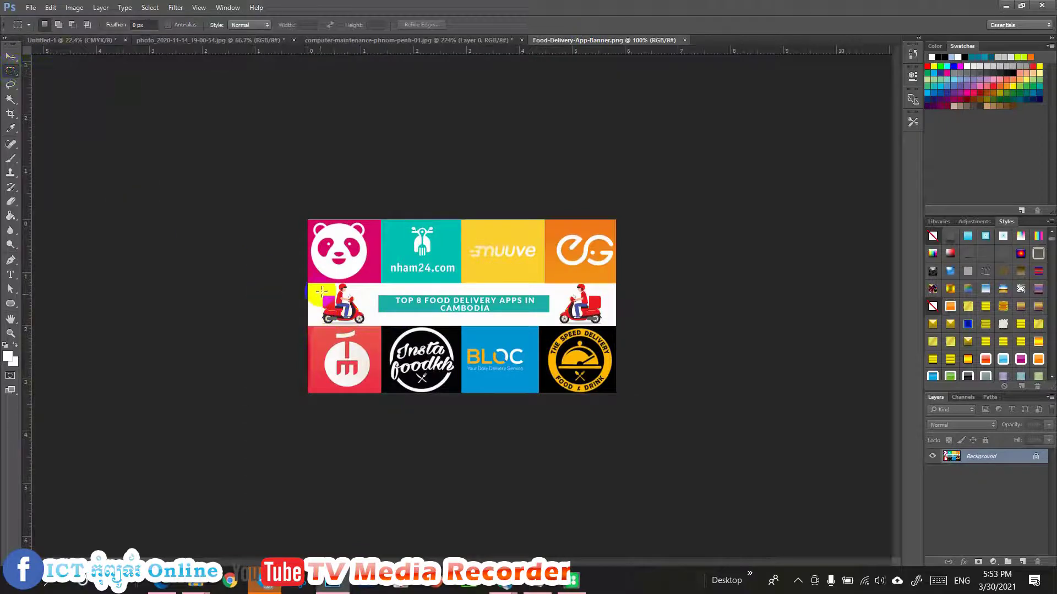
pyautogui.hotkey('ctrl', '+')
pyautogui.hotkey('ctrl', '+')
pyautogui.moveTo(396, 297); pyautogui.dragTo(599, 309)
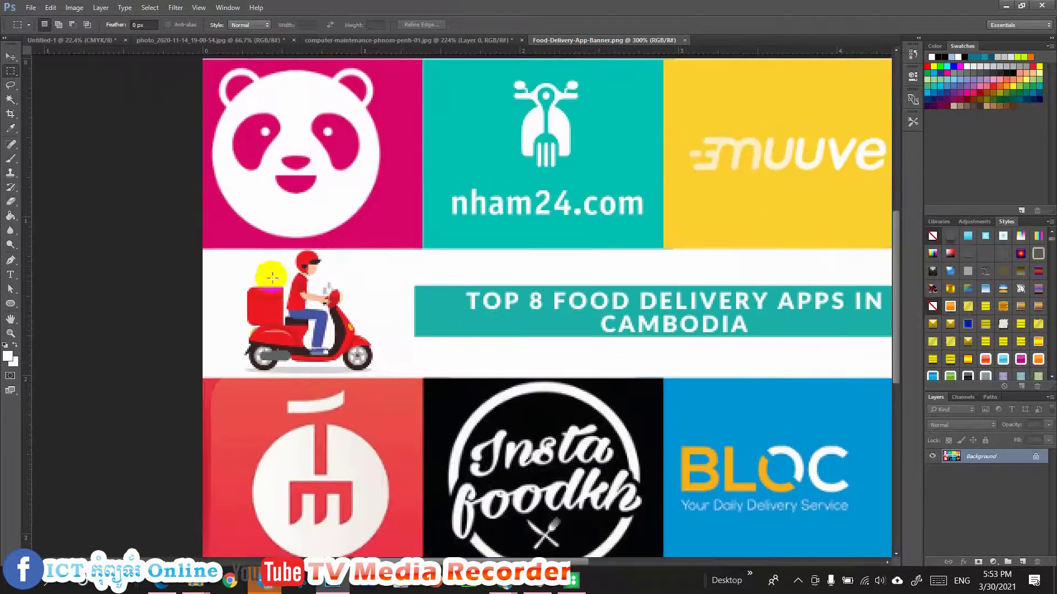
pyautogui.moveTo(221, 253); pyautogui.dragTo(380, 375)
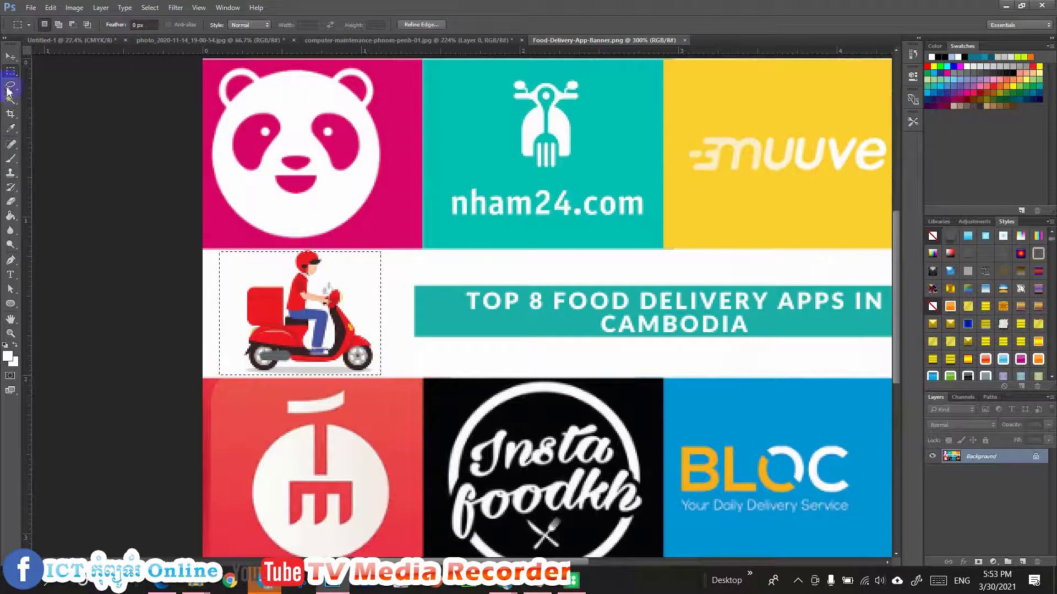
# Step: Bring the selected scooter into the poster and place it enlarged in the white lower-right corner
pyautogui.click(10, 57)
pyautogui.moveTo(214, 278); pyautogui.dragTo(644, 472)
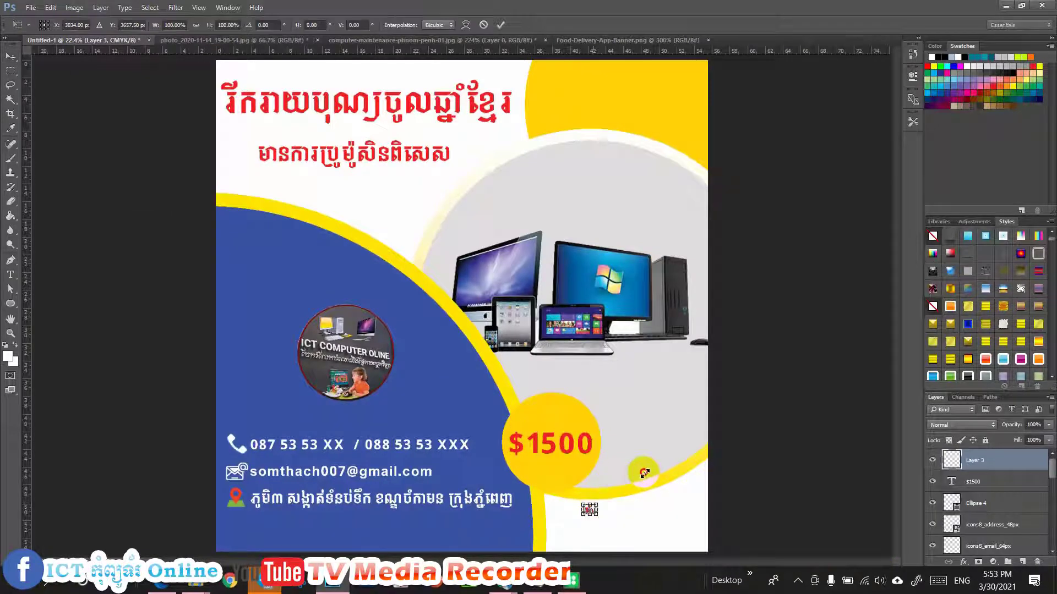
pyautogui.moveTo(603, 516); pyautogui.dragTo(658, 537)
pyautogui.press('Return')
pyautogui.click(767, 472)
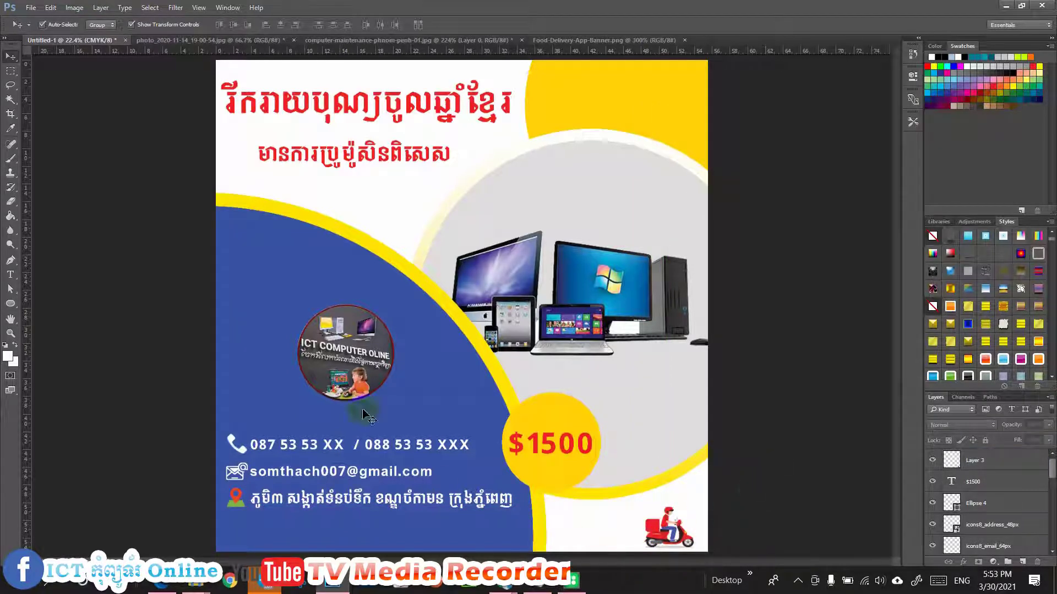
# Step: Switch to Notepad, copy the line "Free Home Delivery" and return to the poster
pyautogui.click(544, 587)
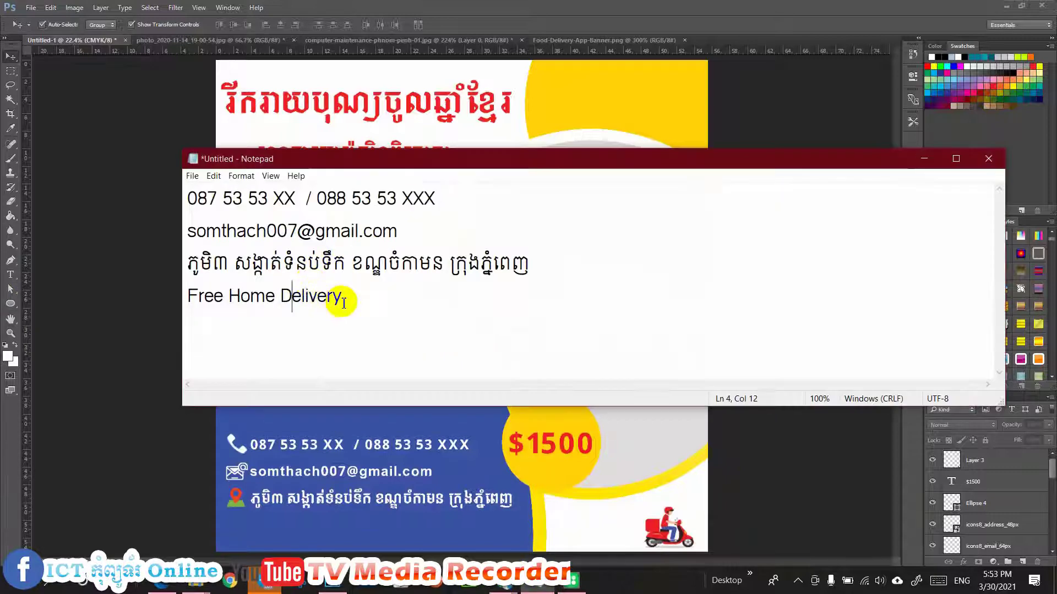
pyautogui.moveTo(343, 297); pyautogui.dragTo(171, 298)
pyautogui.click(925, 159)
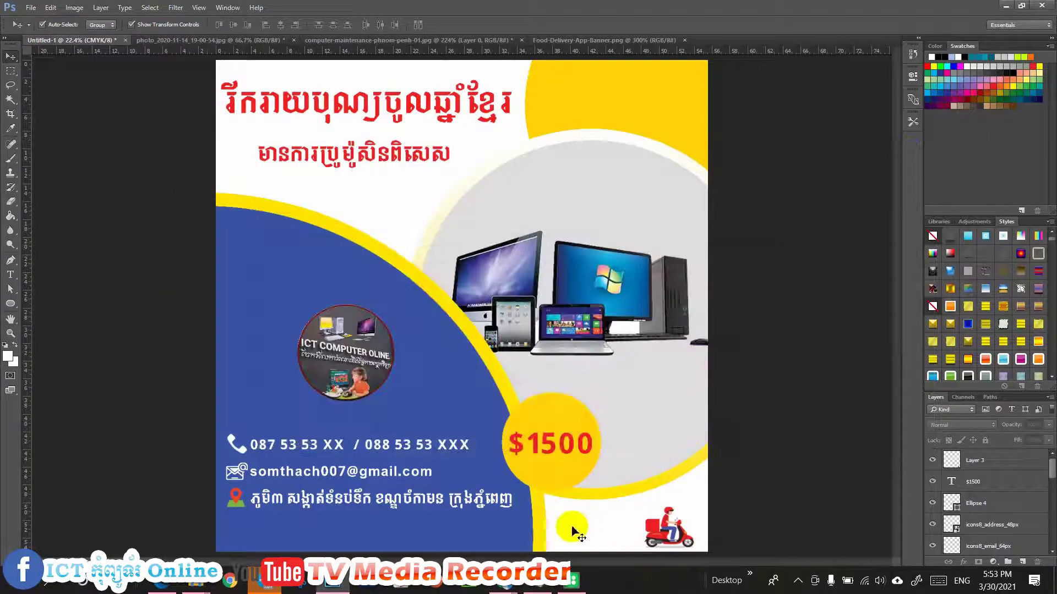
# Step: Add the text "Free Home Delivery" to the poster and move it onto the white area beside the scooter
pyautogui.rightClick(10, 274)
pyautogui.click(49, 272)
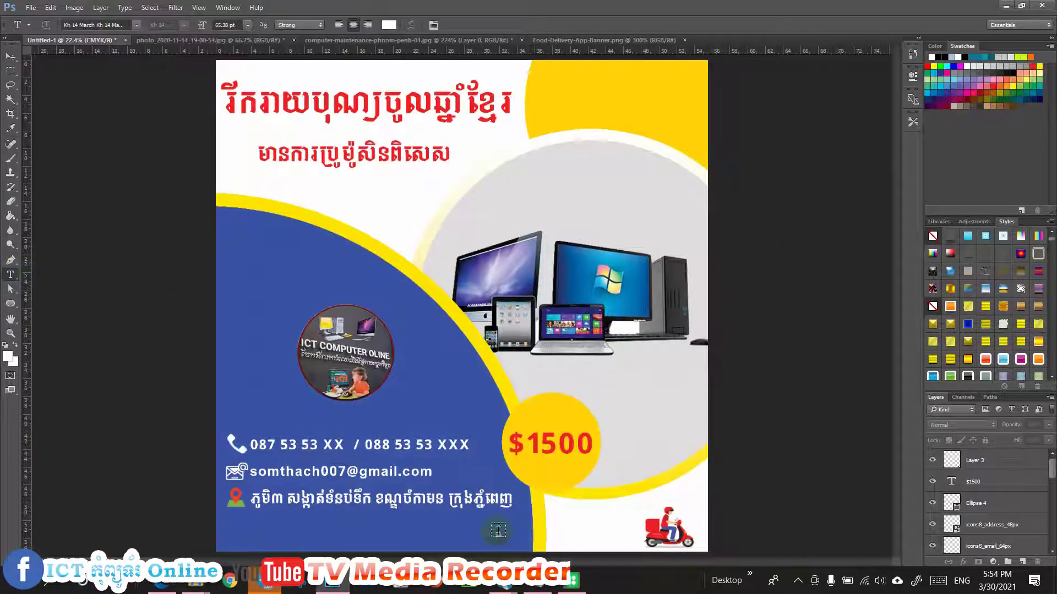
pyautogui.click(551, 521)
pyautogui.click(10, 56)
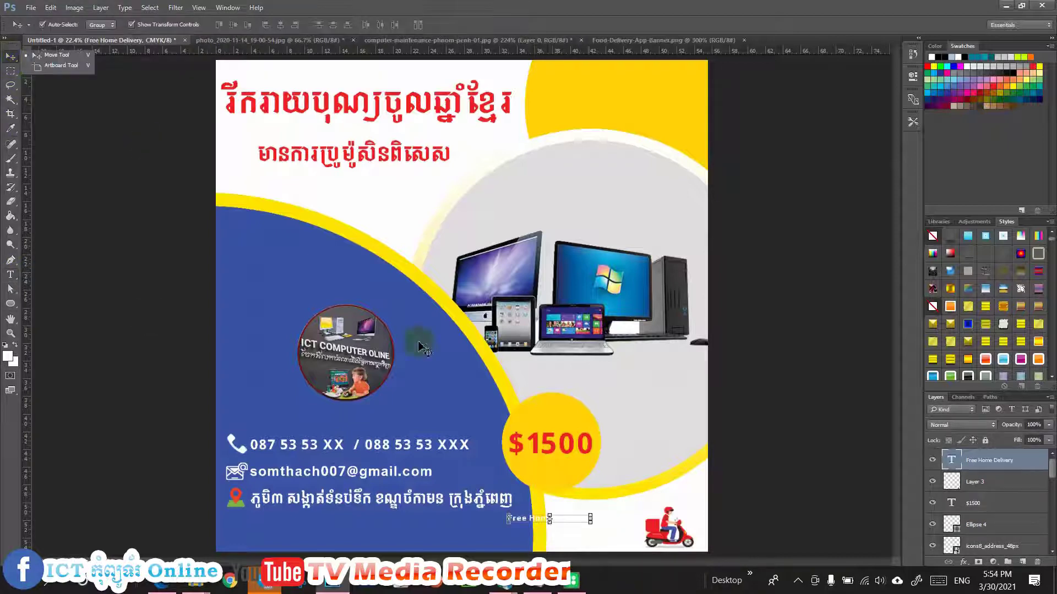
pyautogui.moveTo(568, 523); pyautogui.dragTo(610, 523)
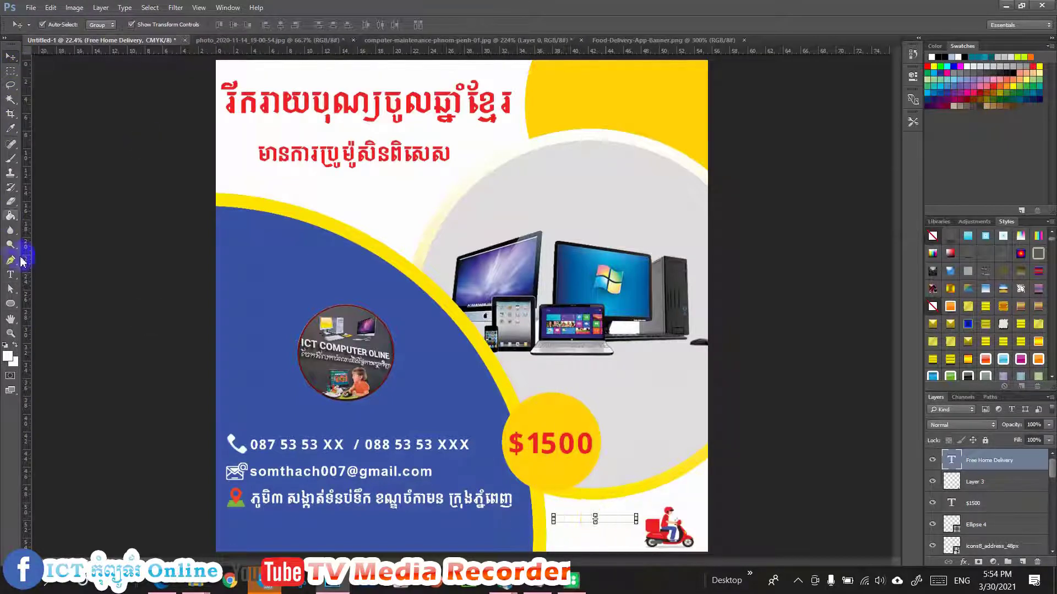
# Step: Change the color of the "Free Home Delivery" text to red (ff0000)
pyautogui.click(11, 274)
pyautogui.click(574, 521)
pyautogui.hotkey('ctrl', 'a')
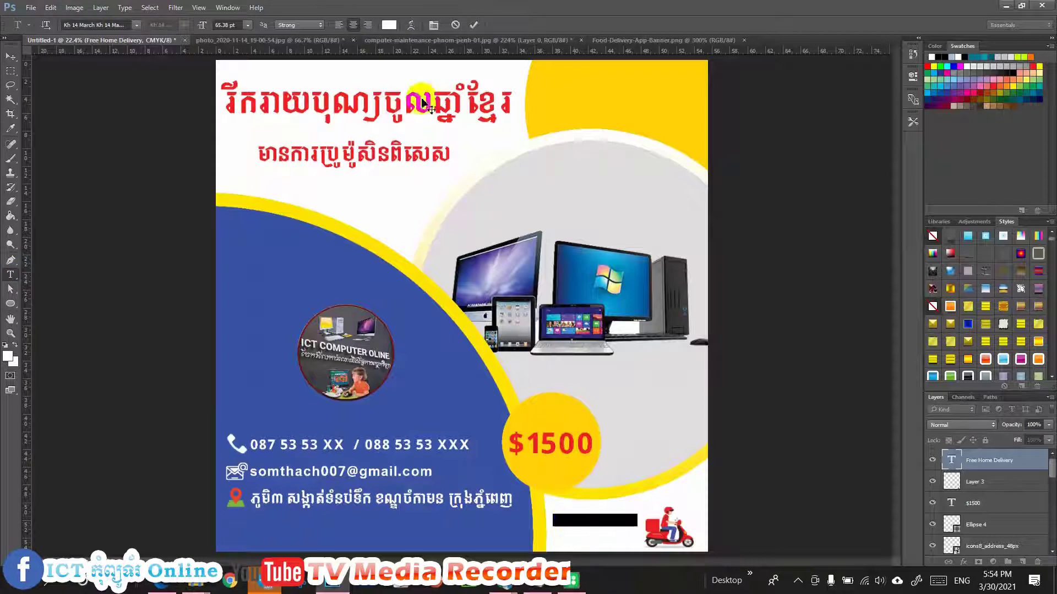
pyautogui.click(389, 24)
pyautogui.moveTo(409, 404); pyautogui.dragTo(440, 386)
pyautogui.click(553, 381)
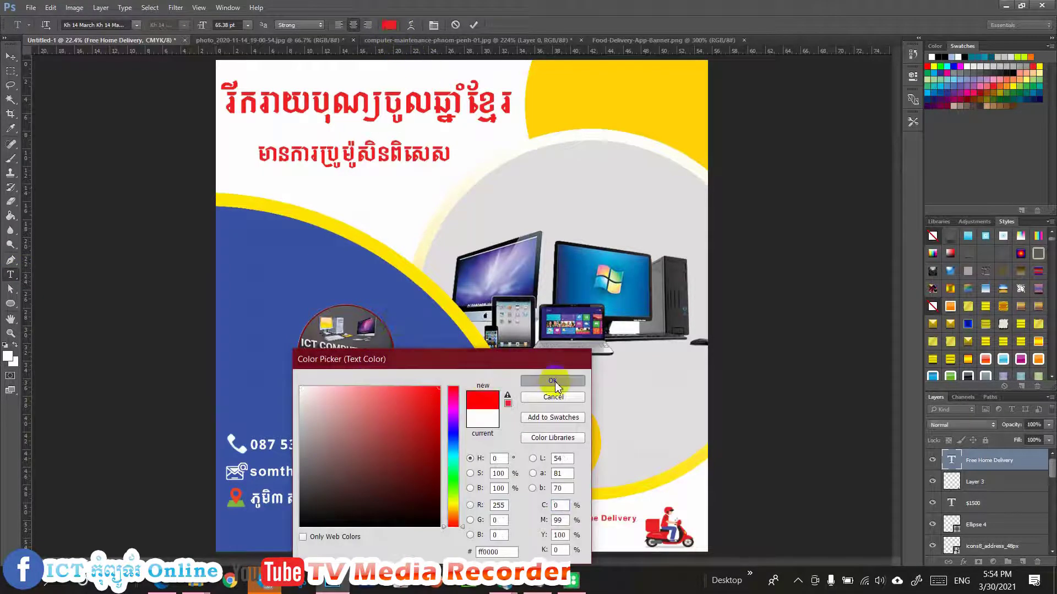
# Step: Enlarge the "Free Home Delivery" text and raise it above the level of the scooter
pyautogui.click(10, 57)
pyautogui.moveTo(640, 518)
pyautogui.mouseDown()
pyautogui.moveTo(675, 495)
pyautogui.moveTo(660, 525)
pyautogui.moveTo(646, 511)
pyautogui.mouseUp()
pyautogui.press('Return')
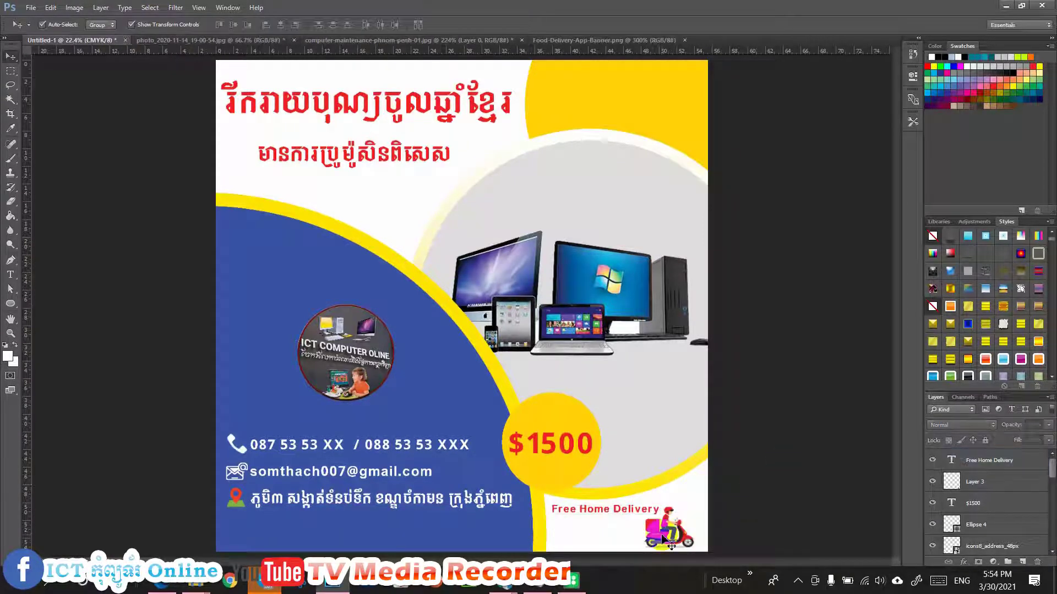
# Step: Move the scooter beneath the "Free Home Delivery" text and enlarge the text to span the white corner, centered over the scooter
pyautogui.click(666, 540)
pyautogui.moveTo(658, 539); pyautogui.dragTo(686, 473)
pyautogui.press('Return')
pyautogui.click(640, 513)
pyautogui.hotkey('ctrl', 't')
pyautogui.press('Return')
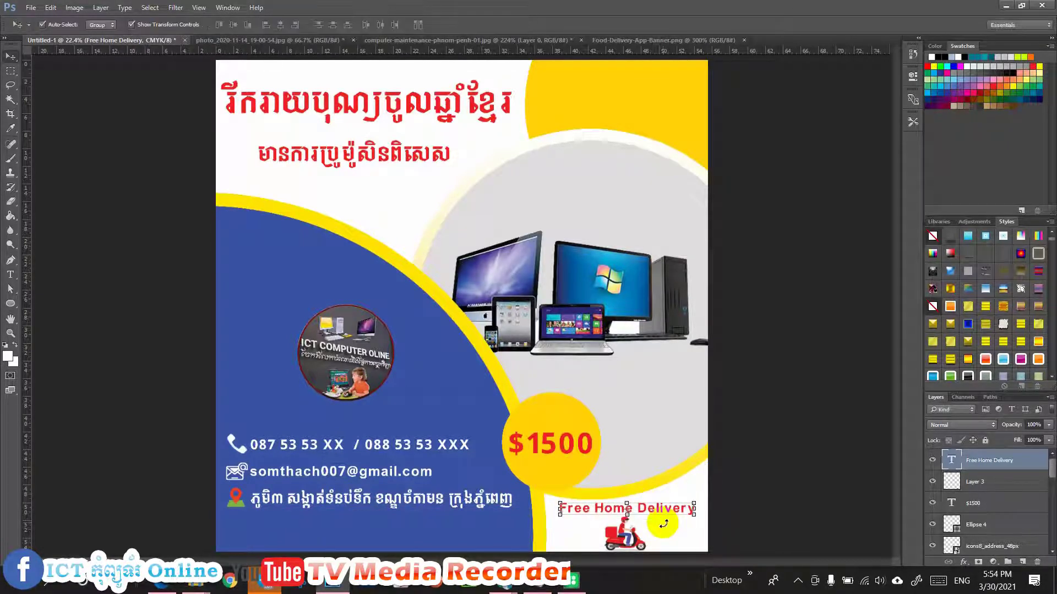
pyautogui.click(779, 481)
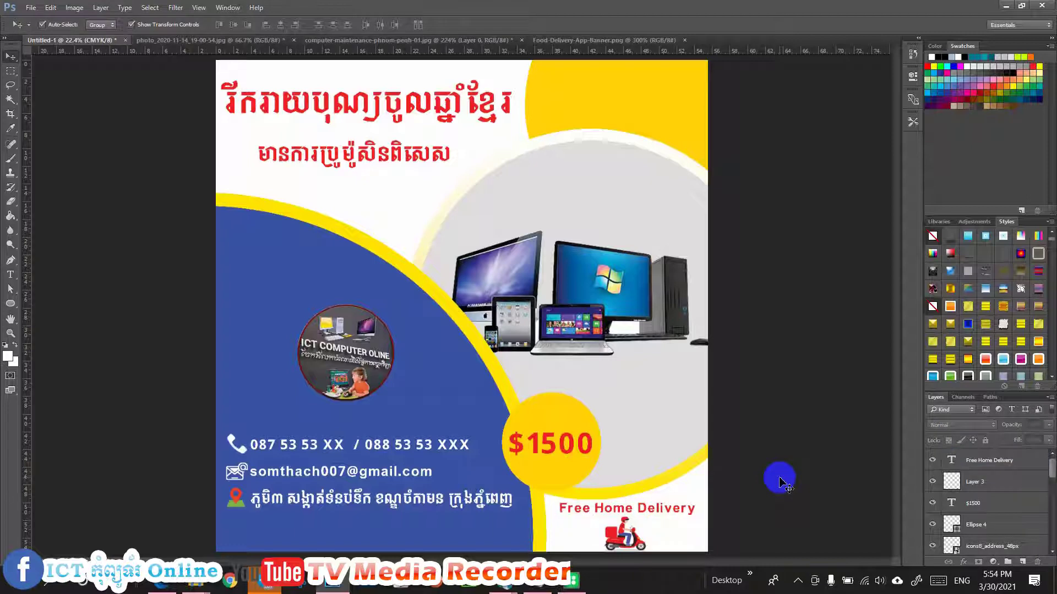
pyautogui.click(22, 10)
pyautogui.click(50, 154)
pyautogui.click(220, 273)
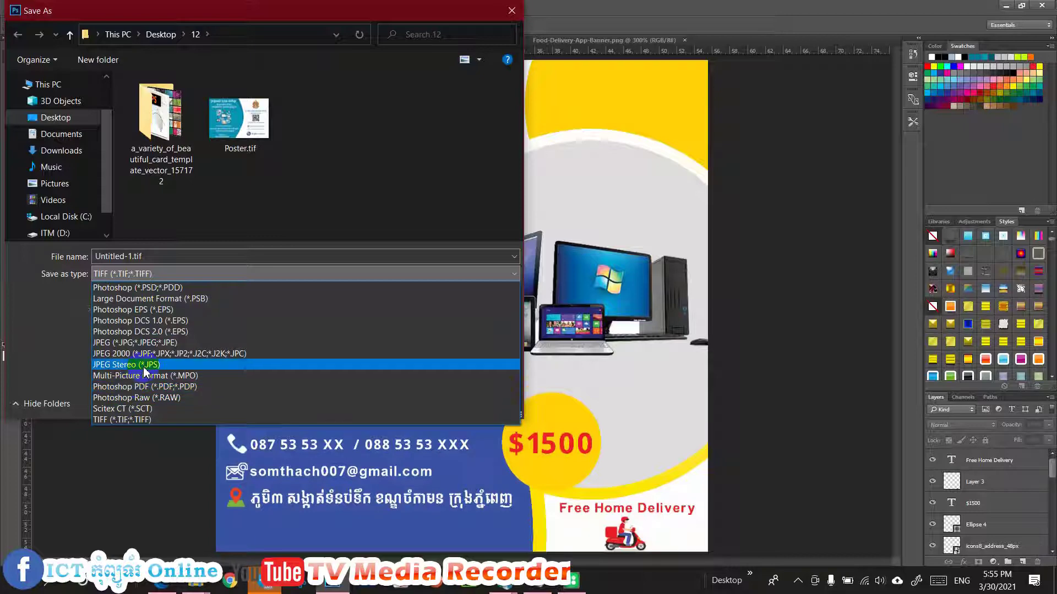
pyautogui.click(144, 475)
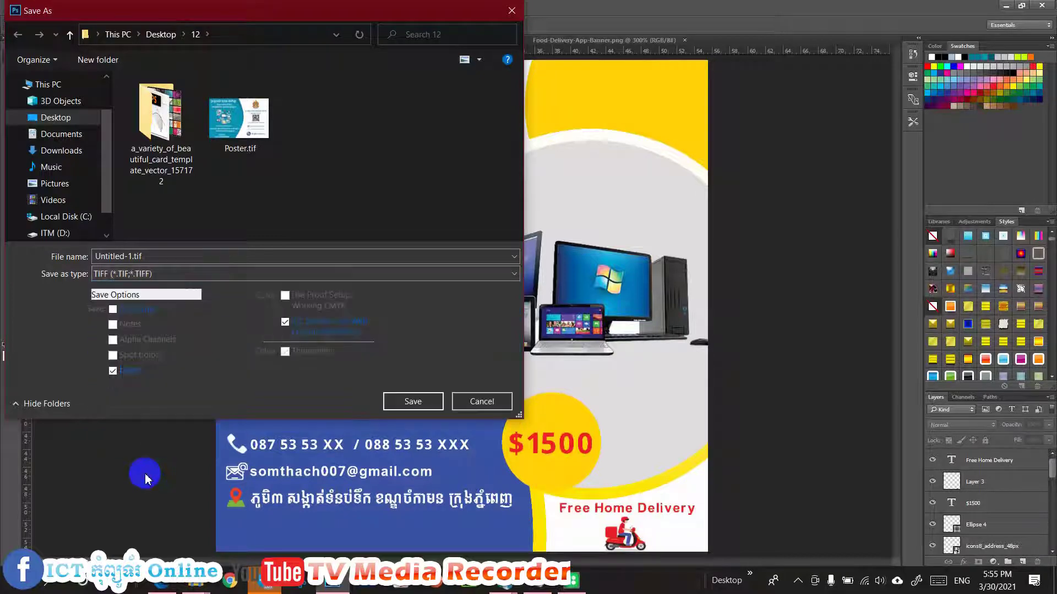
pyautogui.click(512, 10)
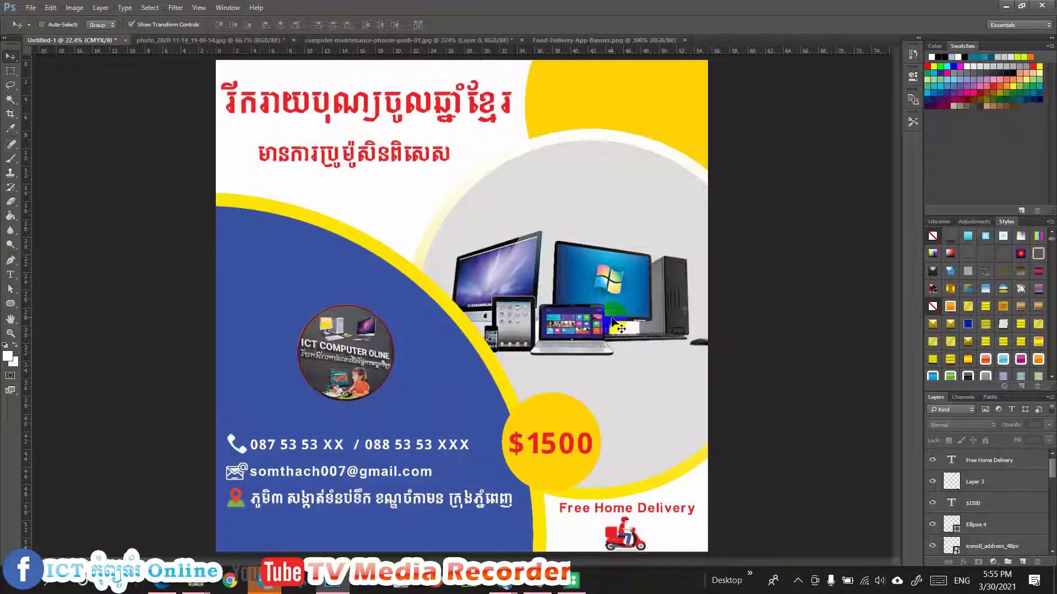
# Step: Save the poster to the Desktop as a JPEG file named promotion, accepting the JPEG options
pyautogui.hotkey('ctrl', '-')
pyautogui.hotkey('ctrl', '-')
pyautogui.click(31, 8)
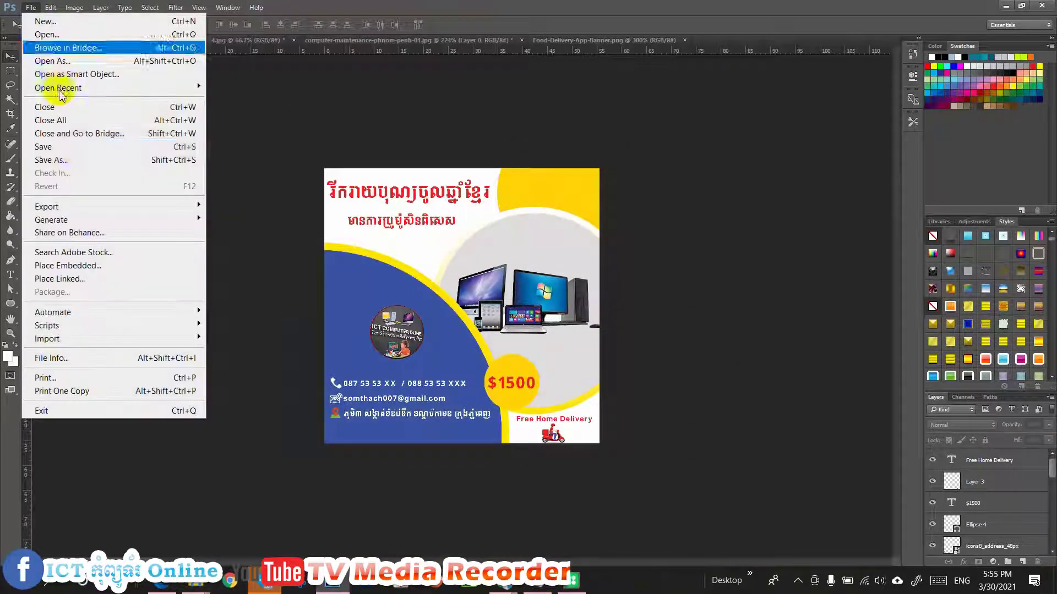
pyautogui.click(55, 160)
pyautogui.click(224, 274)
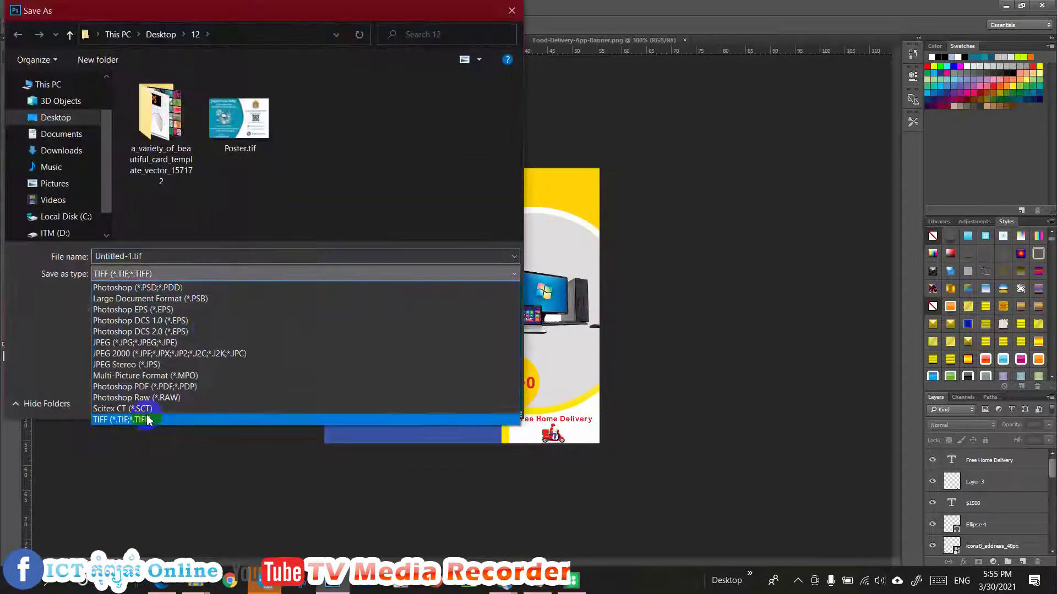
pyautogui.click(190, 343)
pyautogui.click(87, 120)
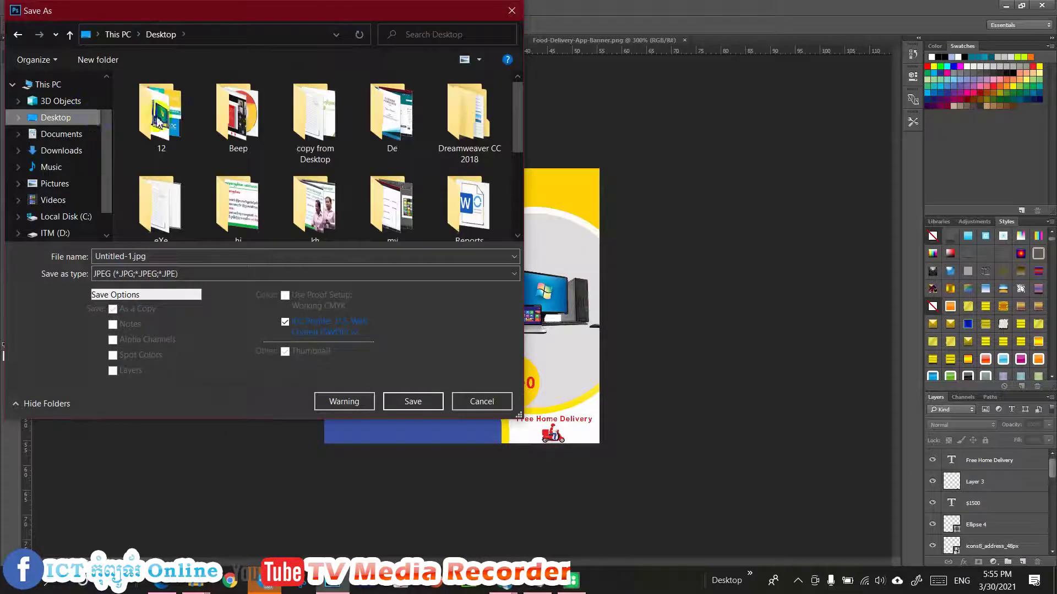
pyautogui.click(72, 118)
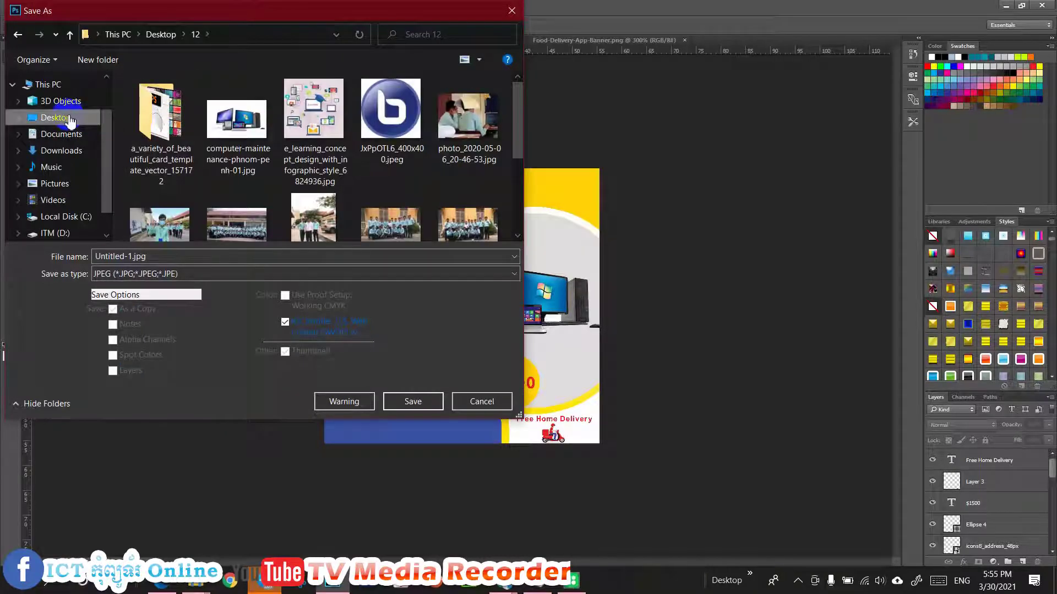
pyautogui.doubleClick(132, 256)
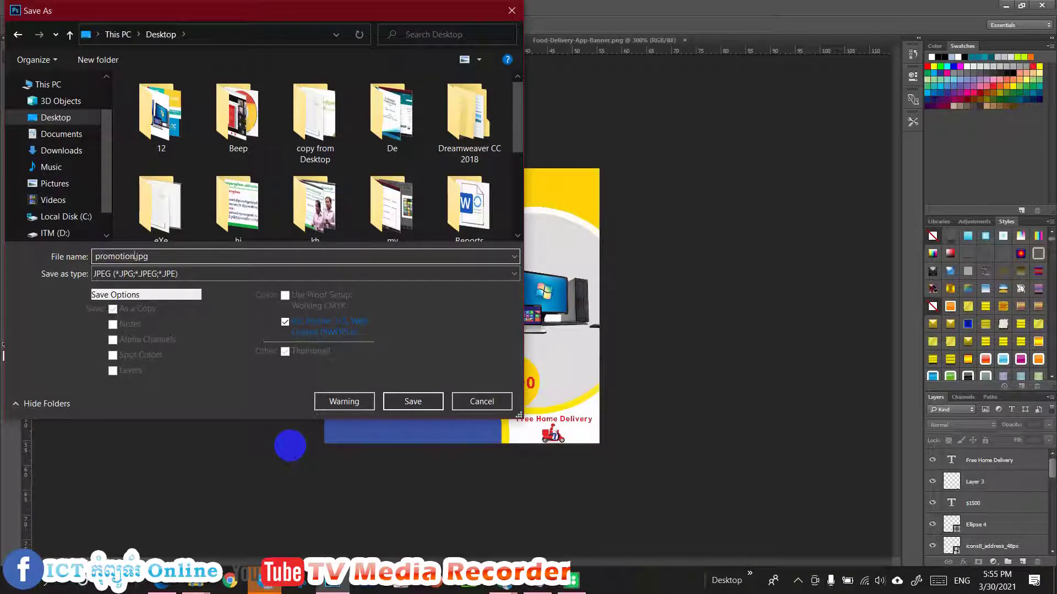
pyautogui.write('promotion')
pyautogui.press('Return')
pyautogui.click(585, 164)
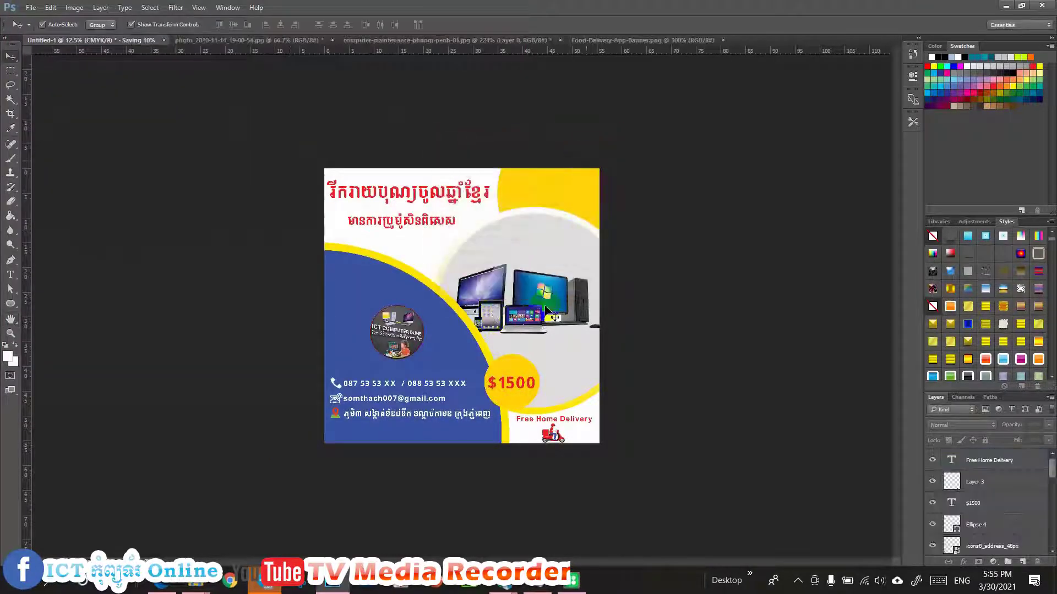
# Step: Minimize the open windows and open promotion.jpg from the desktop to view the finished poster
pyautogui.click(1006, 6)
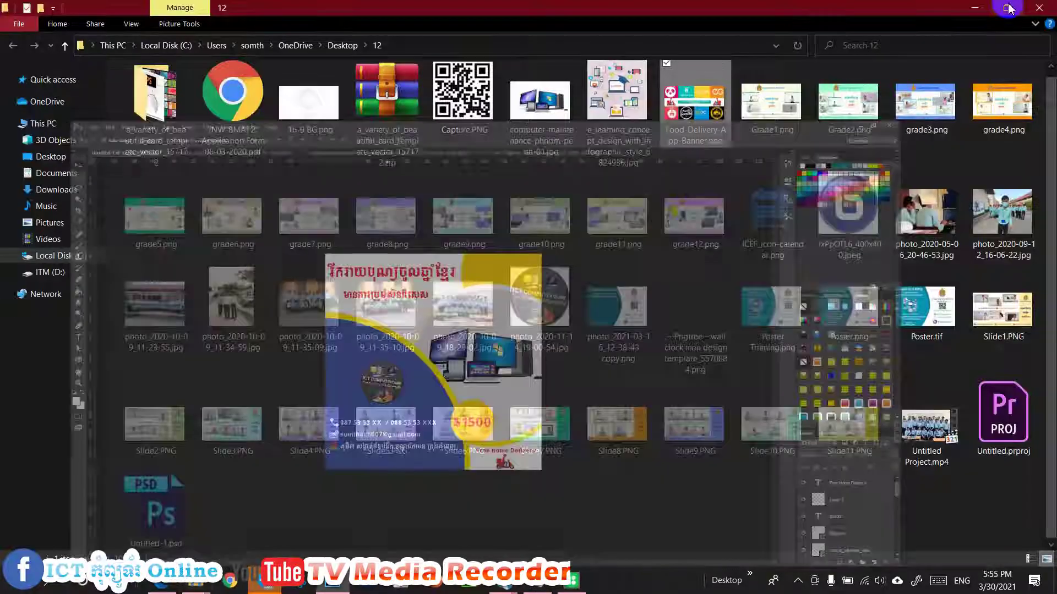
pyautogui.click(977, 9)
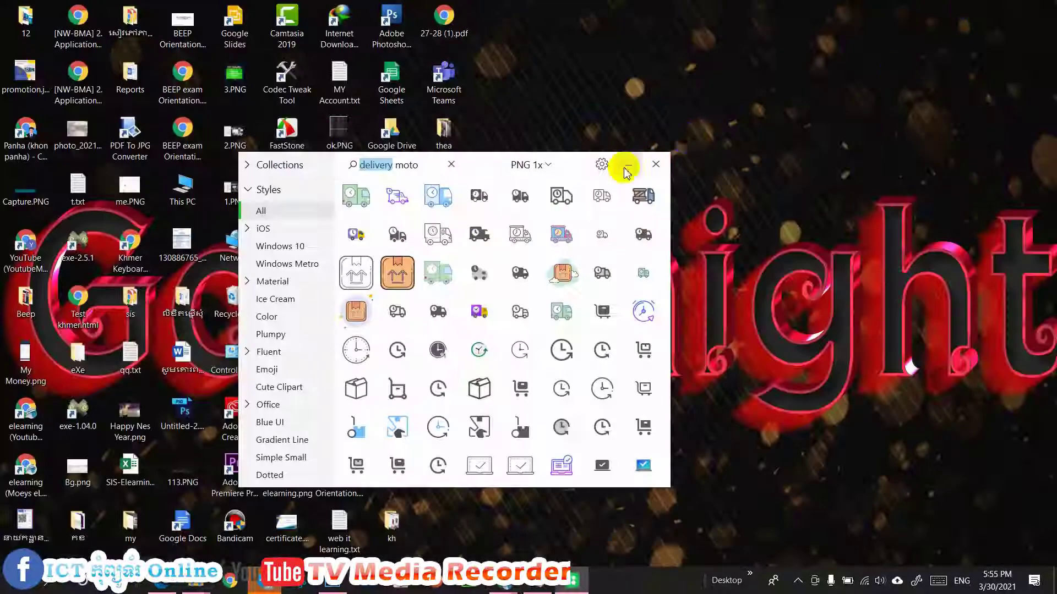
pyautogui.click(620, 164)
pyautogui.click(32, 77)
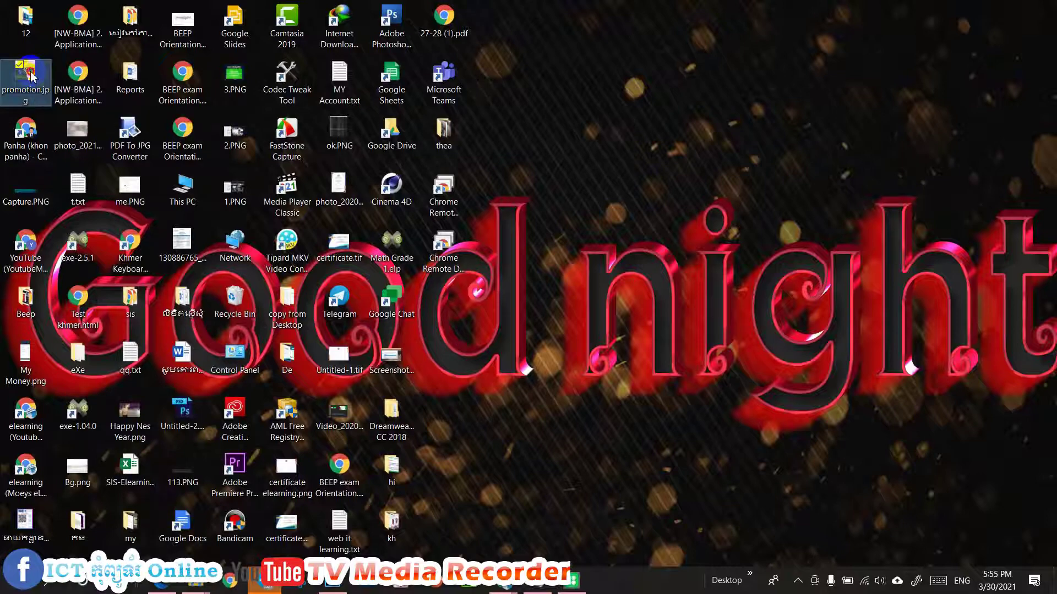
pyautogui.doubleClick(31, 77)
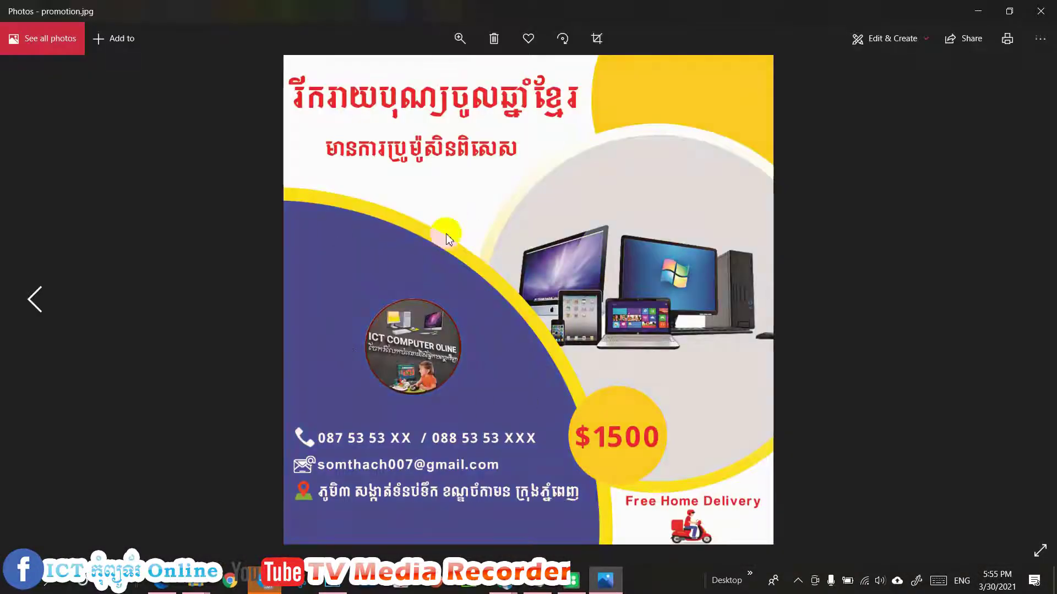